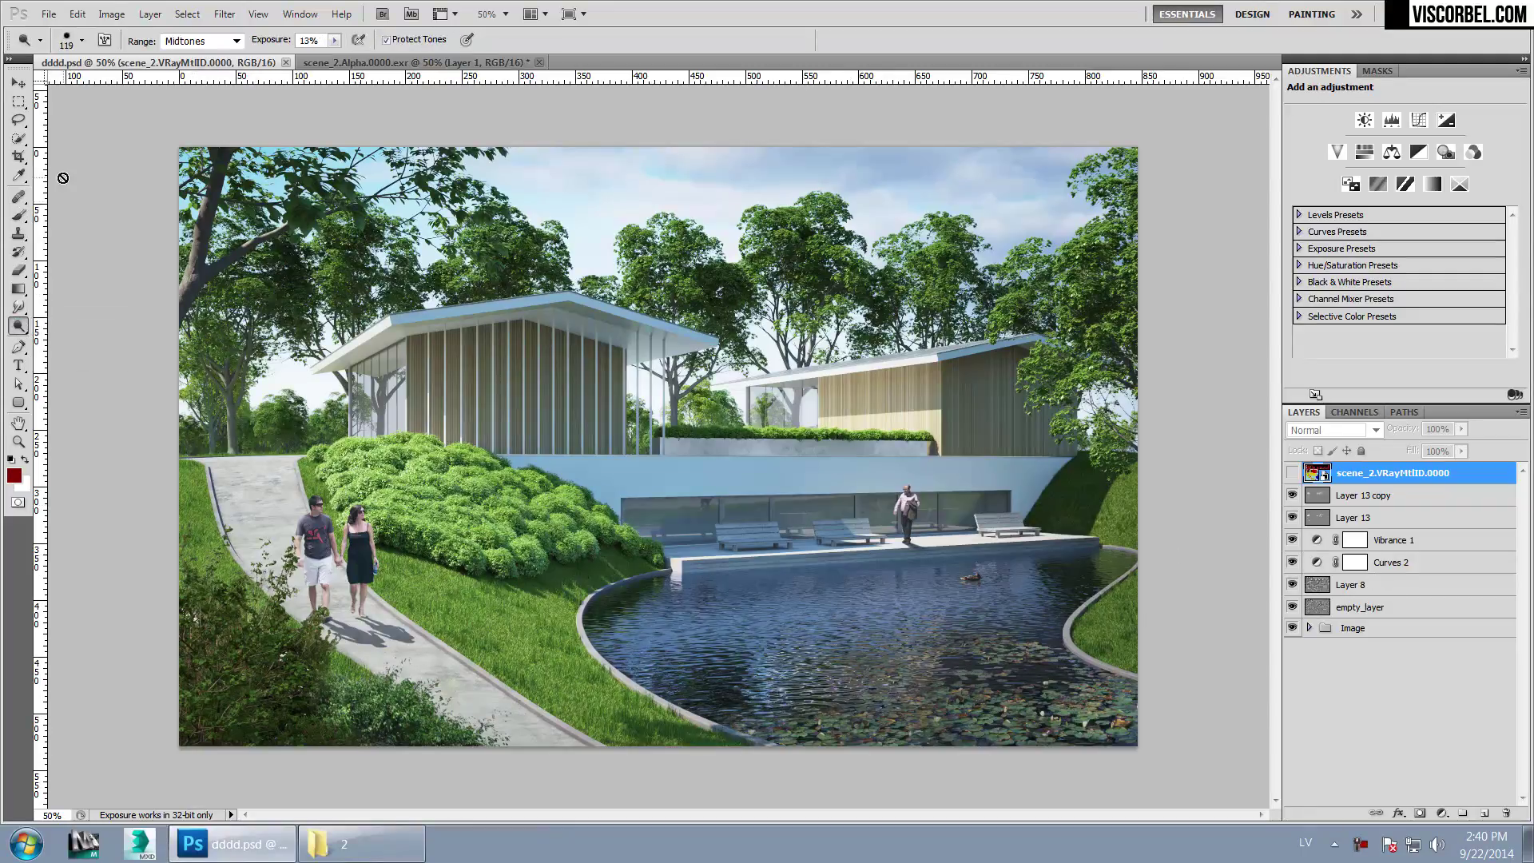
Copy the entire visible image as merged and paste it as a new layer on top
click(28, 108)
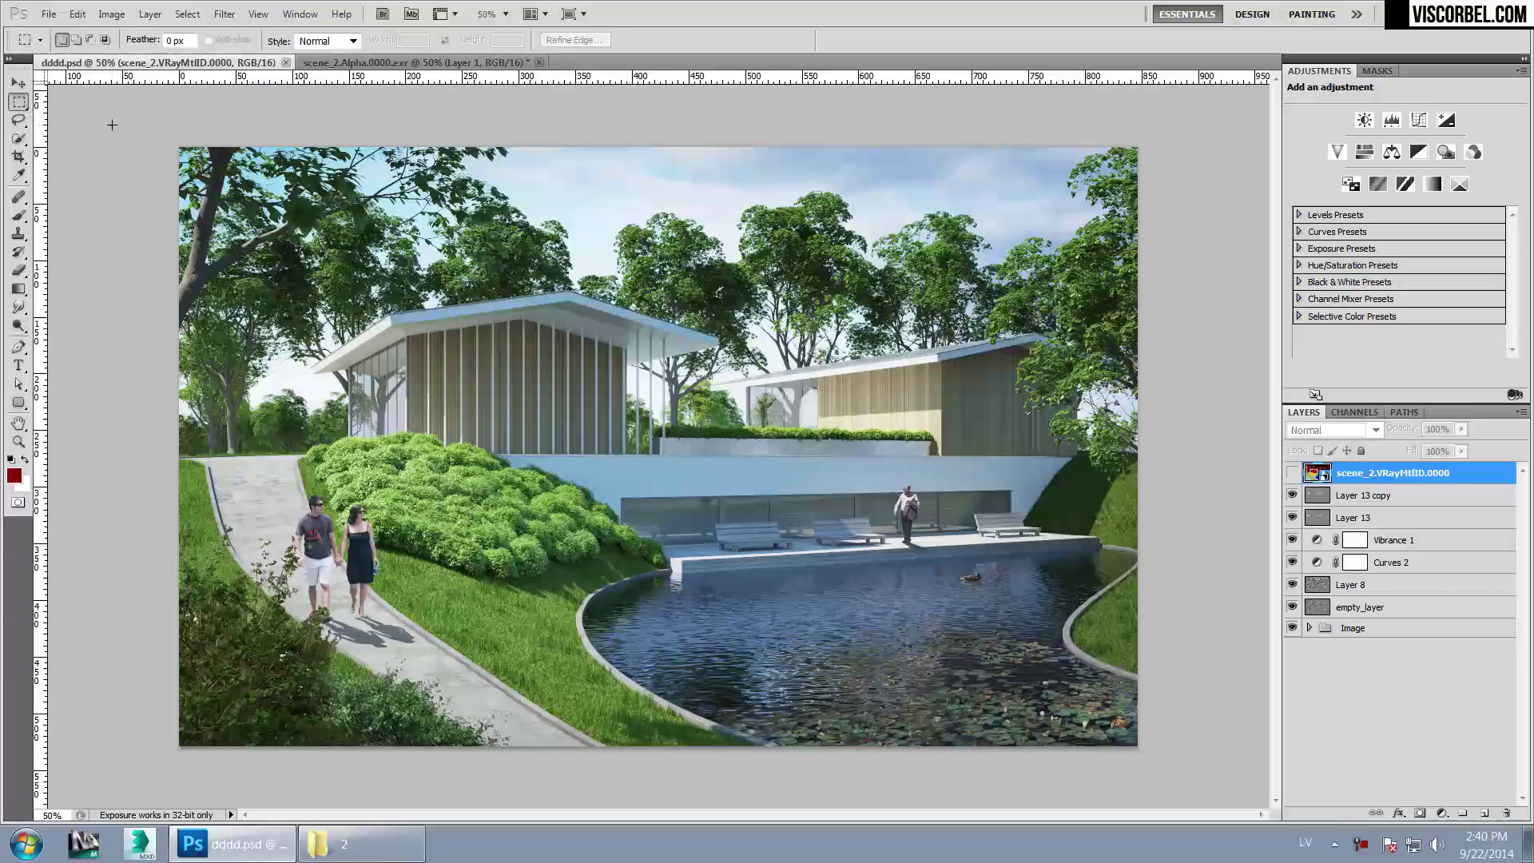
key(ctrl+a)
key(ctrl+v)
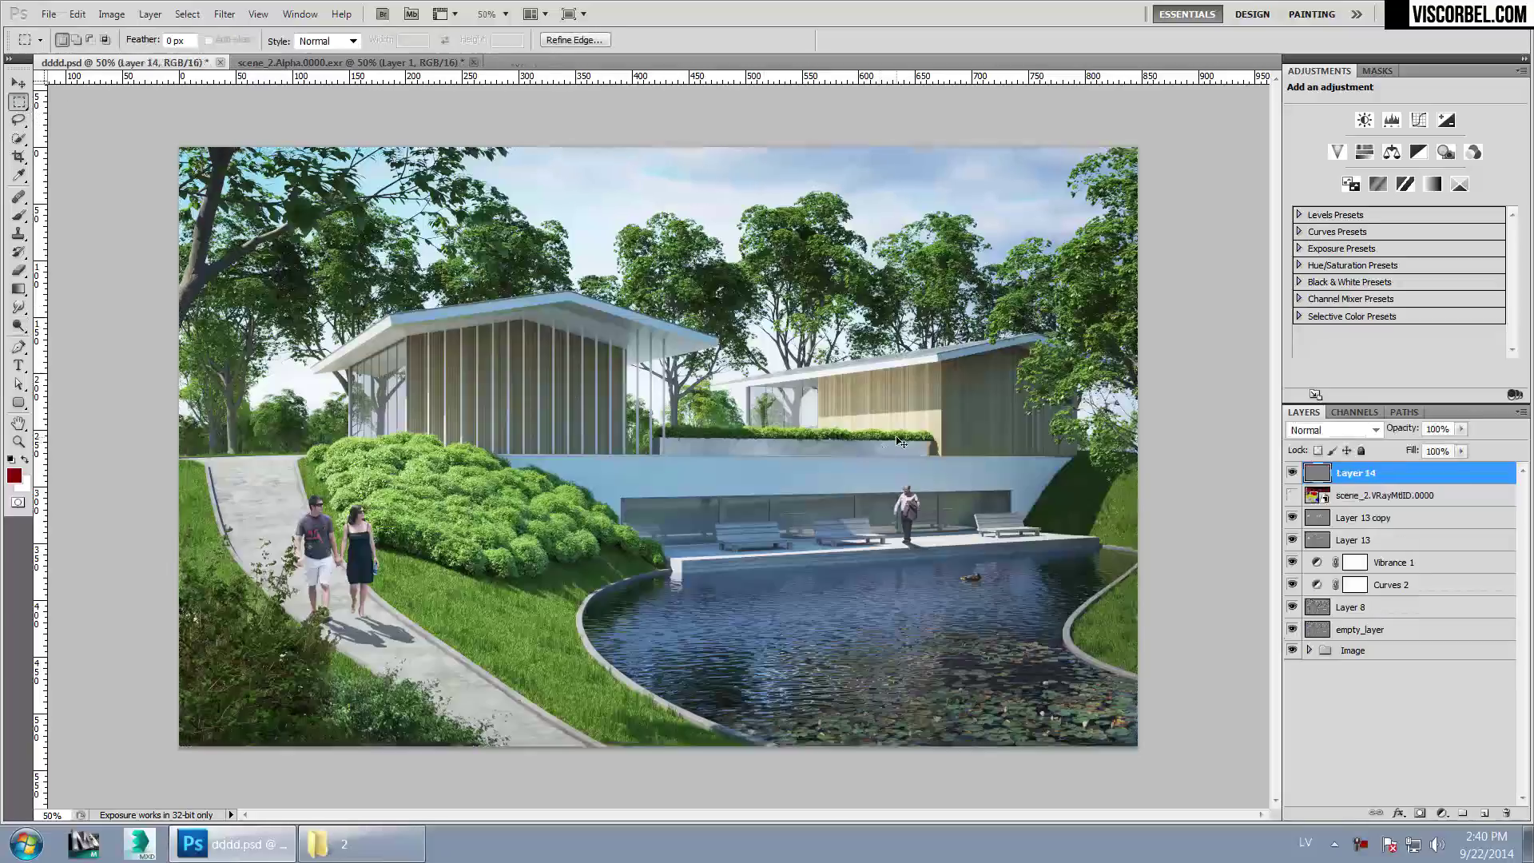
key(ctrl+z)
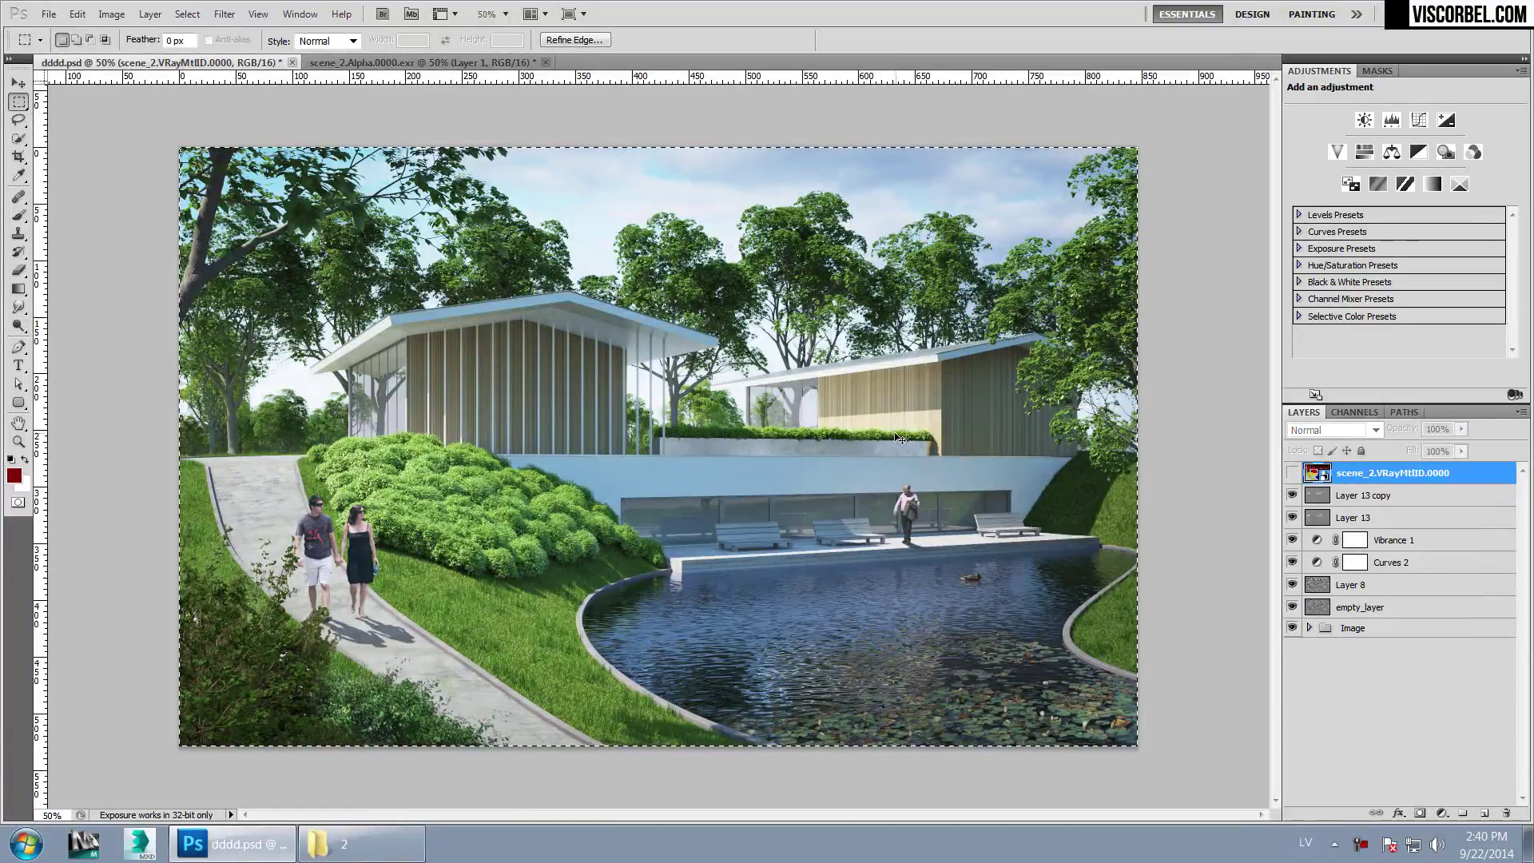
key(ctrl+shift+c)
key(ctrl+v)
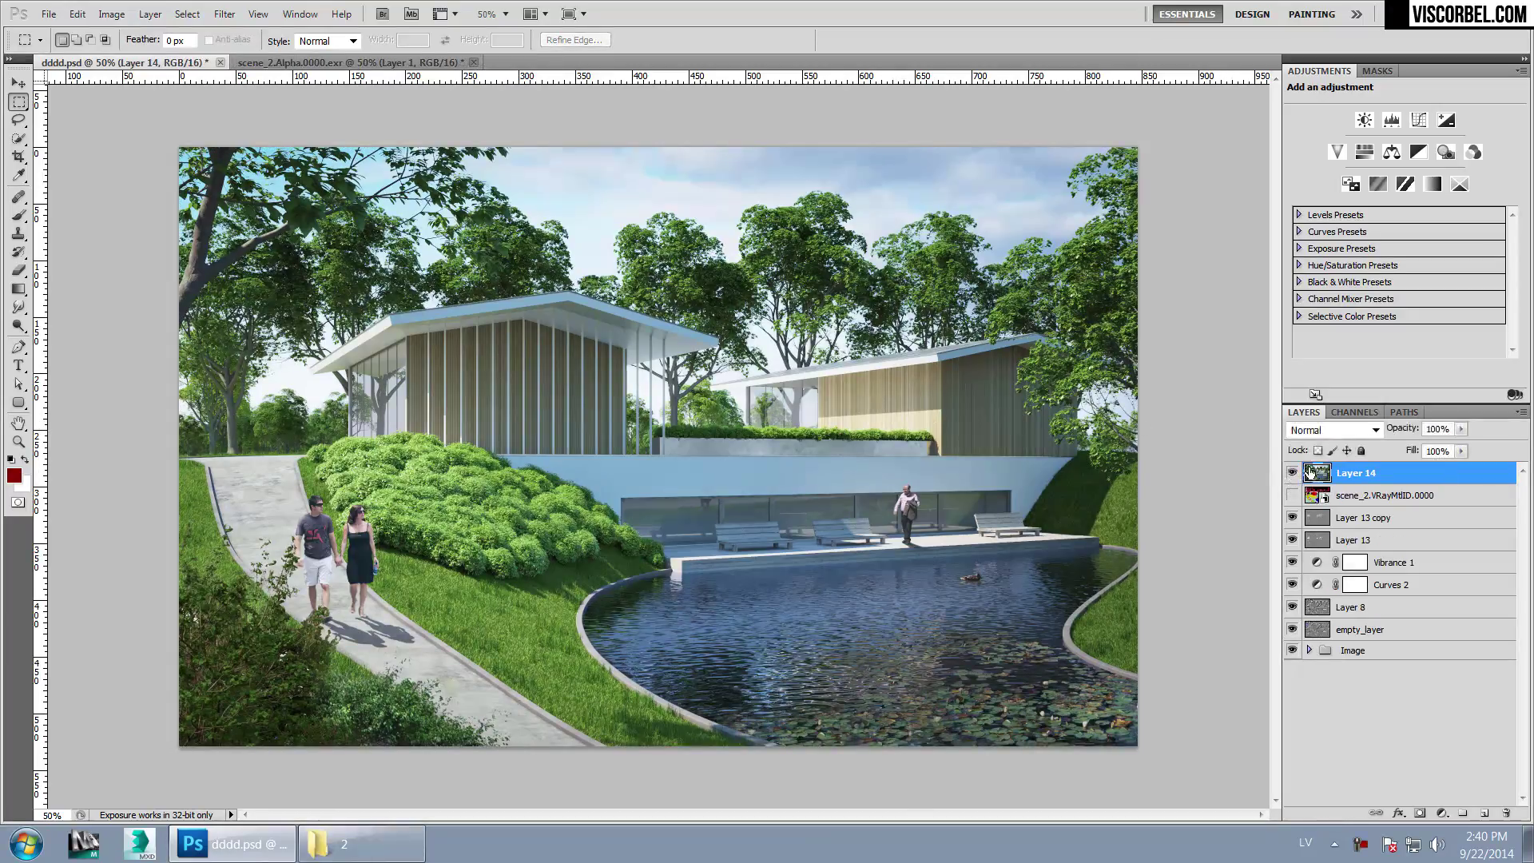
Try the Dodge tool on the pasted merged layer and delete that layer
click(22, 324)
mouse_move(480, 650)
mouse_down()
mouse_move(423, 591)
mouse_move(456, 587)
mouse_move(522, 666)
mouse_move(637, 629)
mouse_move(959, 591)
mouse_move(803, 641)
mouse_move(990, 617)
mouse_move(879, 671)
mouse_move(959, 679)
mouse_up()
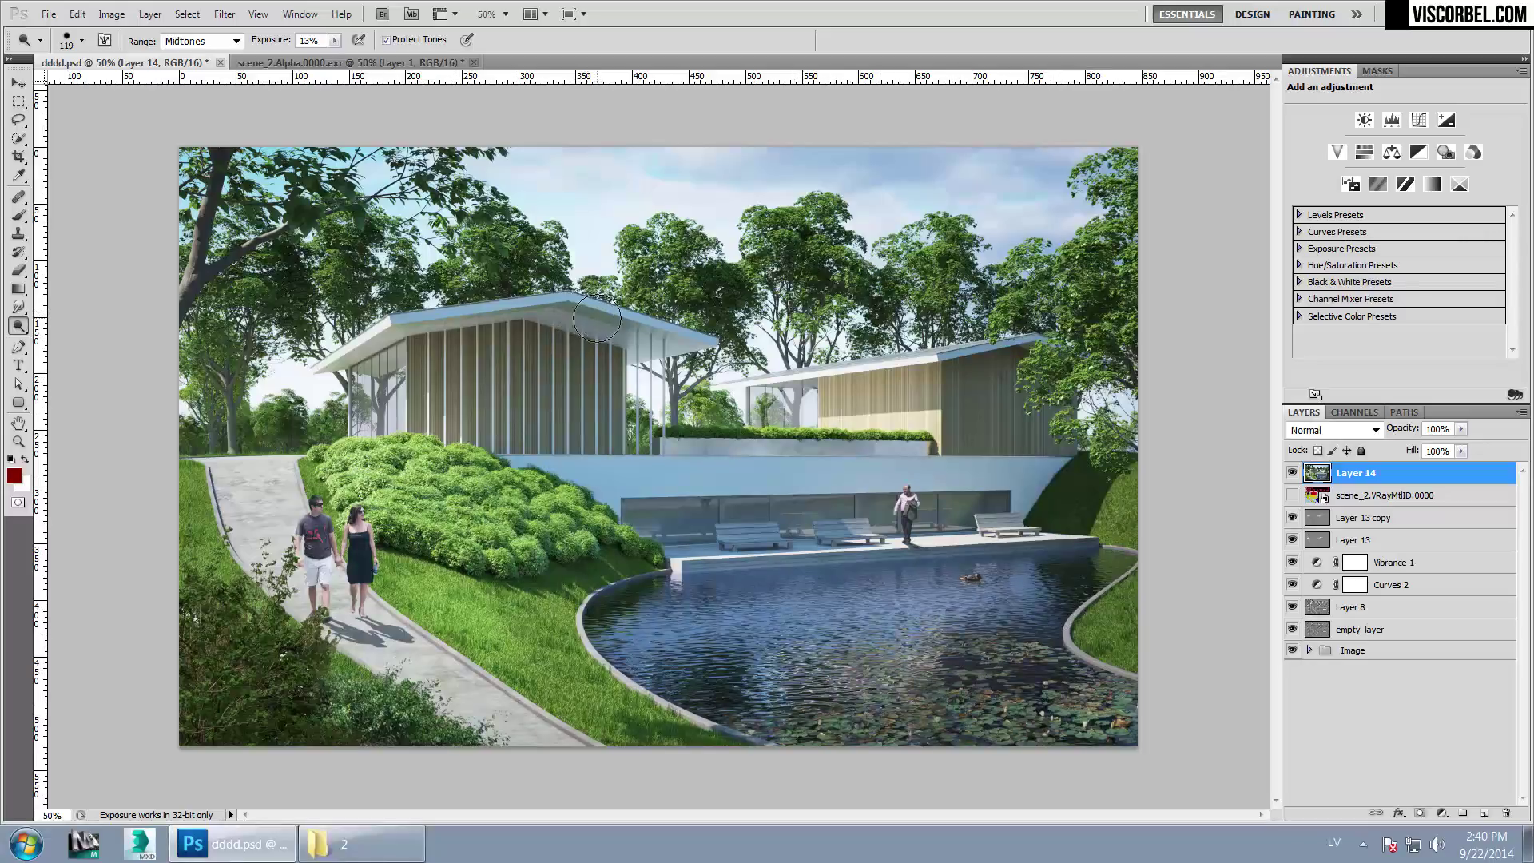
click(1505, 821)
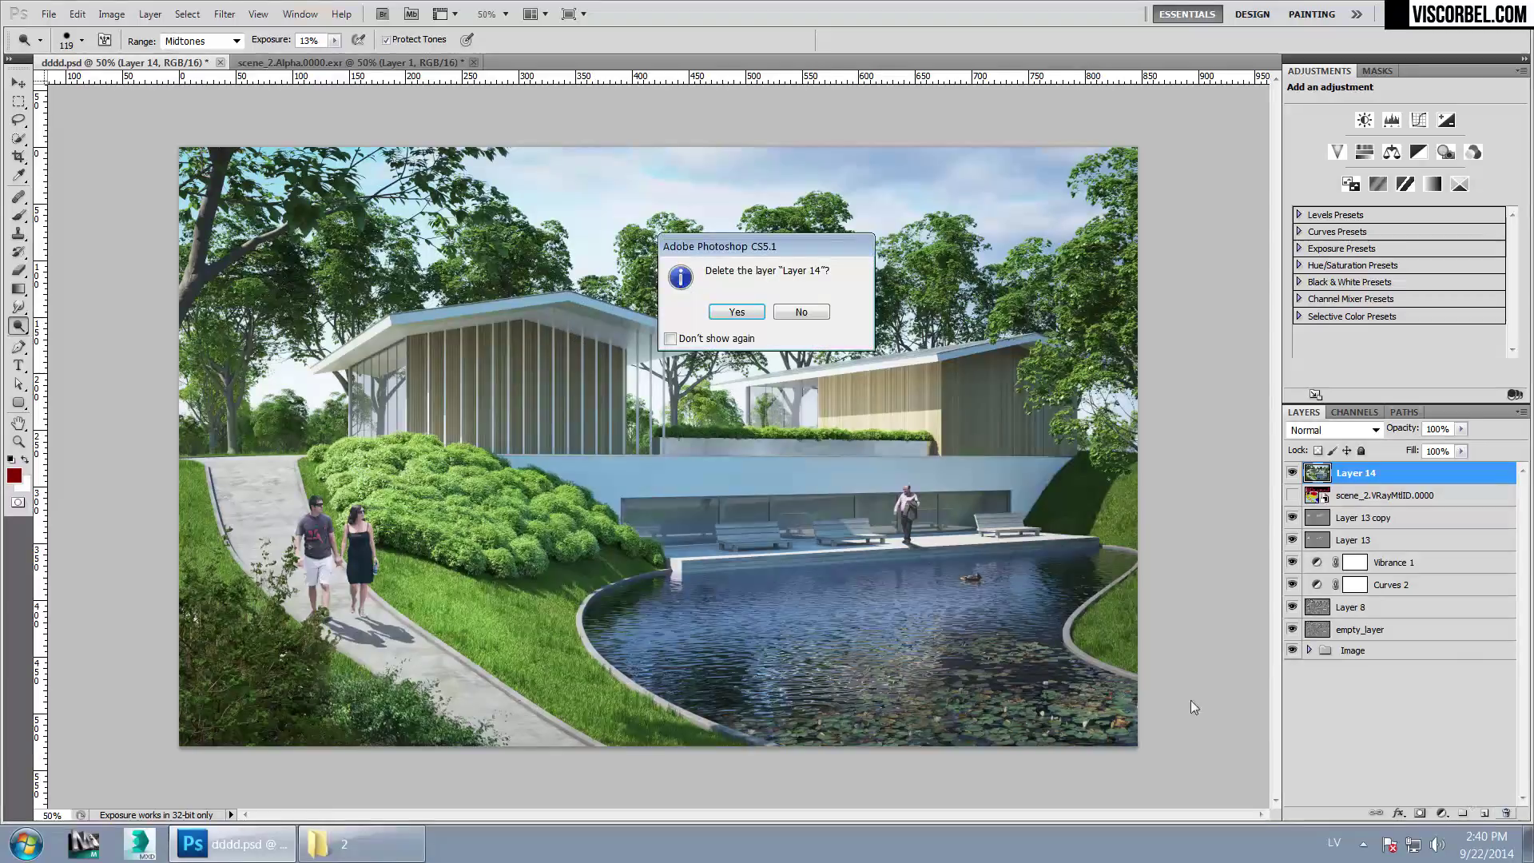
click(733, 324)
Set up a 77 px brush with white as the foreground colour and add a new empty layer
click(18, 216)
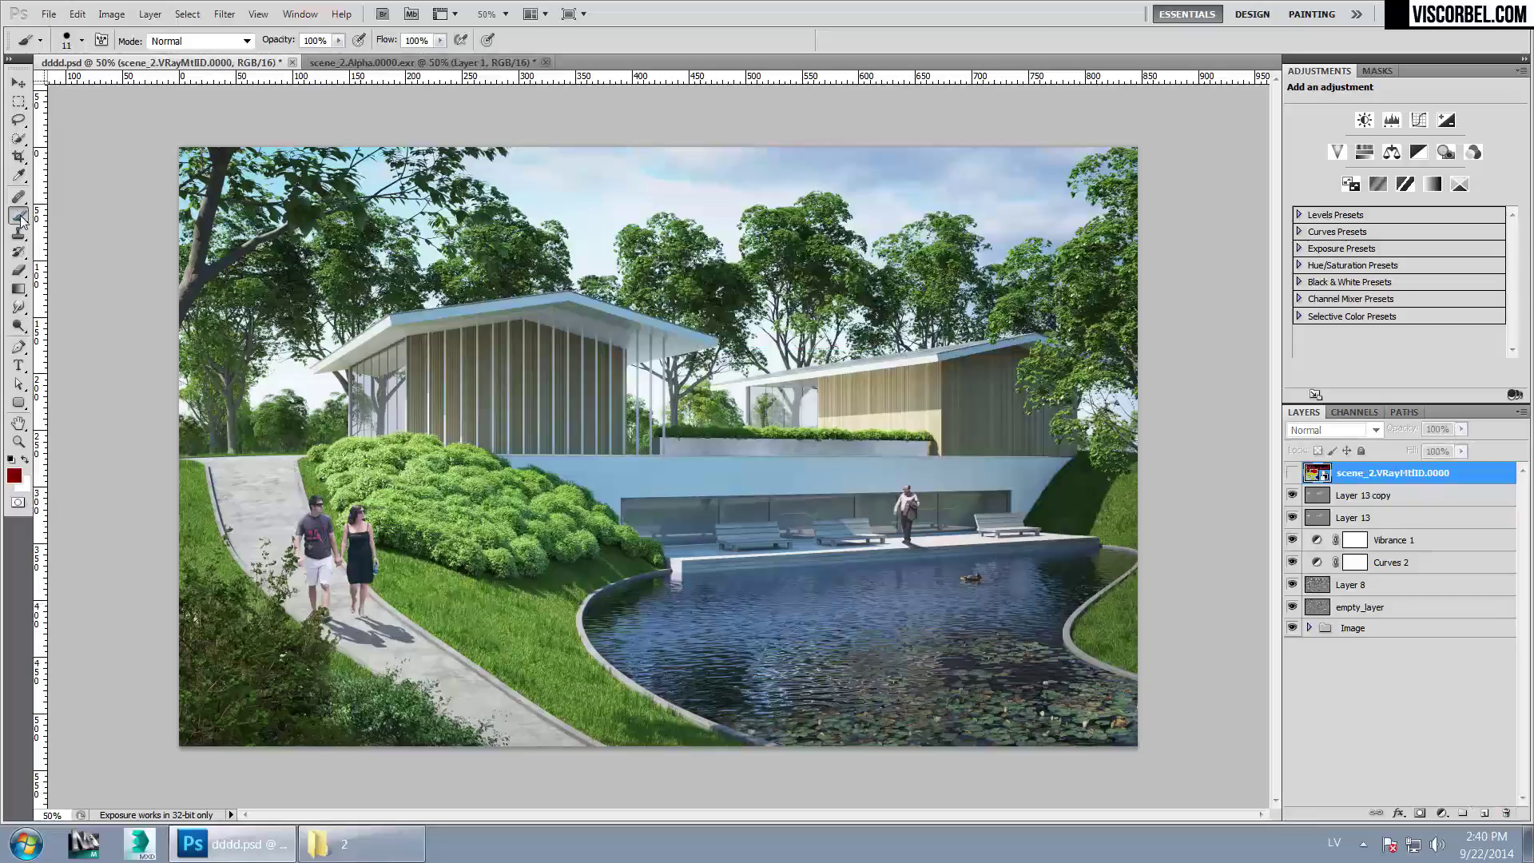
right_click(694, 589)
mouse_move(721, 665)
mouse_down()
mouse_move(706, 663)
mouse_move(748, 629)
mouse_up()
key(x)
click(1485, 813)
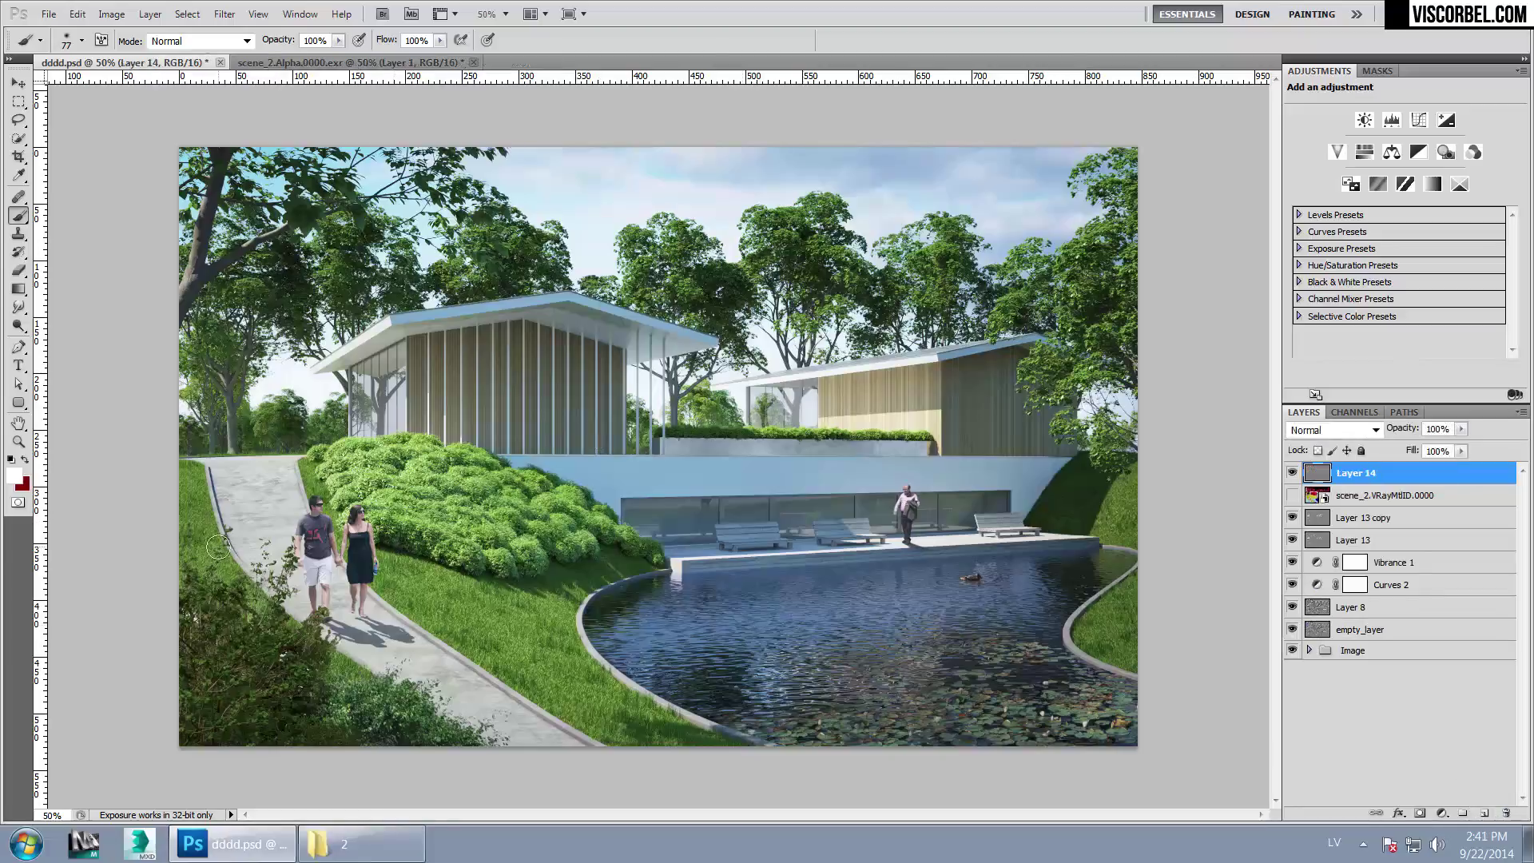
Enlarge the soft brush to 114 px, undo the trial stroke on the grass, and set the brush opacity to 31%
right_click(692, 577)
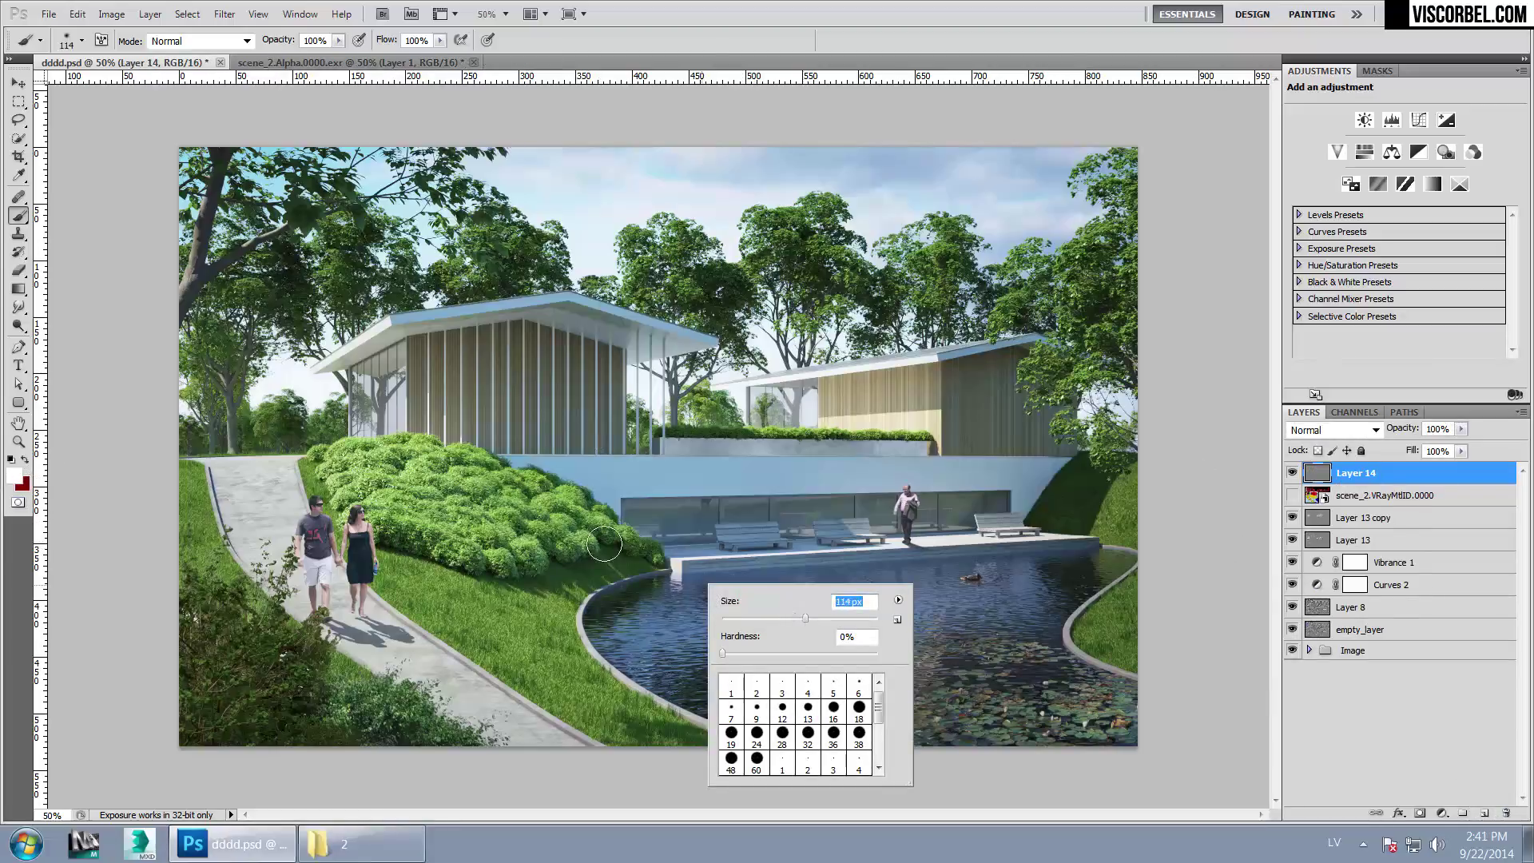
drag(393, 574, 444, 600)
key(ctrl+z)
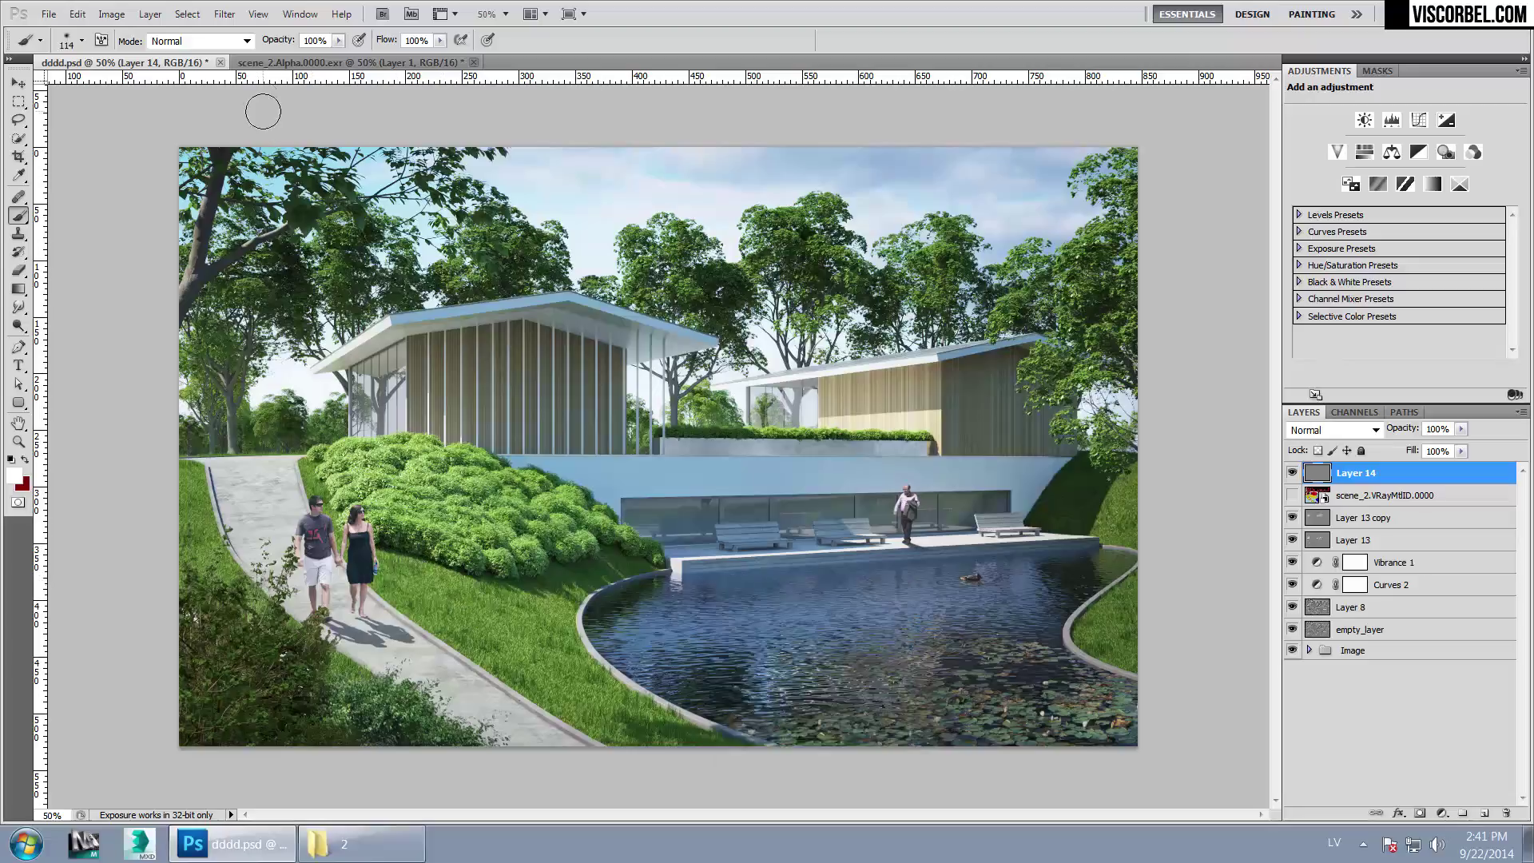
drag(291, 55, 282, 56)
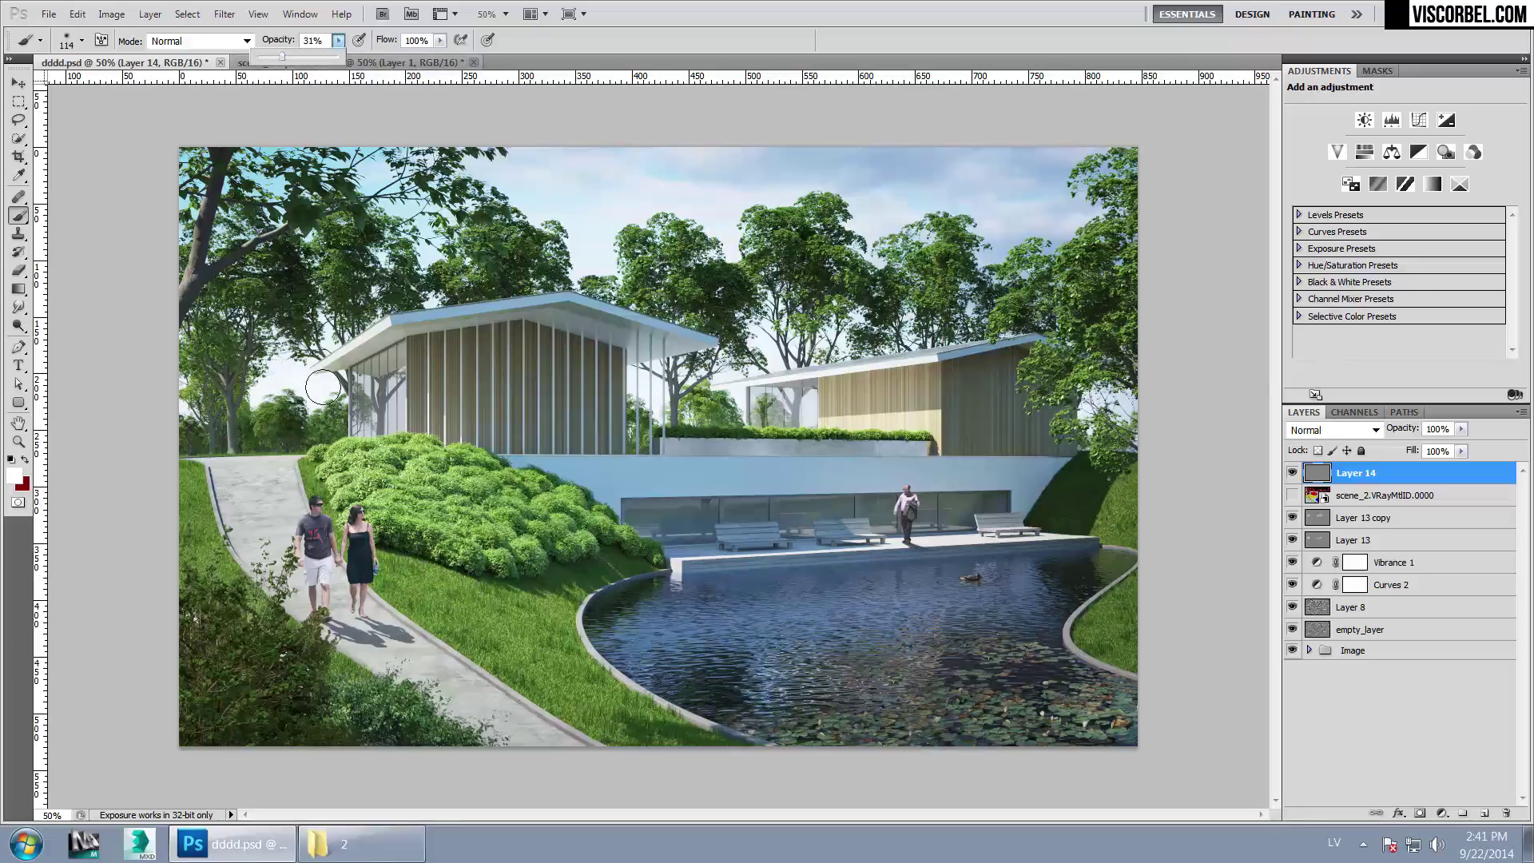
Paint soft white highlights over the grass beside the path, on both sides of the image and around the pond's far edge
mouse_move(393, 579)
mouse_down()
mouse_move(559, 695)
mouse_move(496, 619)
mouse_move(472, 616)
mouse_move(596, 747)
mouse_up()
mouse_move(1117, 656)
mouse_down()
mouse_move(1139, 595)
mouse_move(1131, 639)
mouse_up()
mouse_move(1105, 500)
mouse_down()
mouse_move(1087, 487)
mouse_move(1138, 515)
mouse_up()
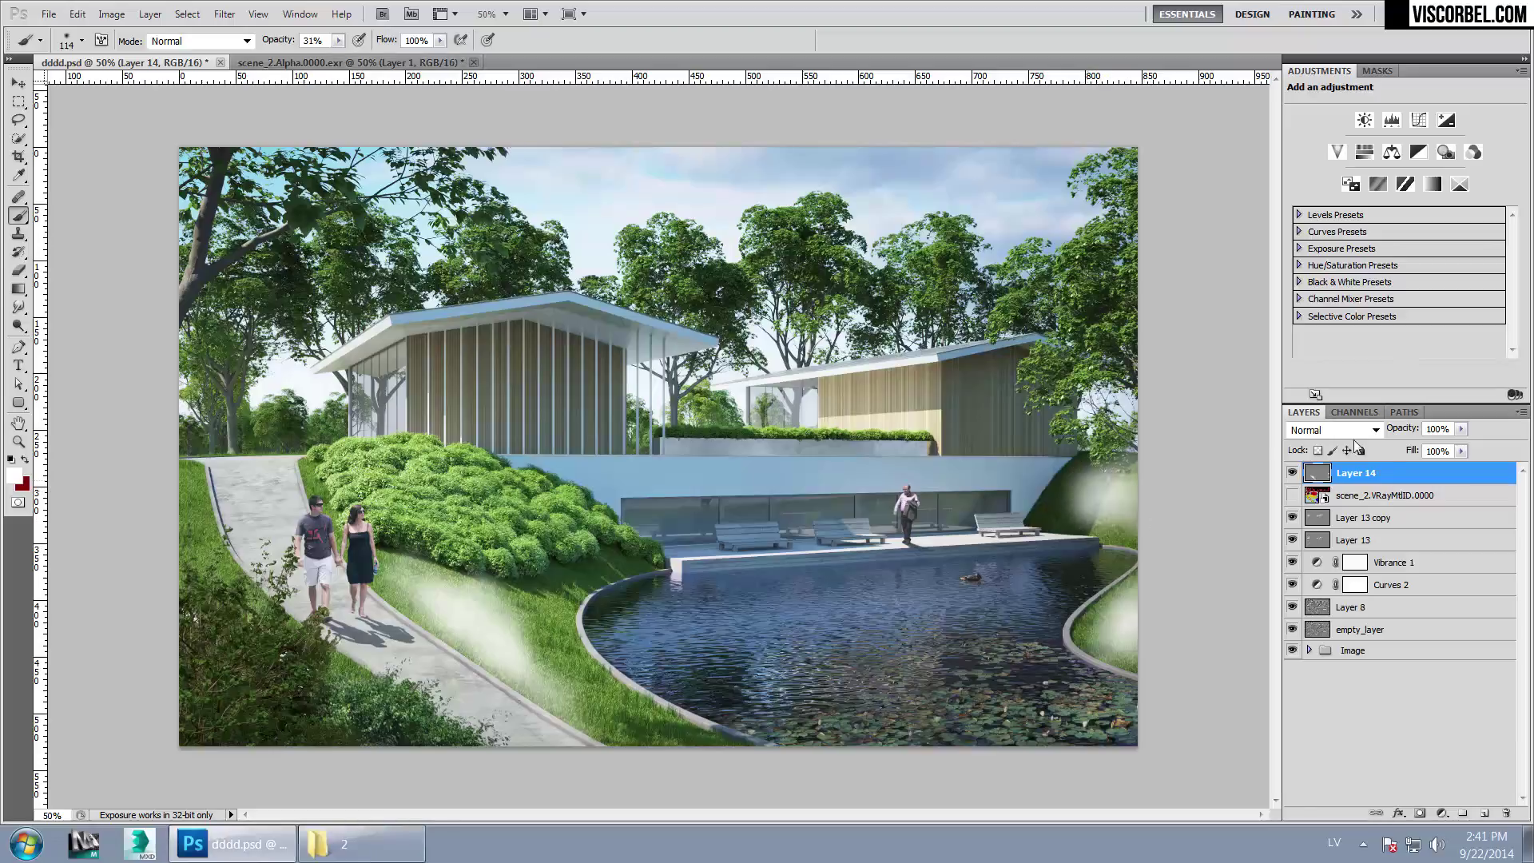
mouse_move(195, 524)
mouse_down()
mouse_move(180, 469)
mouse_move(196, 580)
mouse_up()
Set the white highlight layer's blend mode to Overlay
click(1312, 436)
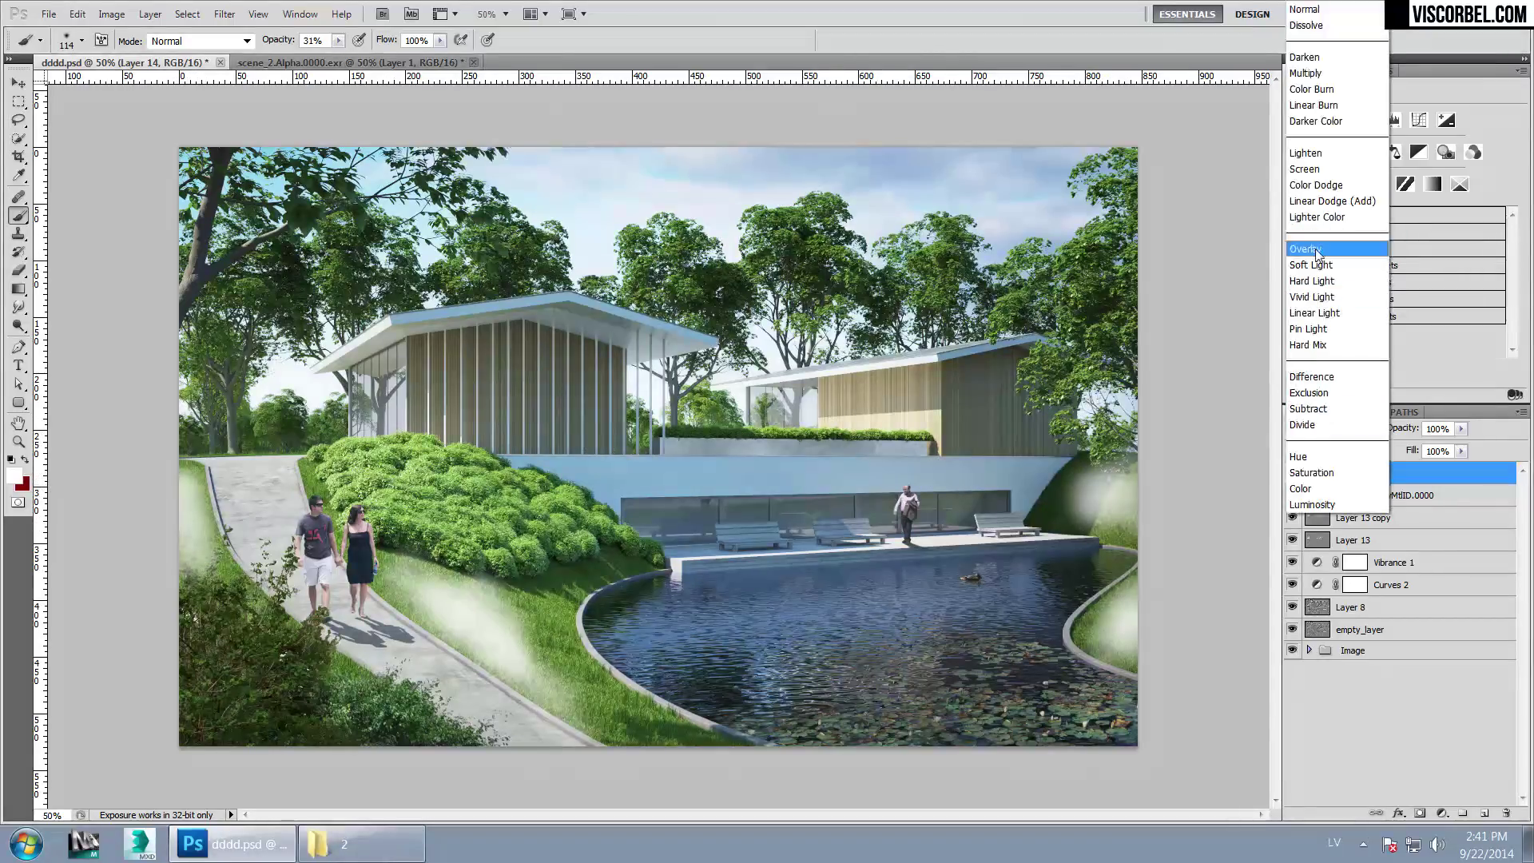
click(1311, 272)
key(Up)
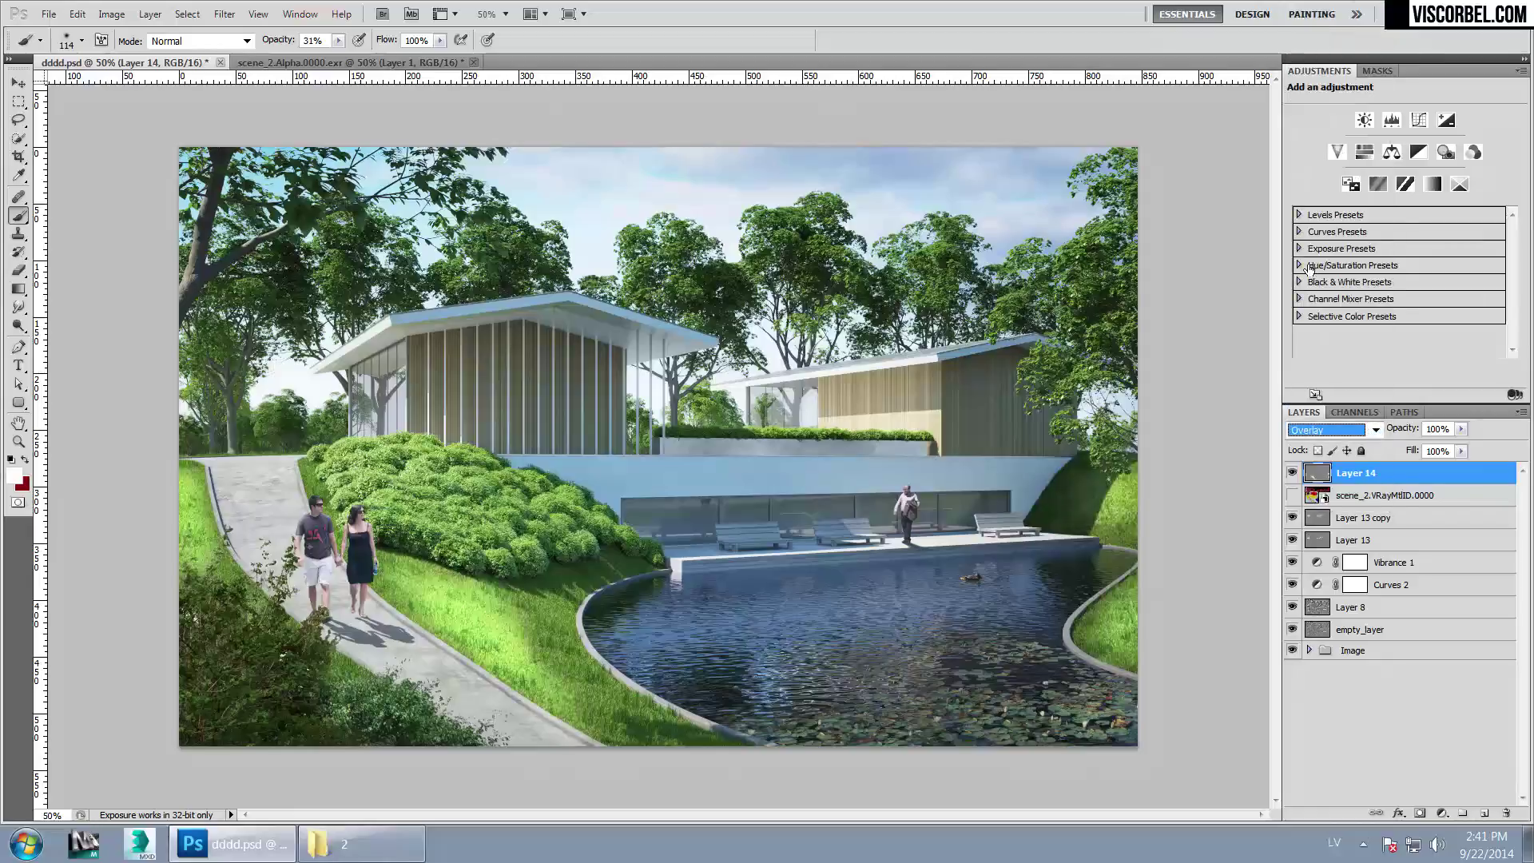
Compare how the painted highlights look in Overlay and in other blend modes such as Lighten
key(Down)
key(Up)
key(Down)
key(Up)
key(Up)
key(Up)
key(Up)
key(Up)
key(Up)
key(Up)
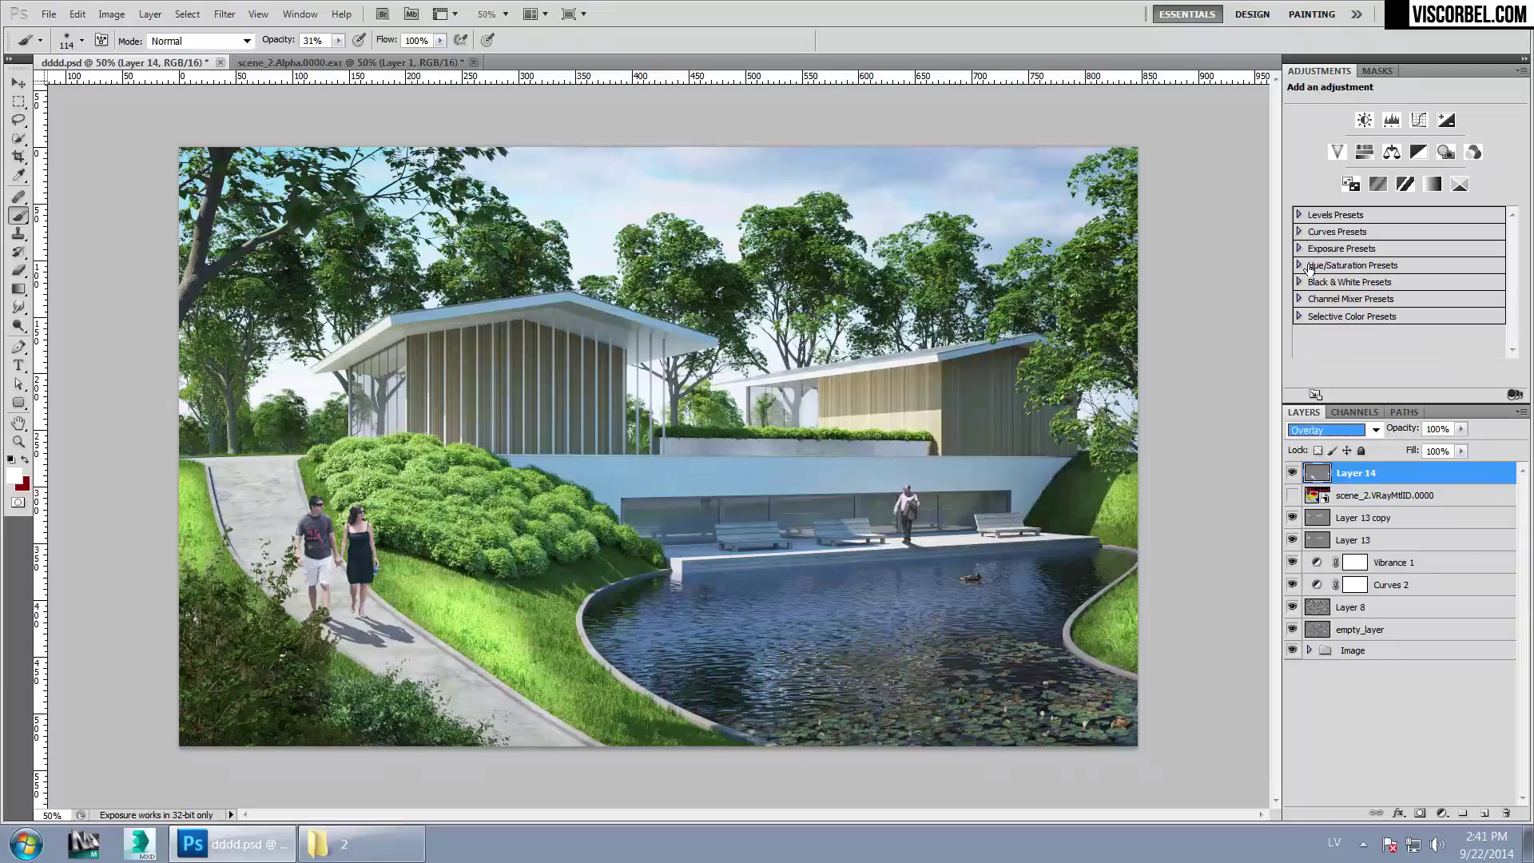
key(Down)
key(Down)
key(Down)
key(Down)
key(Down)
key(Down)
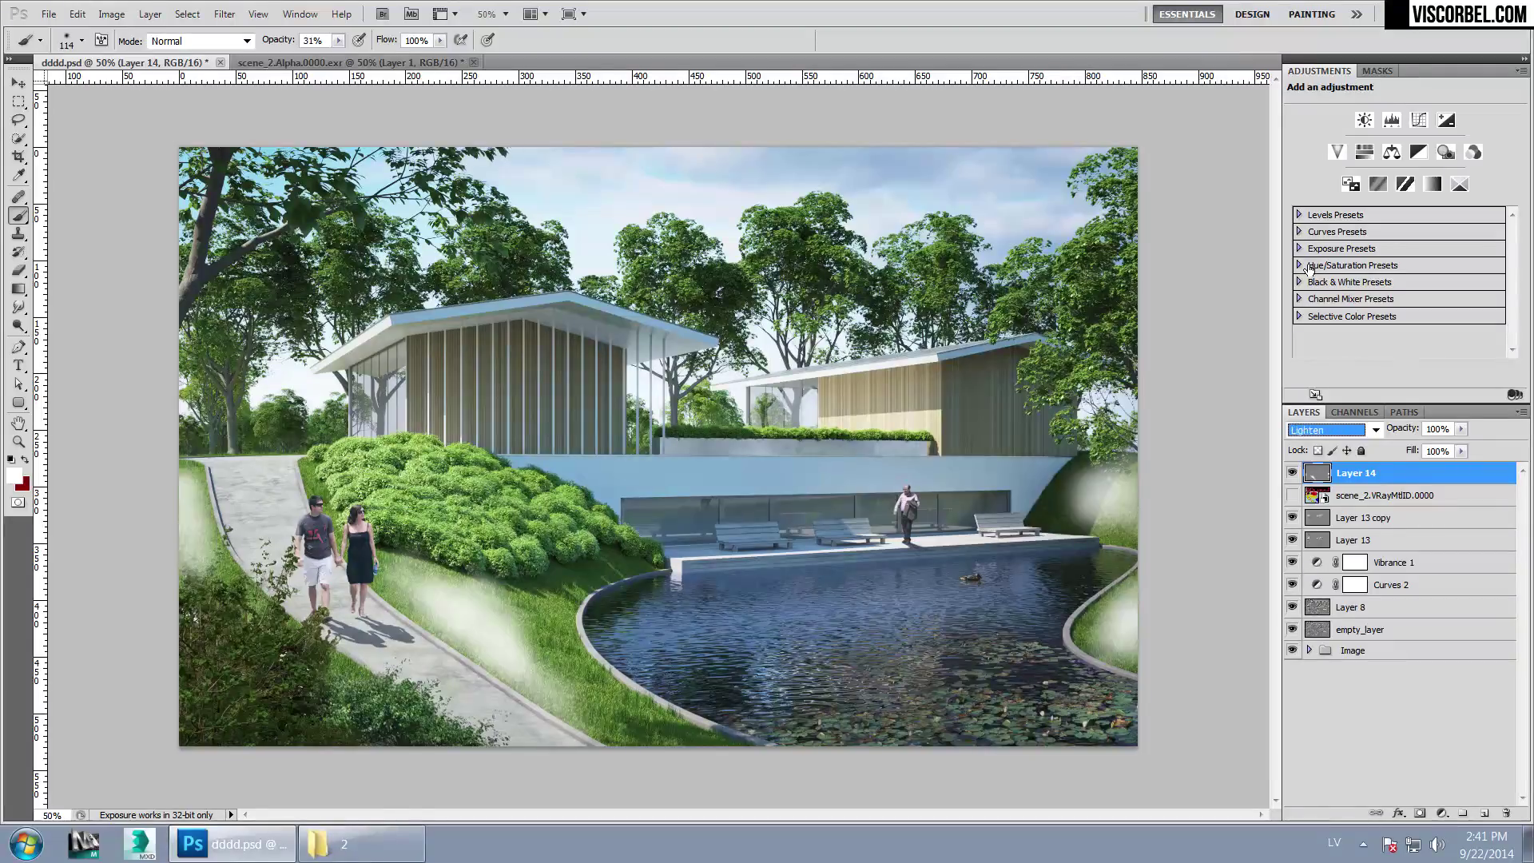
Lower the Overlay highlight layer's opacity to 37% and brush soft white highlights onto the upper part of the shrub bed
drag(1461, 429, 1421, 452)
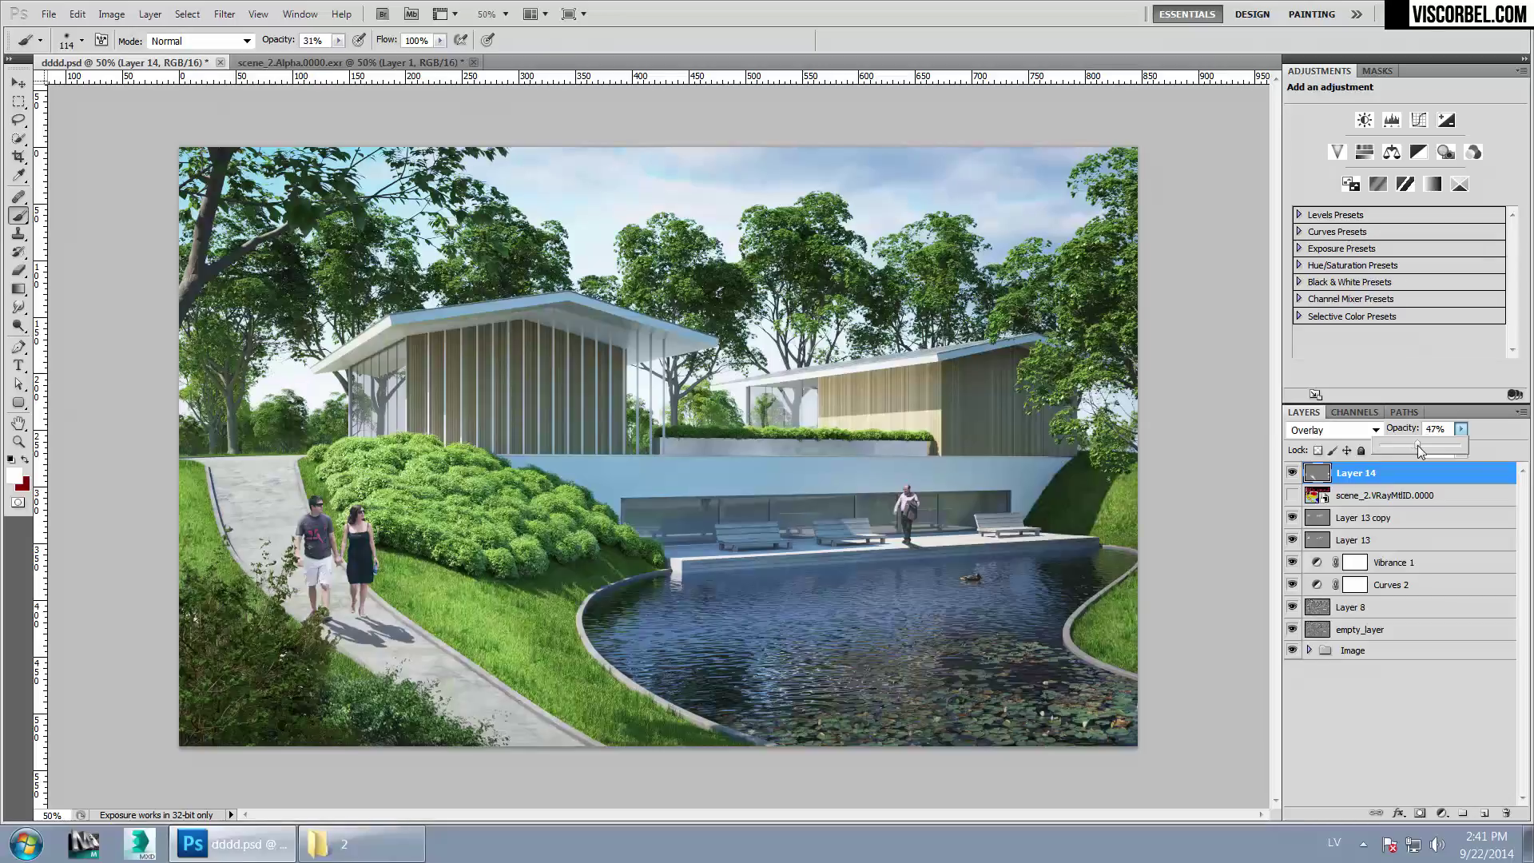
click(383, 461)
mouse_move(384, 454)
mouse_down()
mouse_move(479, 453)
mouse_move(484, 479)
mouse_move(572, 508)
mouse_move(473, 473)
mouse_move(389, 509)
mouse_move(373, 470)
mouse_move(344, 482)
mouse_up()
click(1291, 473)
click(1292, 475)
click(1295, 478)
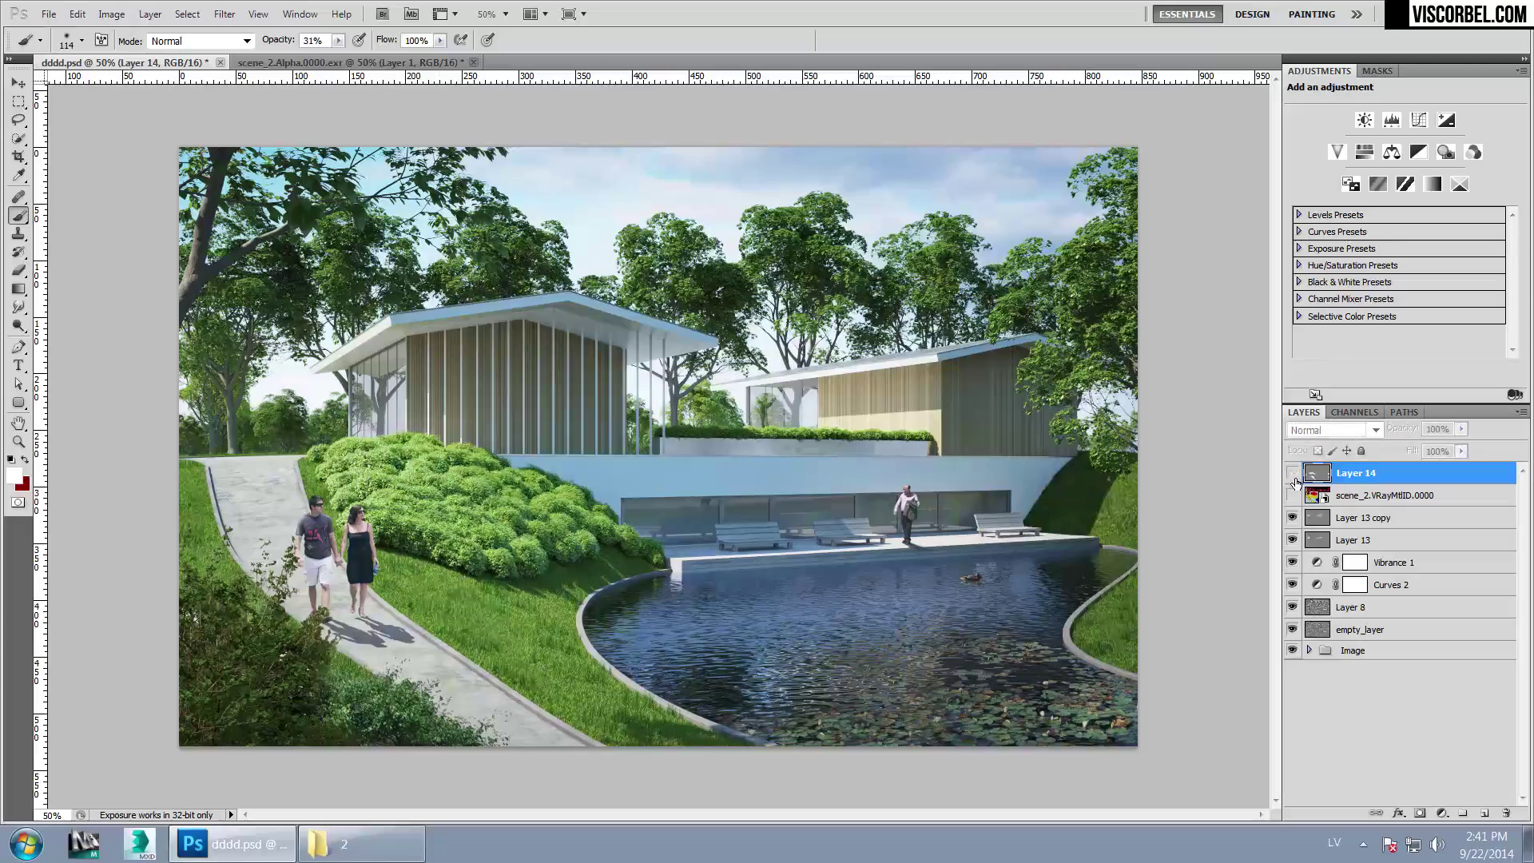
click(1293, 474)
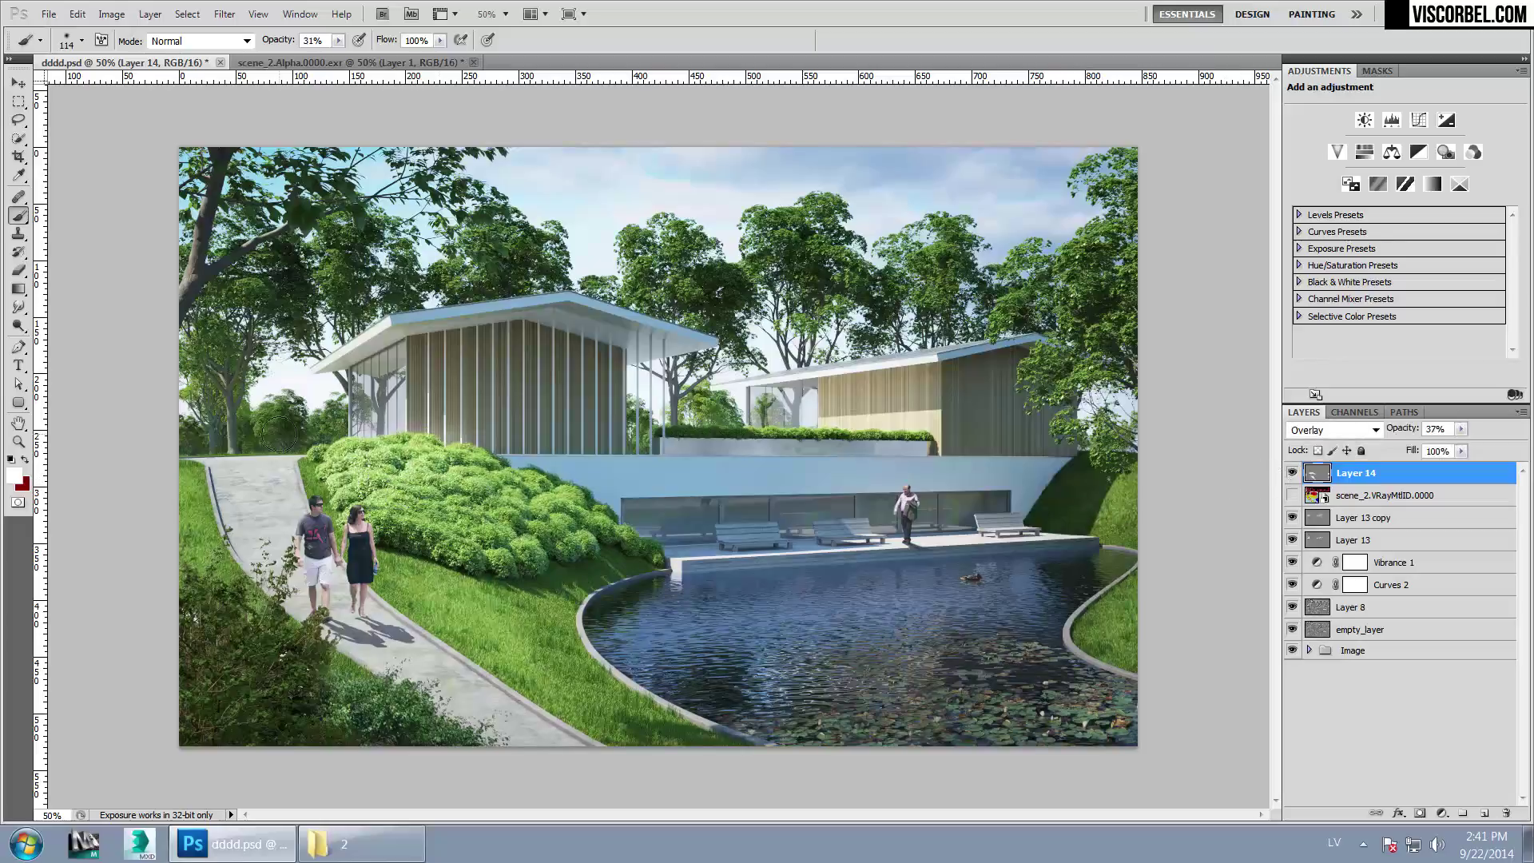
Set up the Eraser with 41% opacity and a 339 px soft brush for the highlight layer
click(18, 270)
right_click(717, 500)
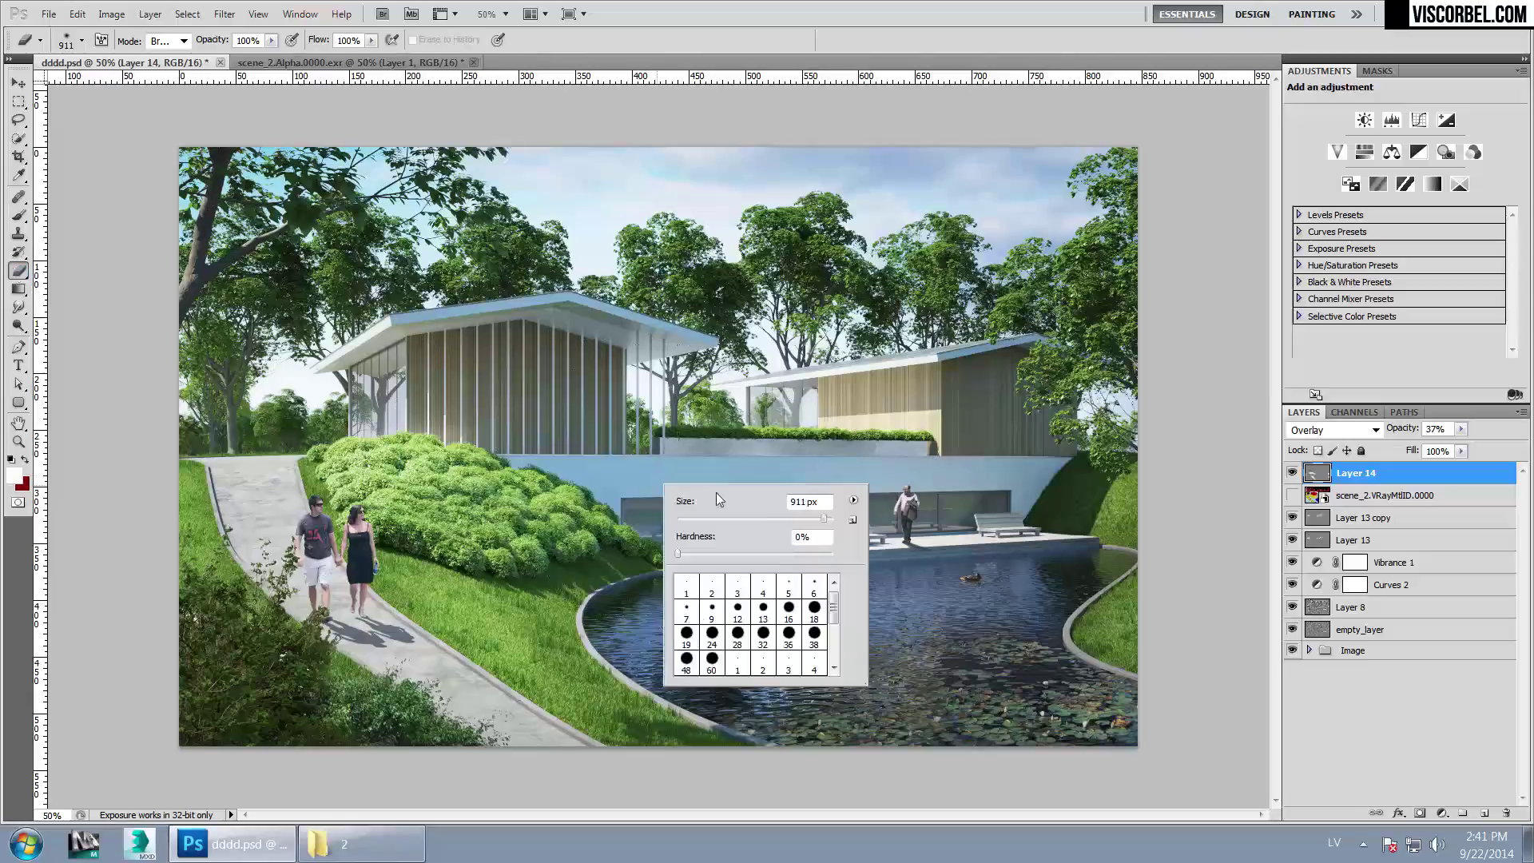
click(765, 518)
click(272, 41)
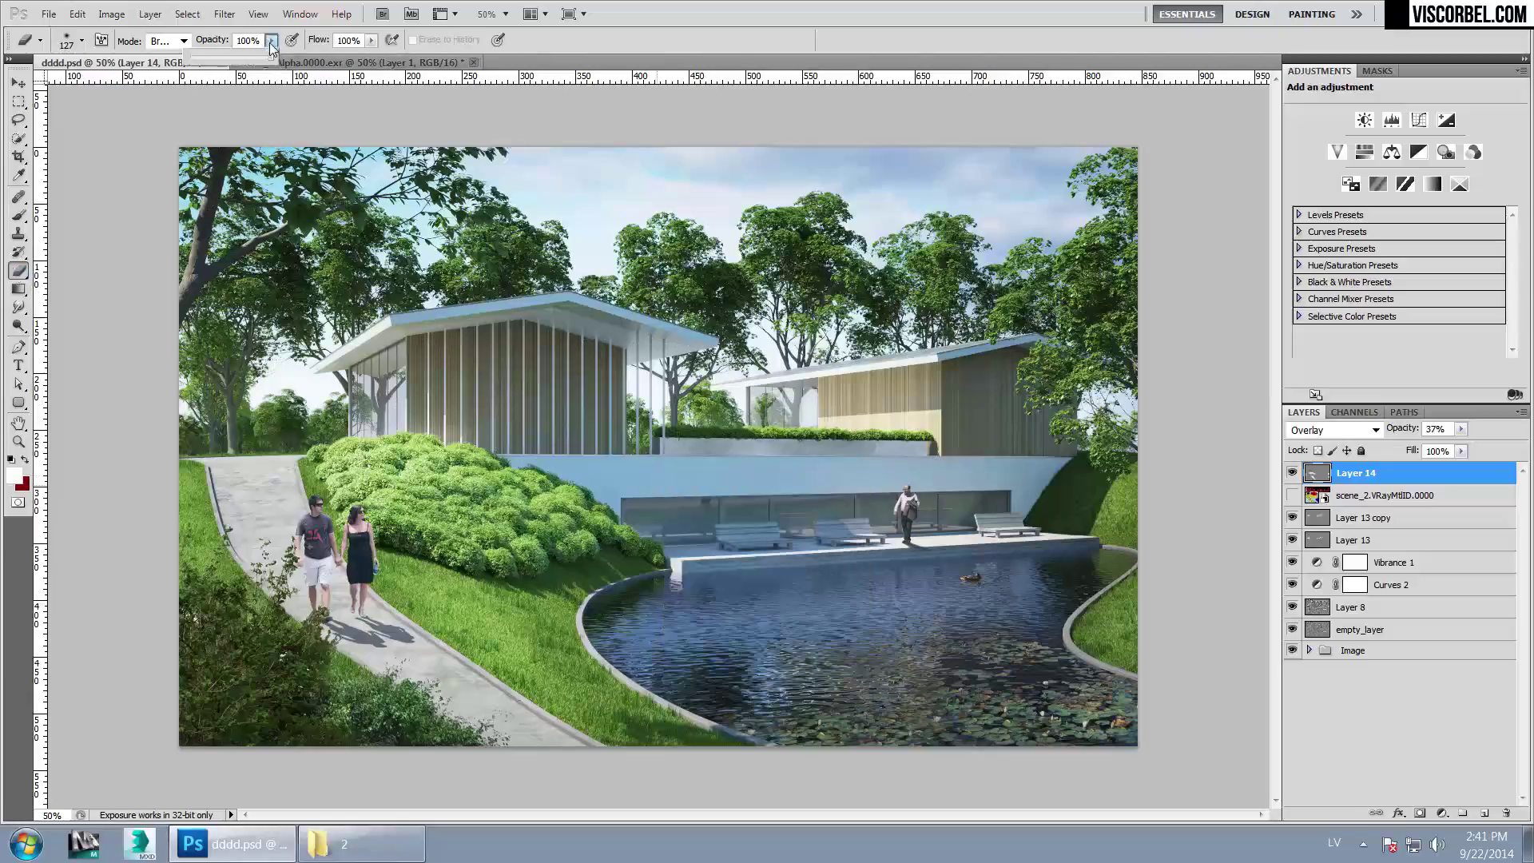
click(223, 57)
right_click(864, 528)
drag(917, 509, 921, 509)
key(Return)
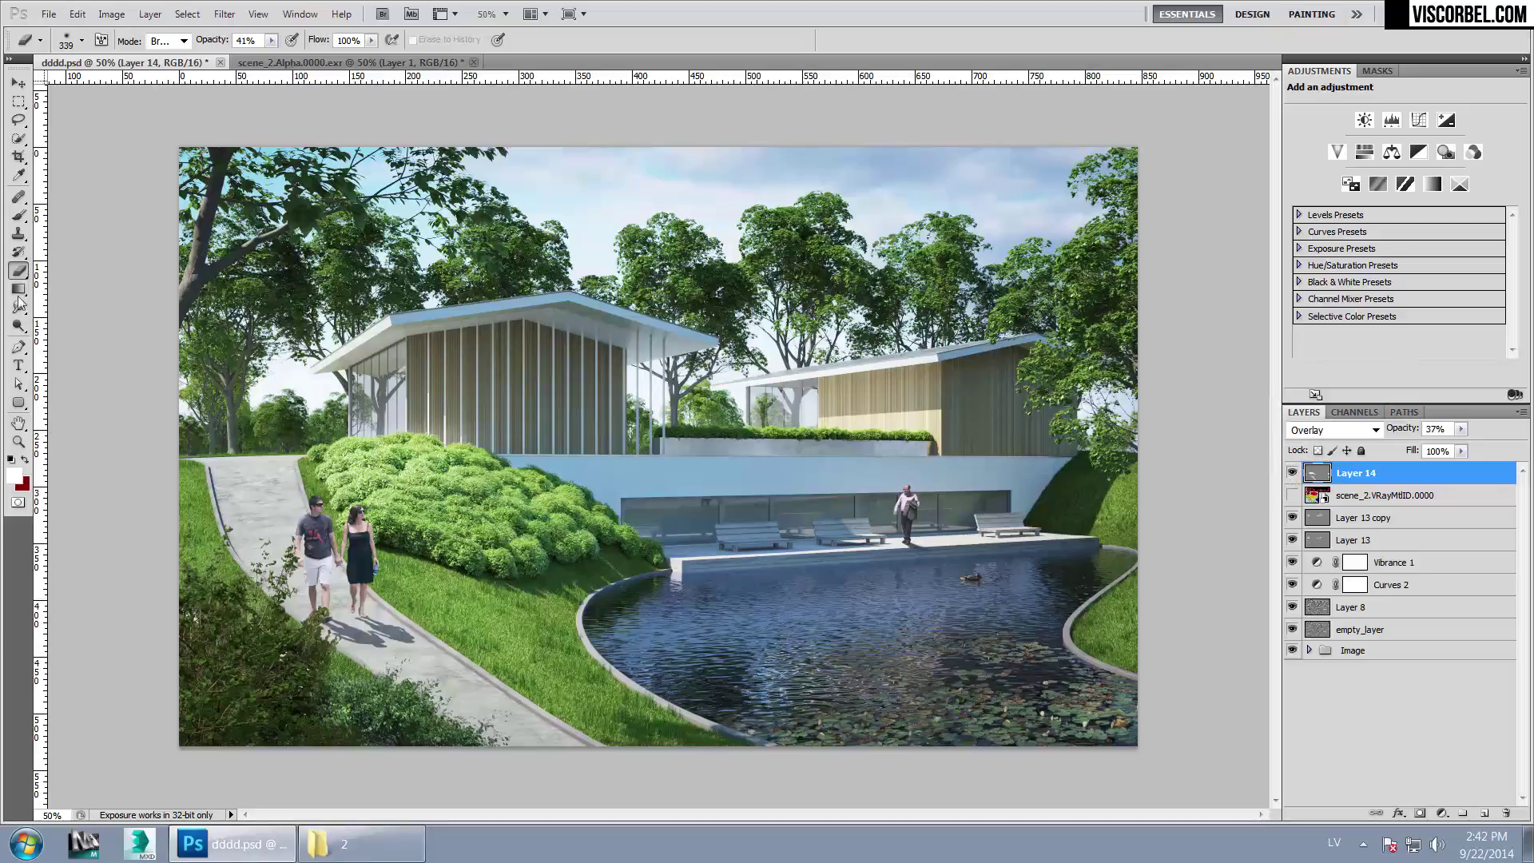
Add a new layer above the highlights and set the paint brush size to 185 px
click(18, 325)
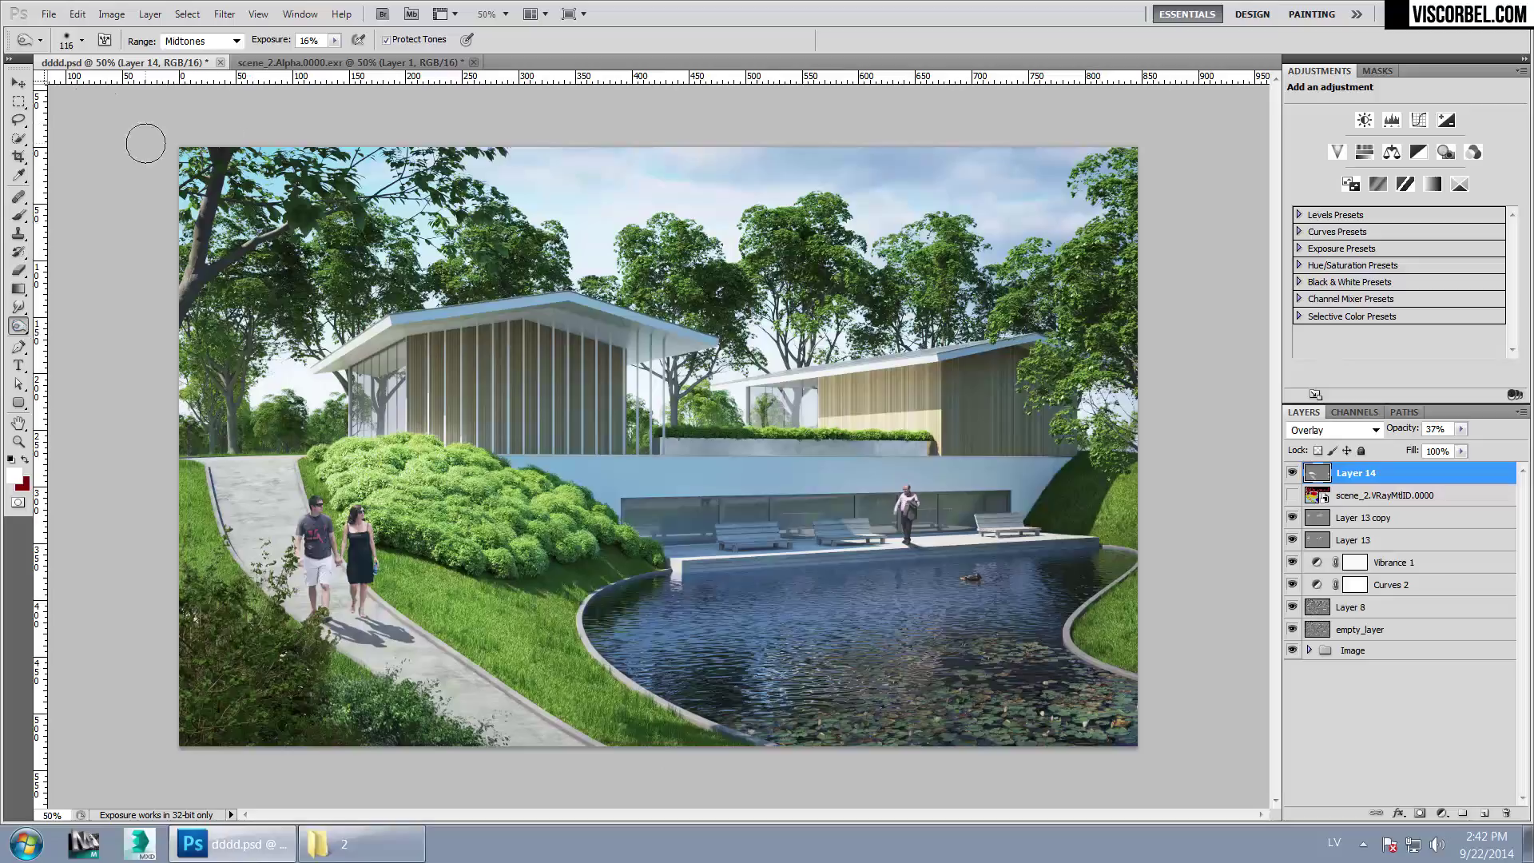
click(1485, 812)
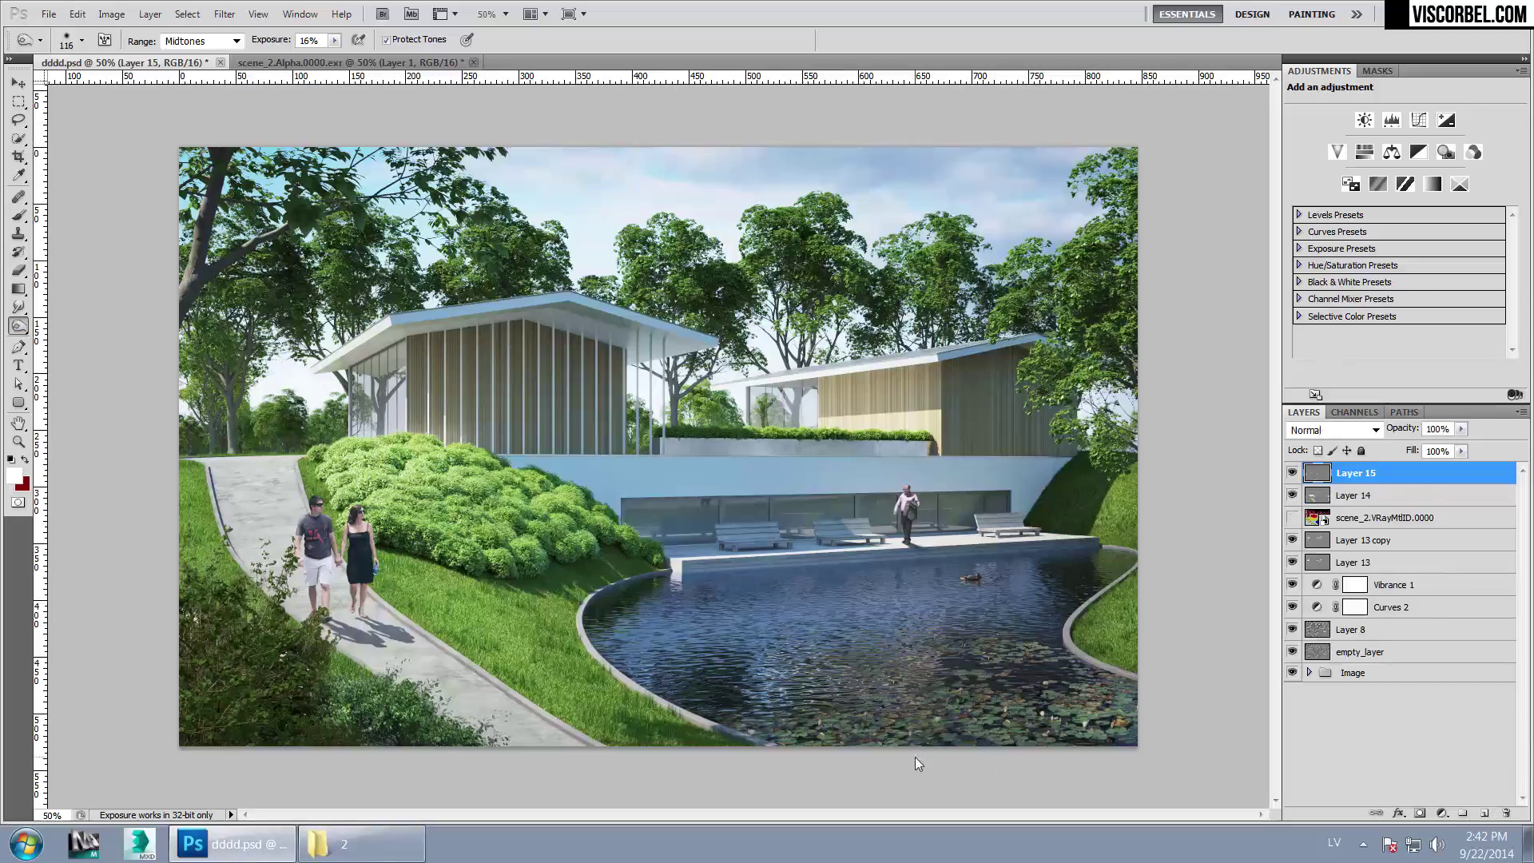
click(20, 217)
right_click(806, 505)
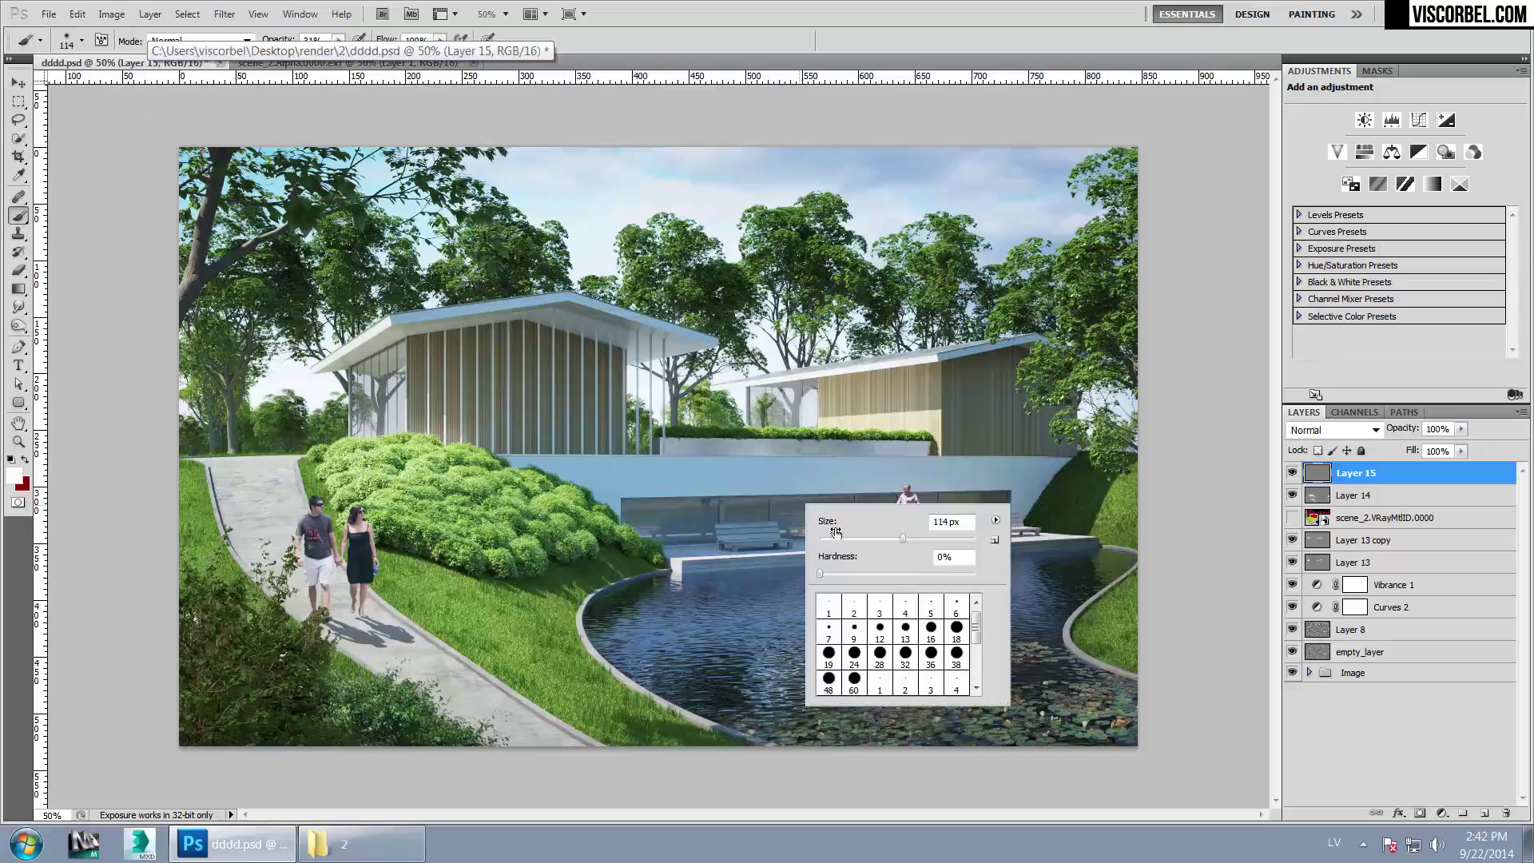
drag(903, 544, 929, 543)
click(1122, 502)
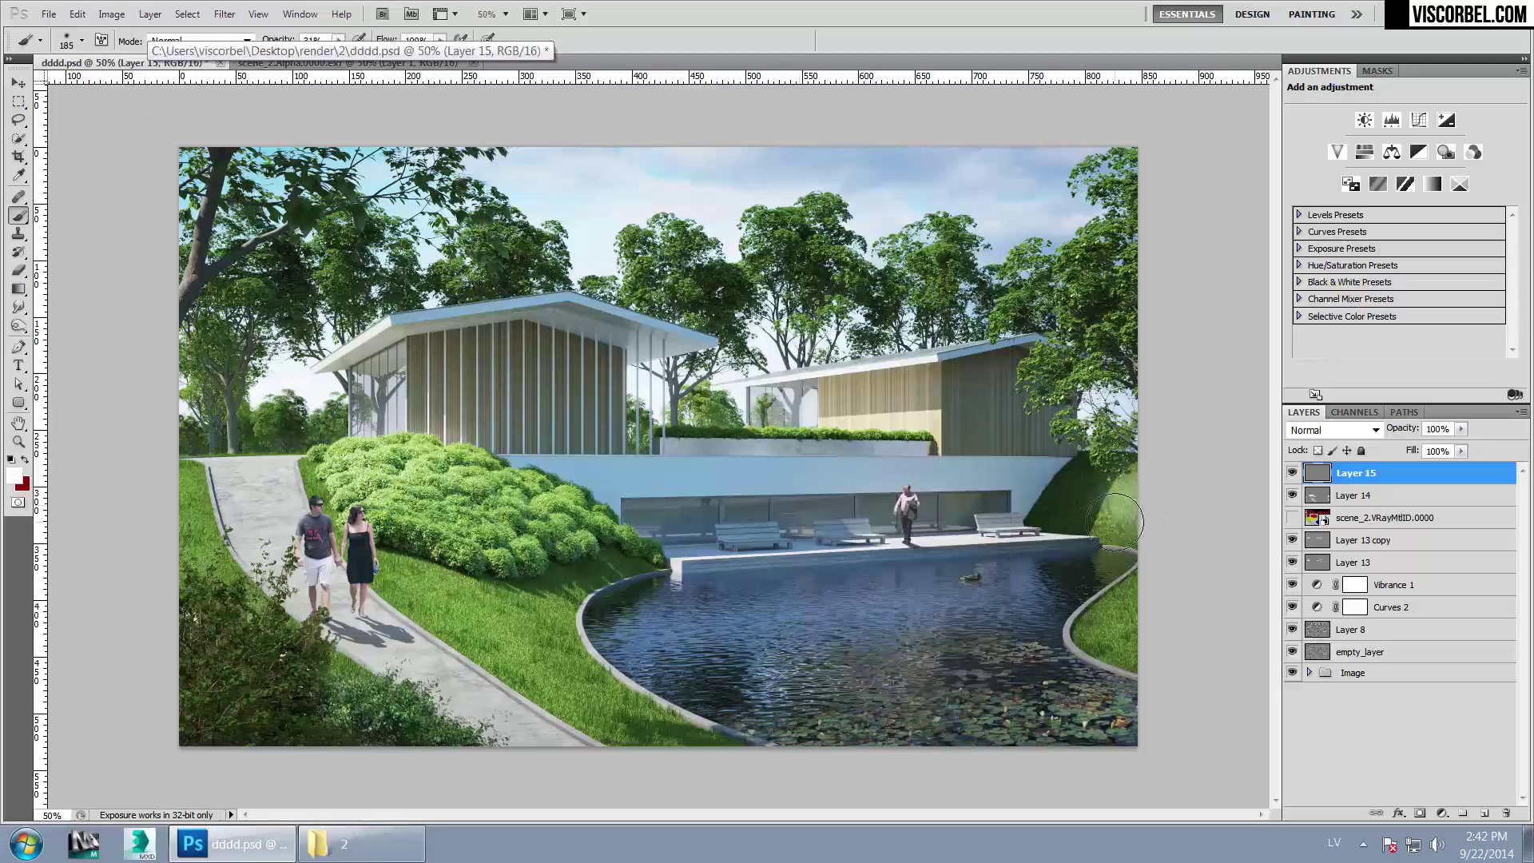
Set the foreground colour to black (000000) and paint soft shadows over the shrubs' edge and the grass slope beside the pond
click(20, 479)
click(991, 501)
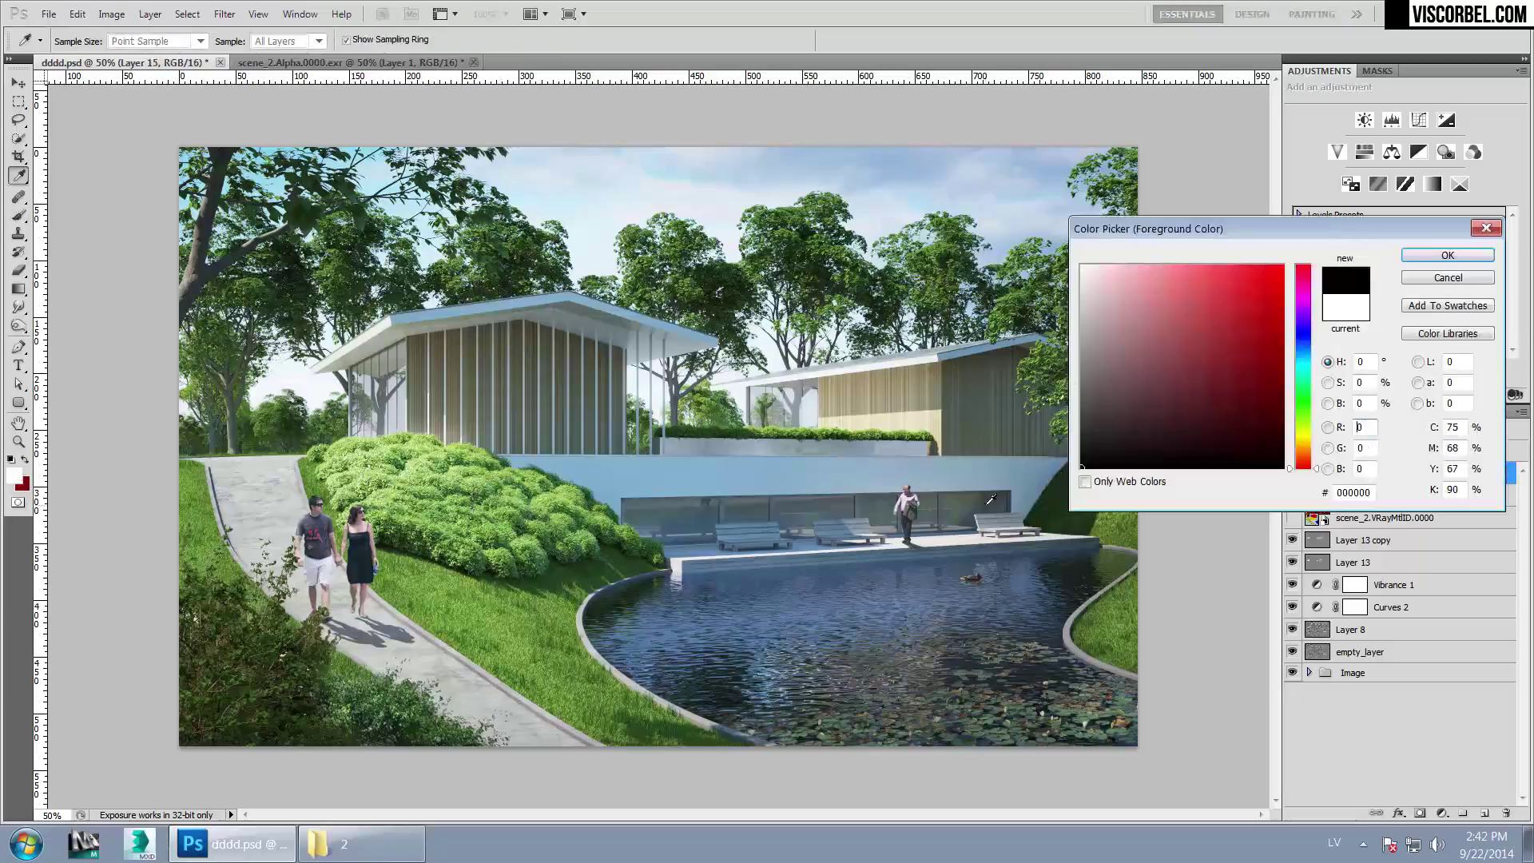
click(1445, 256)
mouse_move(578, 513)
mouse_down()
mouse_move(558, 545)
mouse_move(505, 551)
mouse_move(401, 533)
mouse_move(532, 555)
mouse_move(577, 535)
mouse_move(648, 552)
mouse_move(568, 597)
mouse_move(565, 654)
mouse_move(721, 753)
mouse_move(646, 634)
mouse_move(557, 667)
mouse_move(624, 735)
mouse_move(559, 671)
mouse_up()
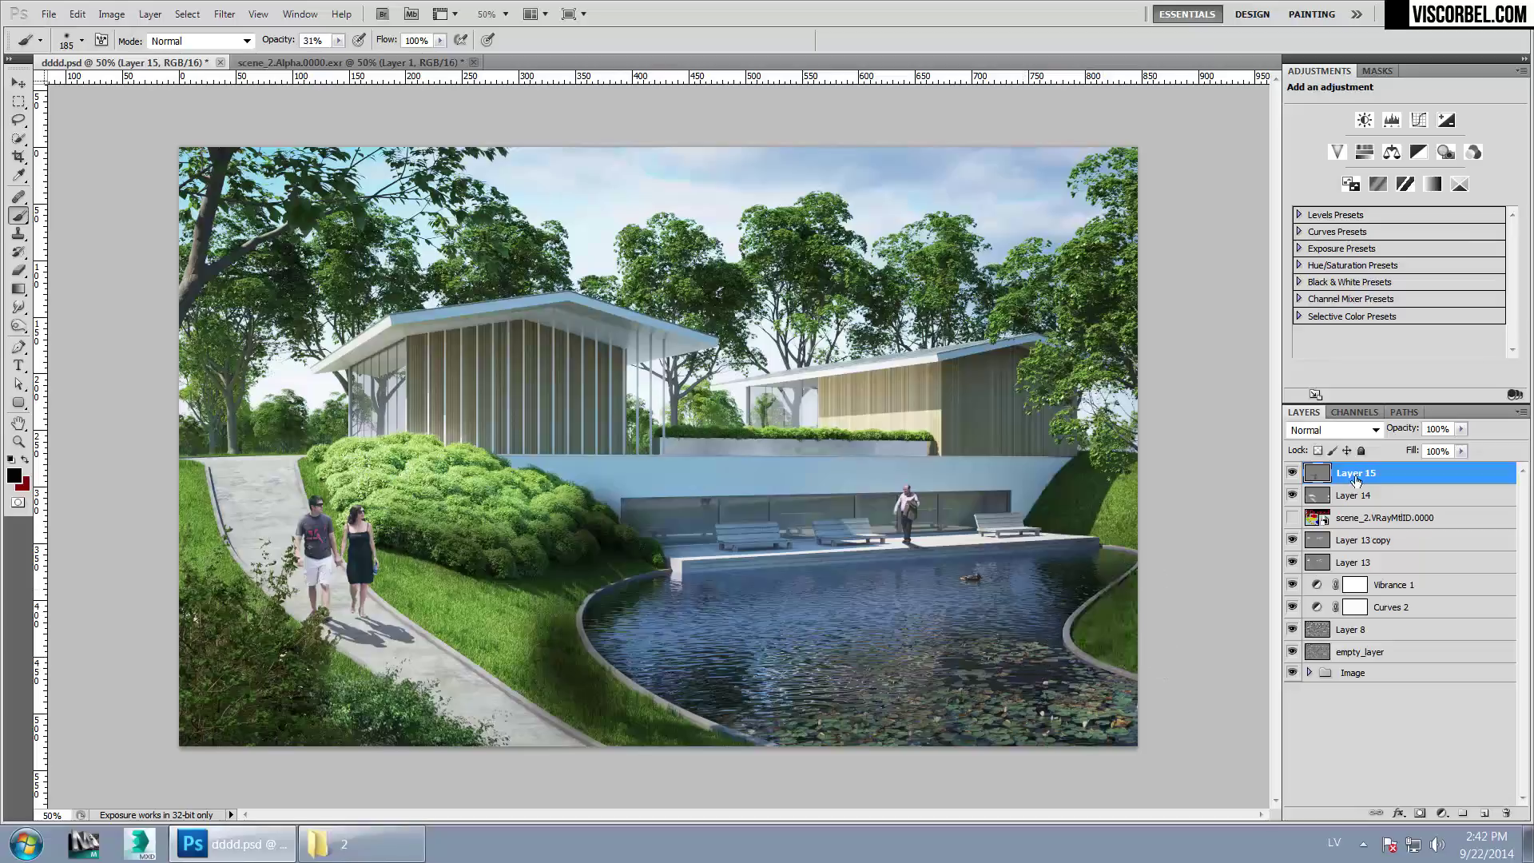
Set the painted shadow layer to Multiply blending with 36% opacity
click(1333, 430)
click(1319, 65)
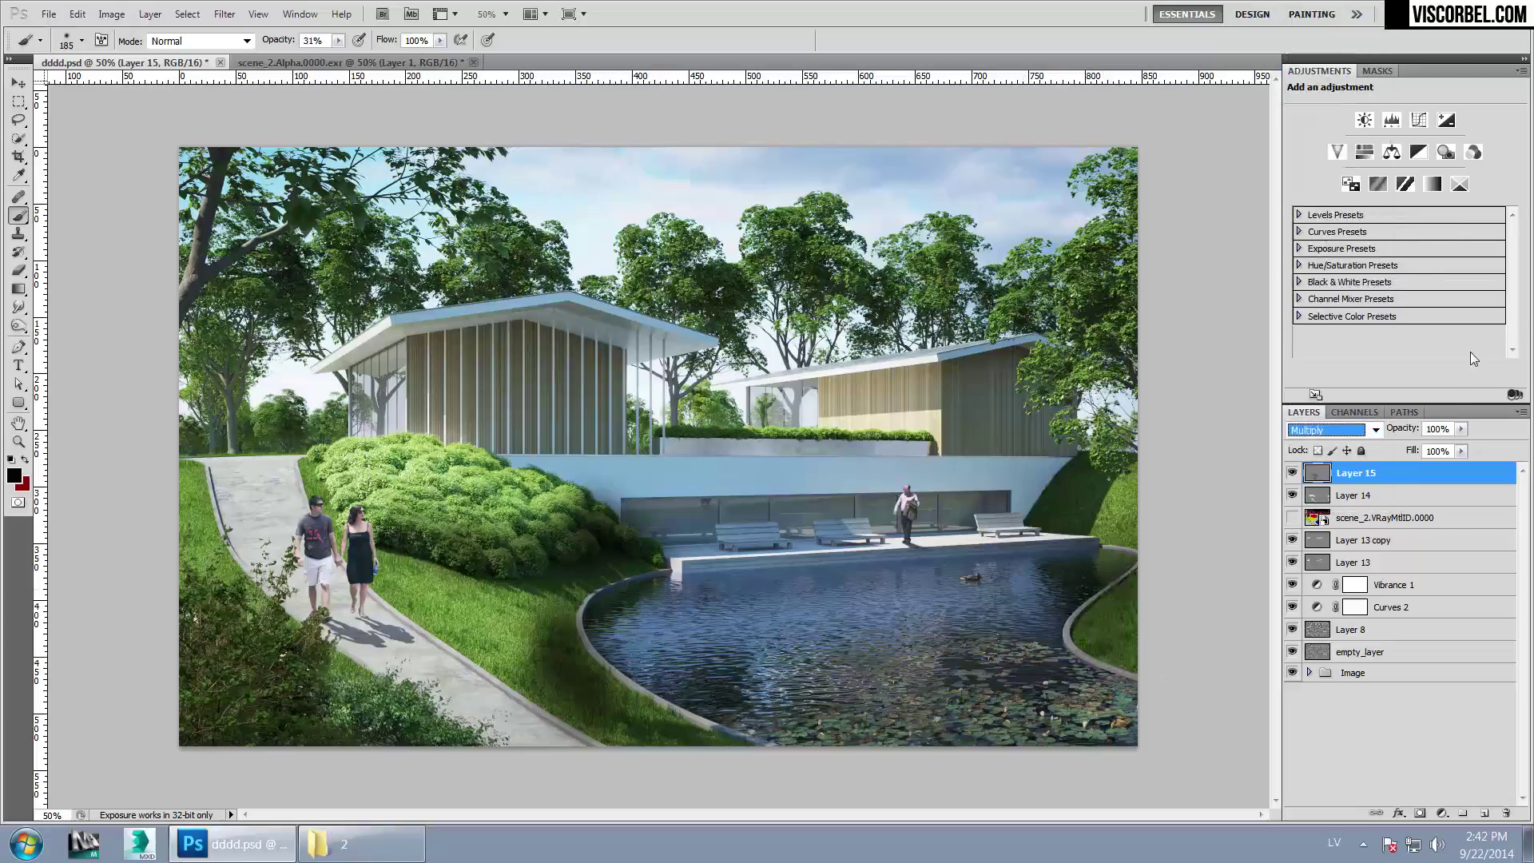
click(1461, 429)
drag(1410, 446, 1403, 446)
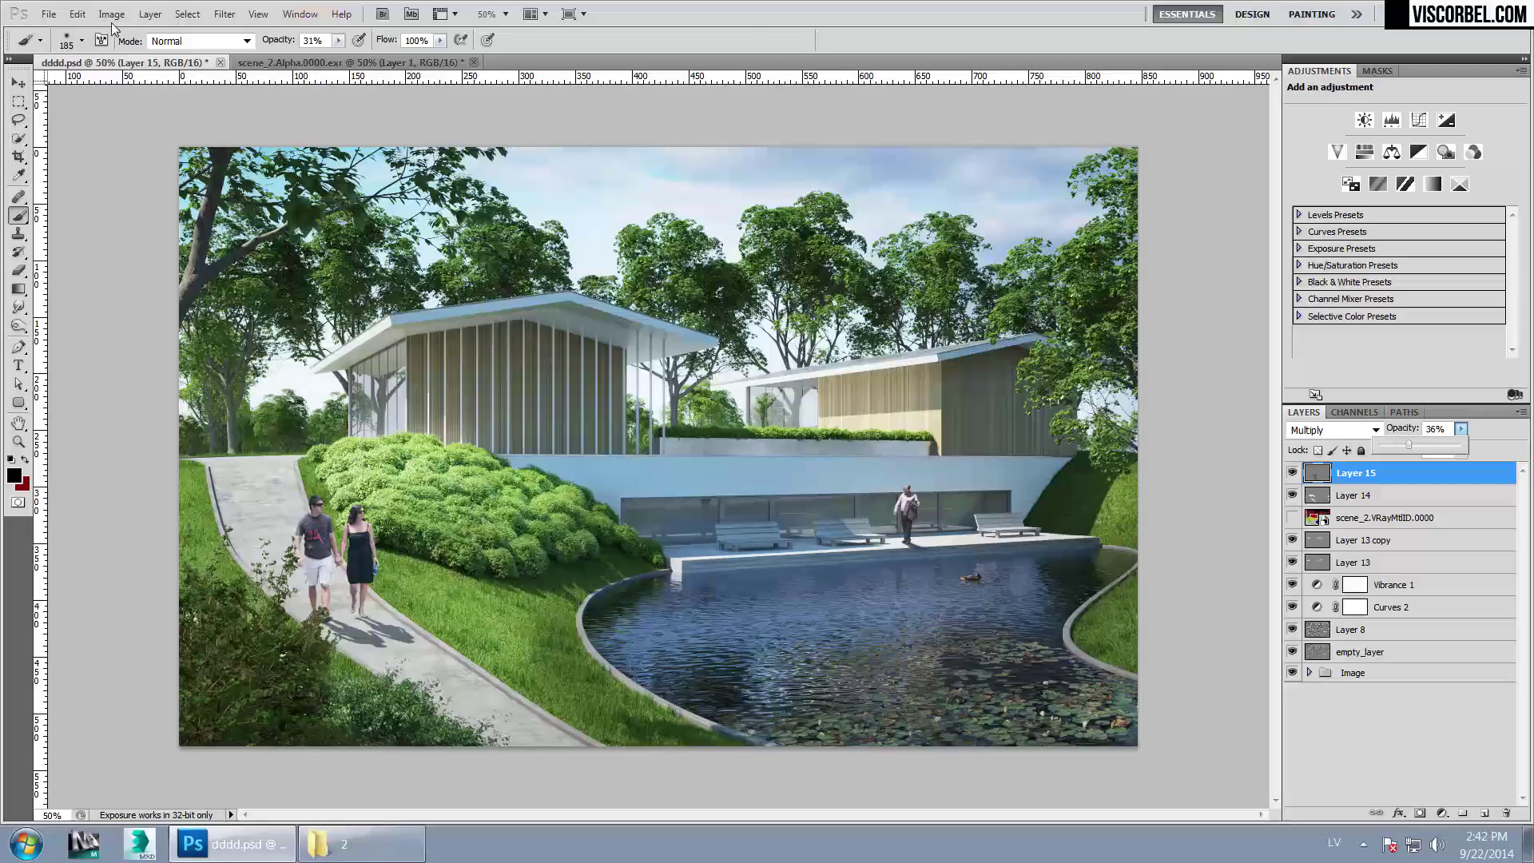
Paste a merged copy of the whole image as a new top layer and fully desaturate it with Hue/Saturation
key(ctrl+alt+shift+e)
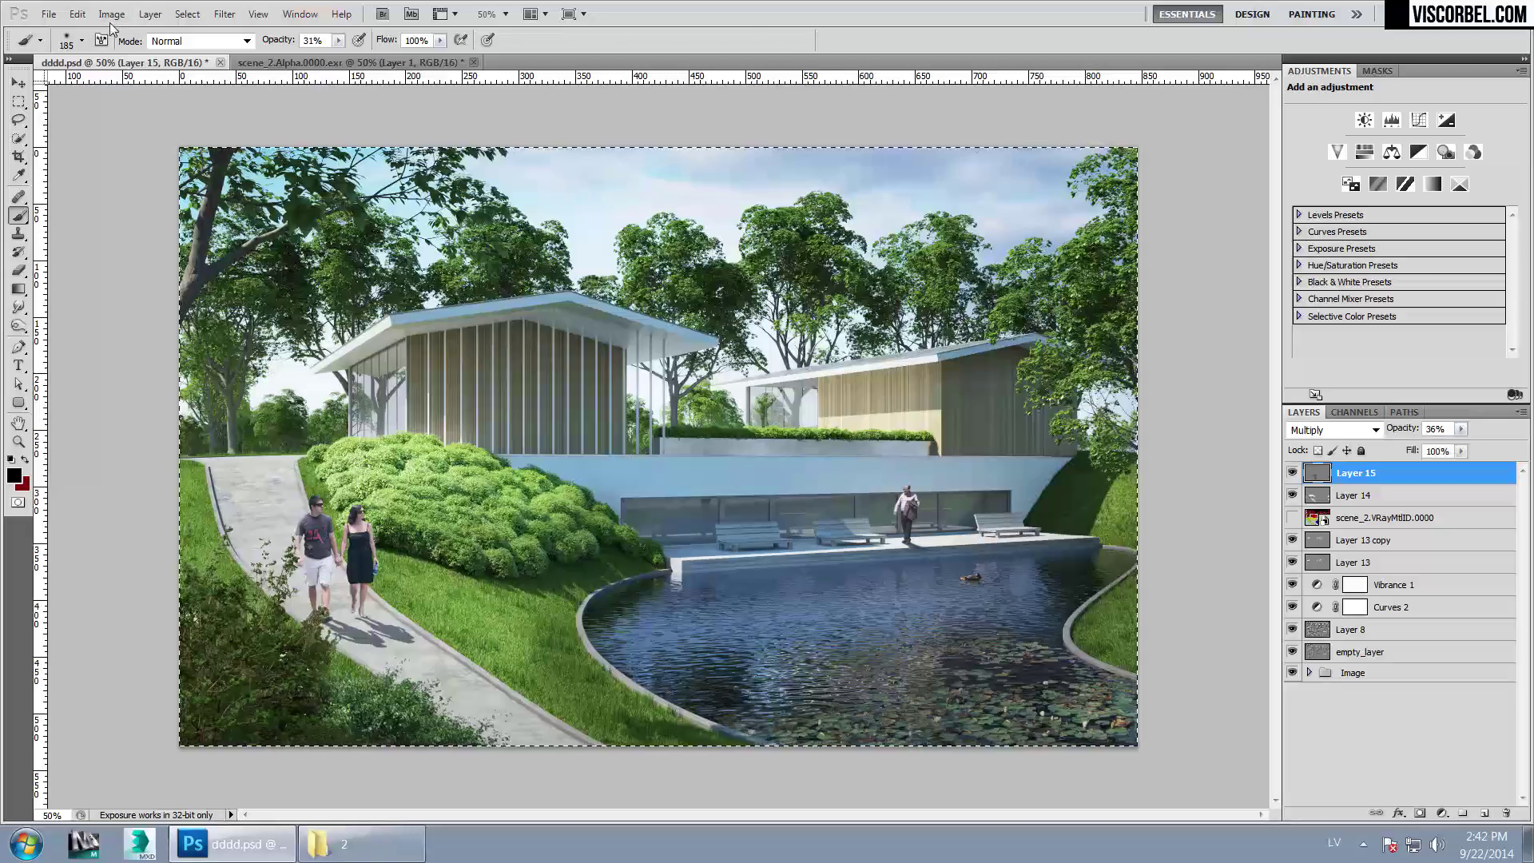
key(ctrl+u)
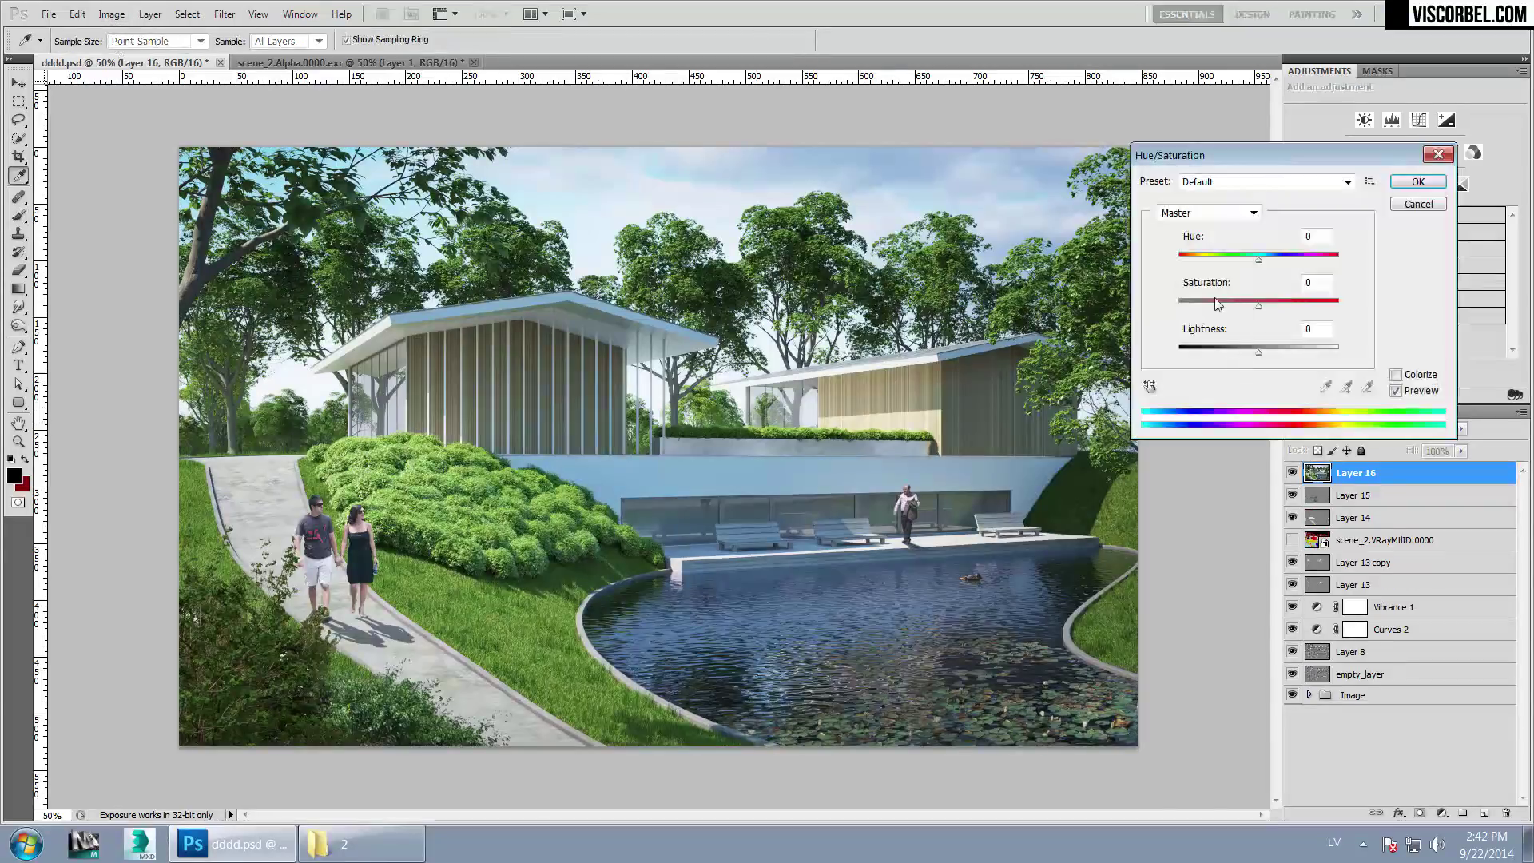
drag(1258, 304, 1179, 305)
click(1418, 182)
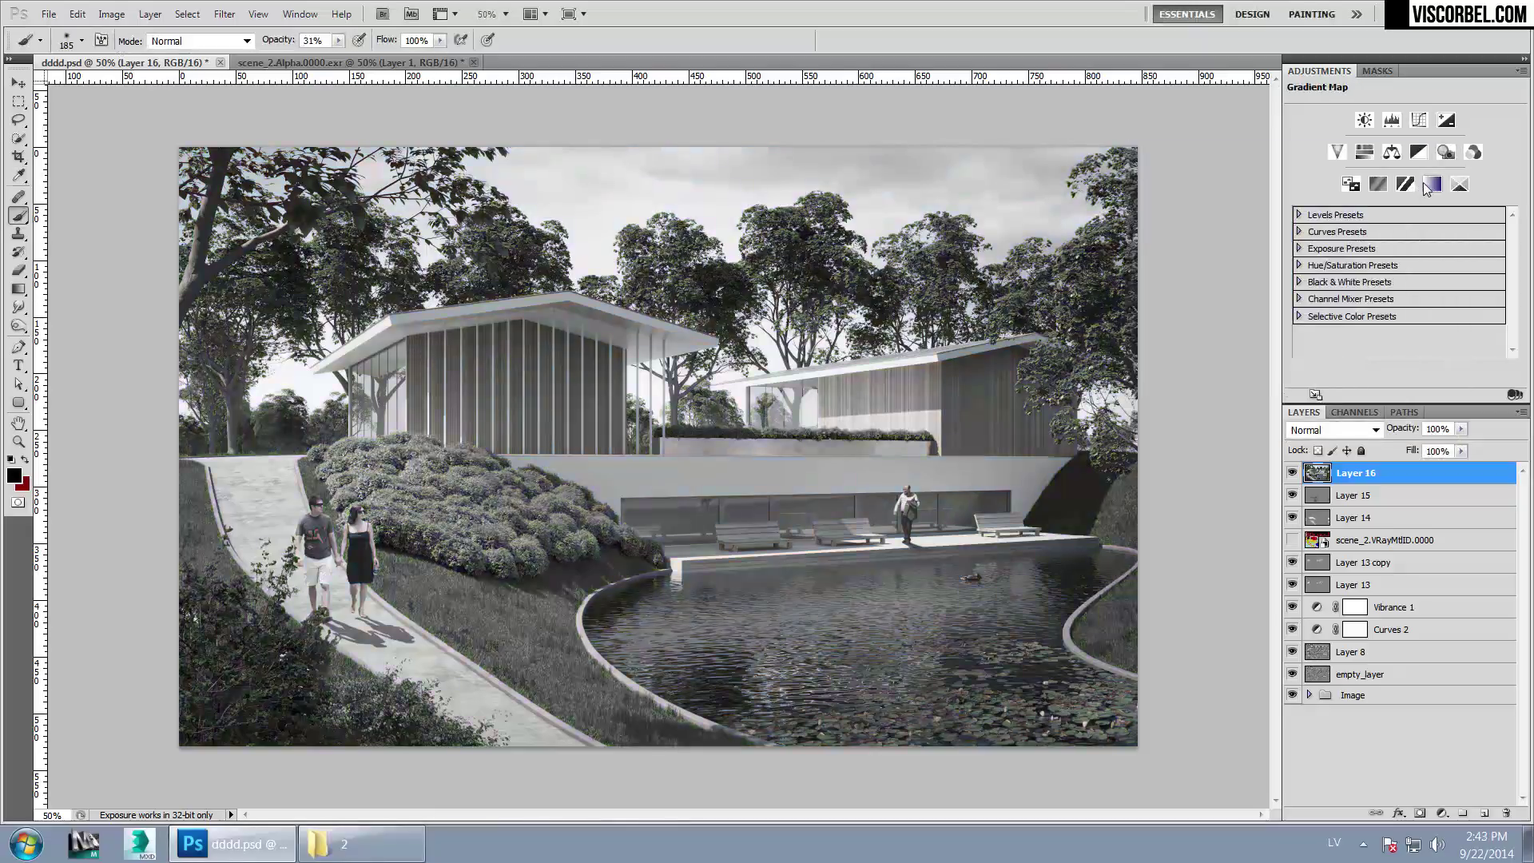
Hide the greyscale copy, add a layer mask to the shadow layer (Layer 15) and paste the greyscale image into it
ctrl+click(1317, 473)
click(1292, 473)
click(1356, 496)
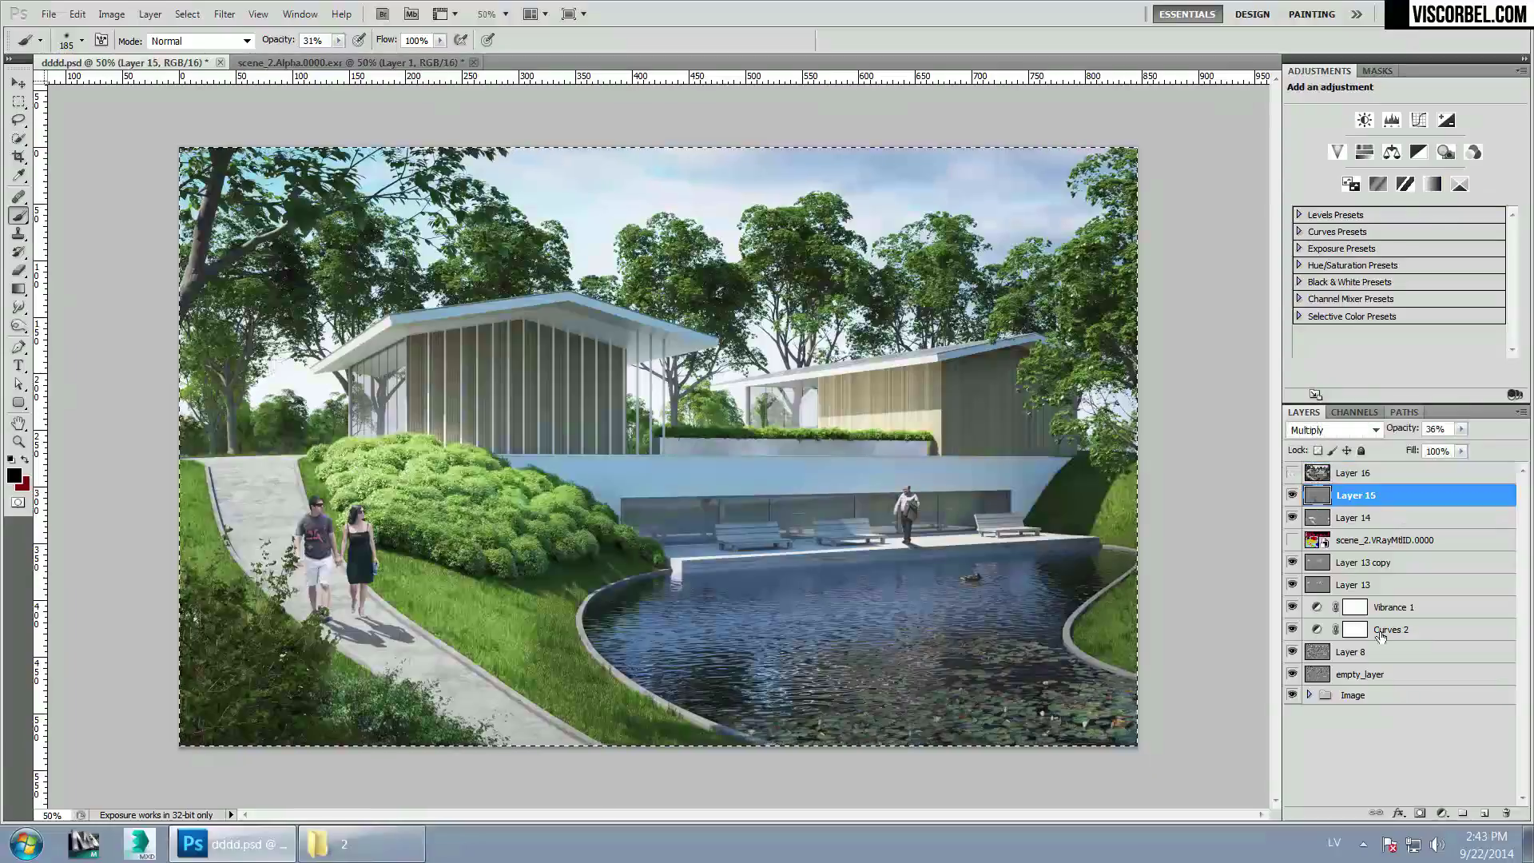
click(1421, 812)
alt+click(1356, 497)
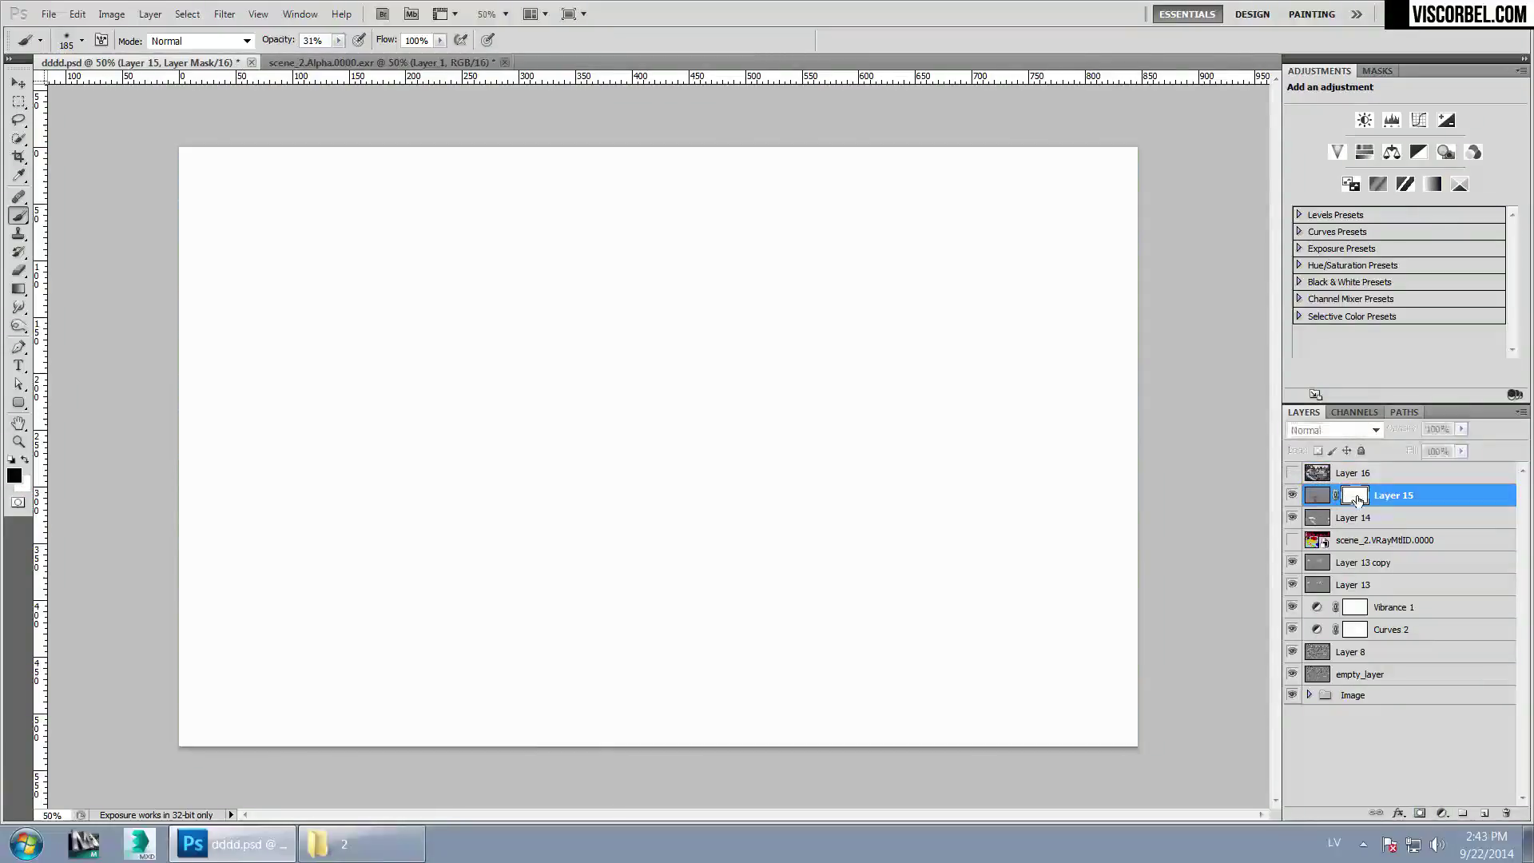
key(ctrl+v)
click(1292, 496)
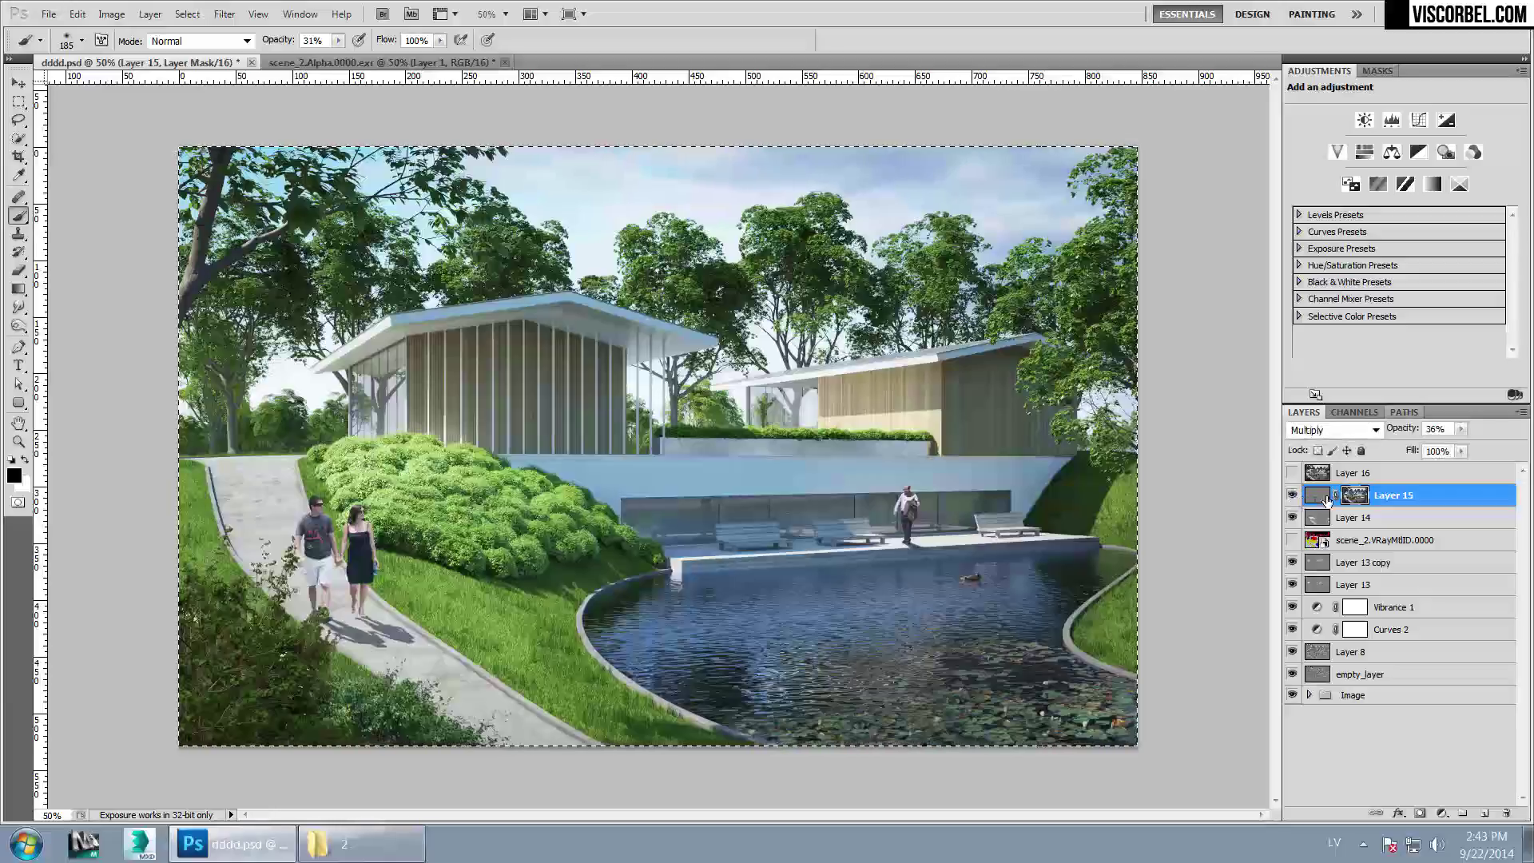
Invert the Layer 15 mask and brighten its light tones with a Curves point at input 170, output 214
key(ctrl+plus)
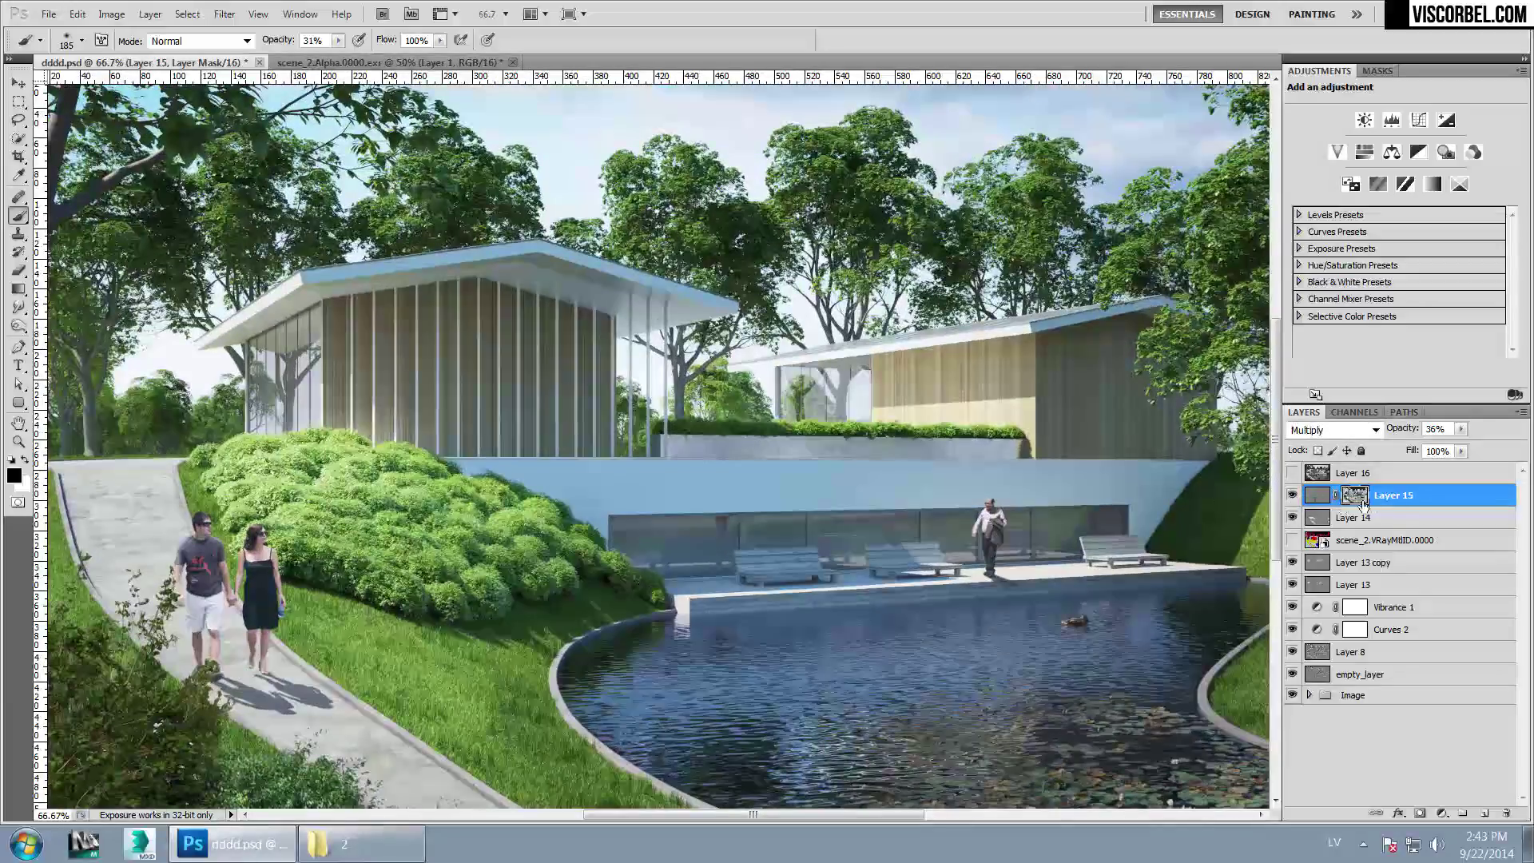
alt+click(1349, 501)
drag(680, 588, 716, 516)
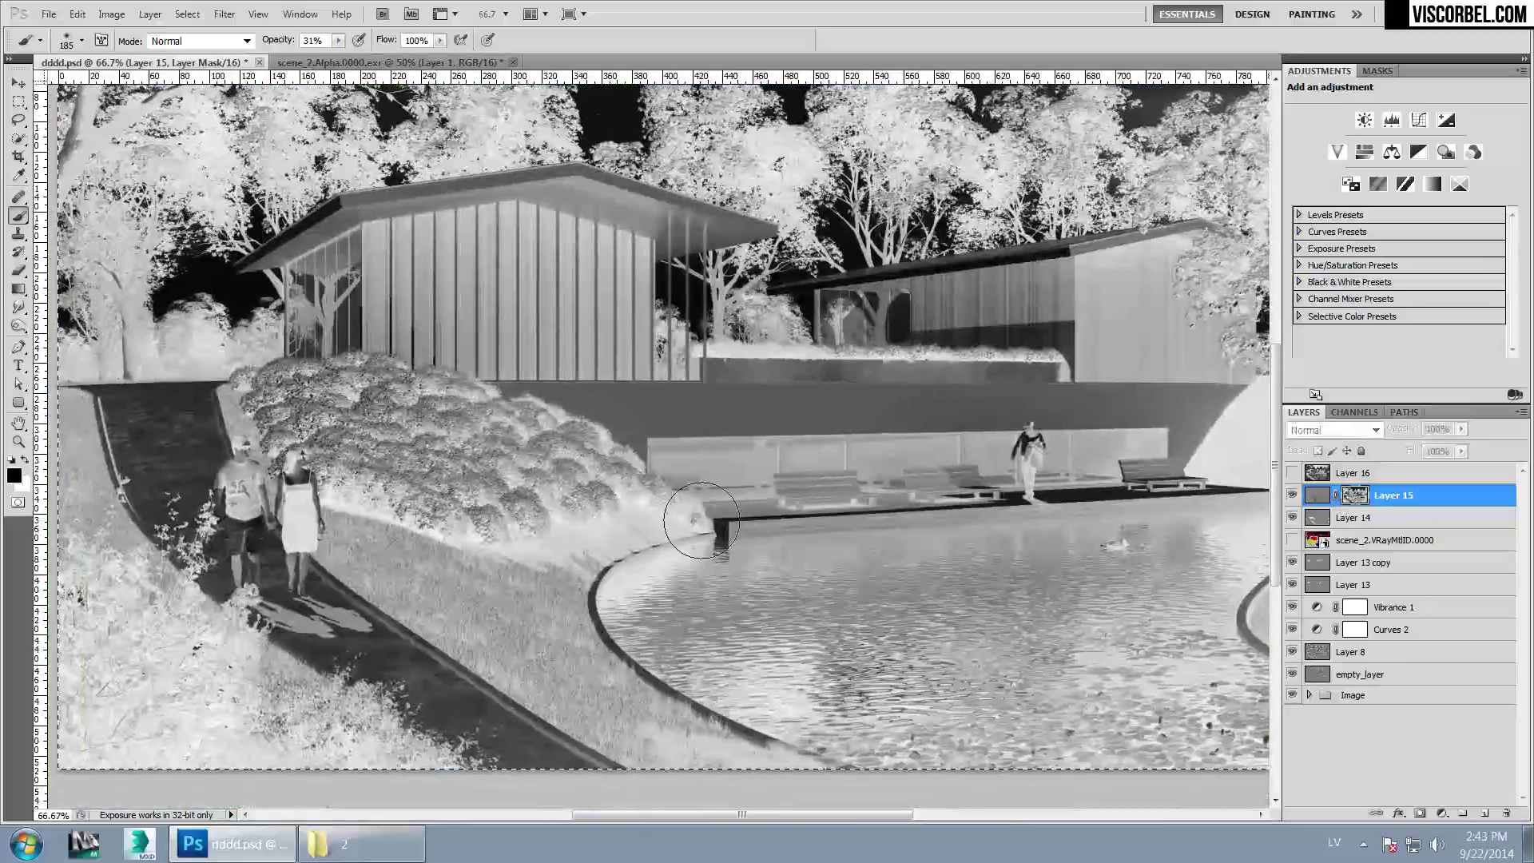
click(111, 14)
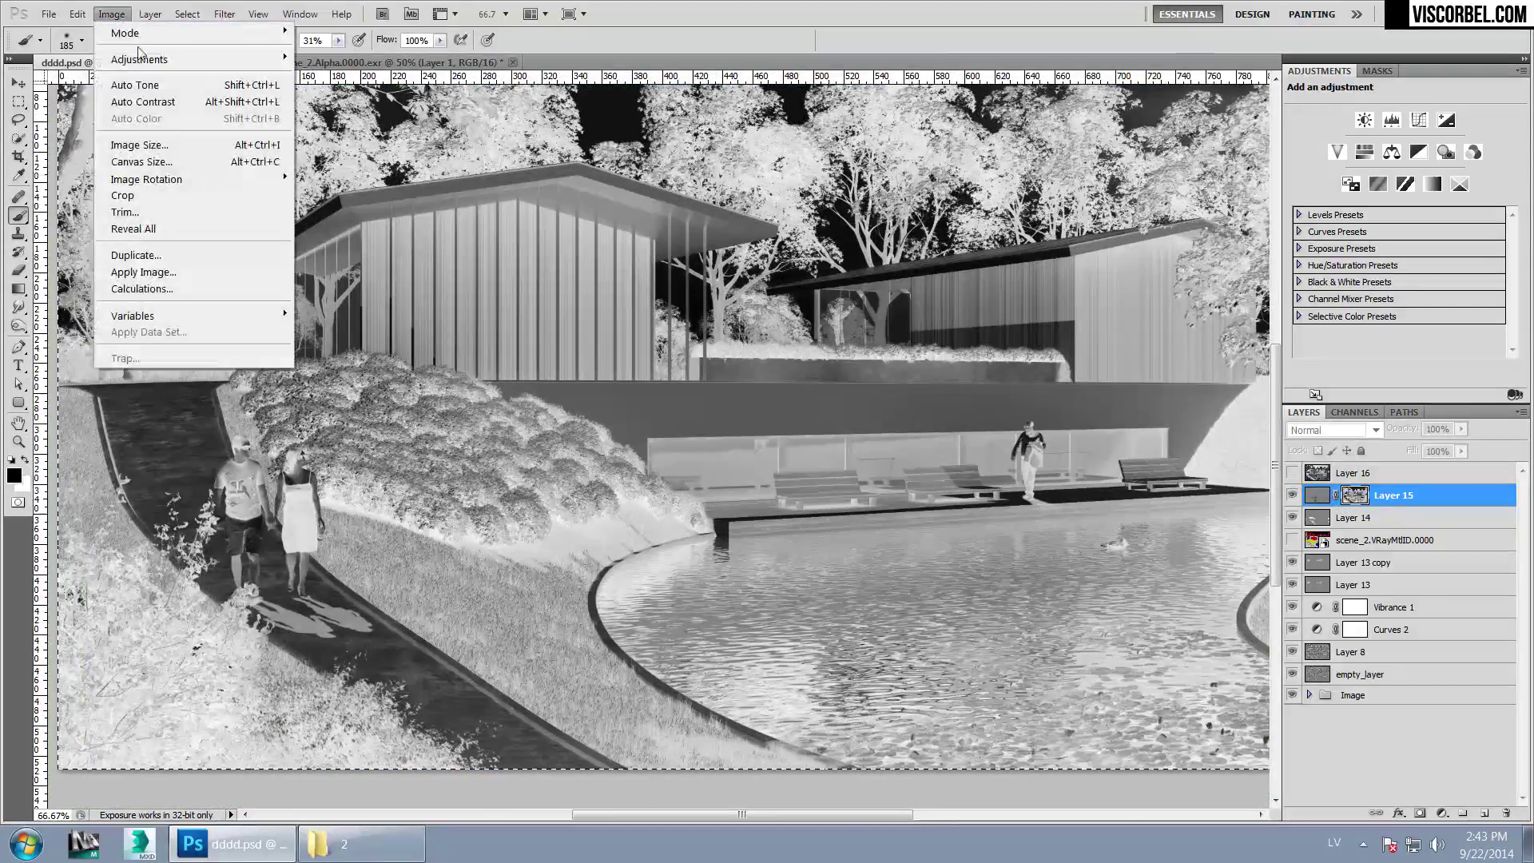
mouse_move(139, 59)
click(324, 91)
drag(688, 405, 672, 390)
drag(607, 232, 1039, 252)
drag(1176, 358, 1161, 352)
click(1225, 321)
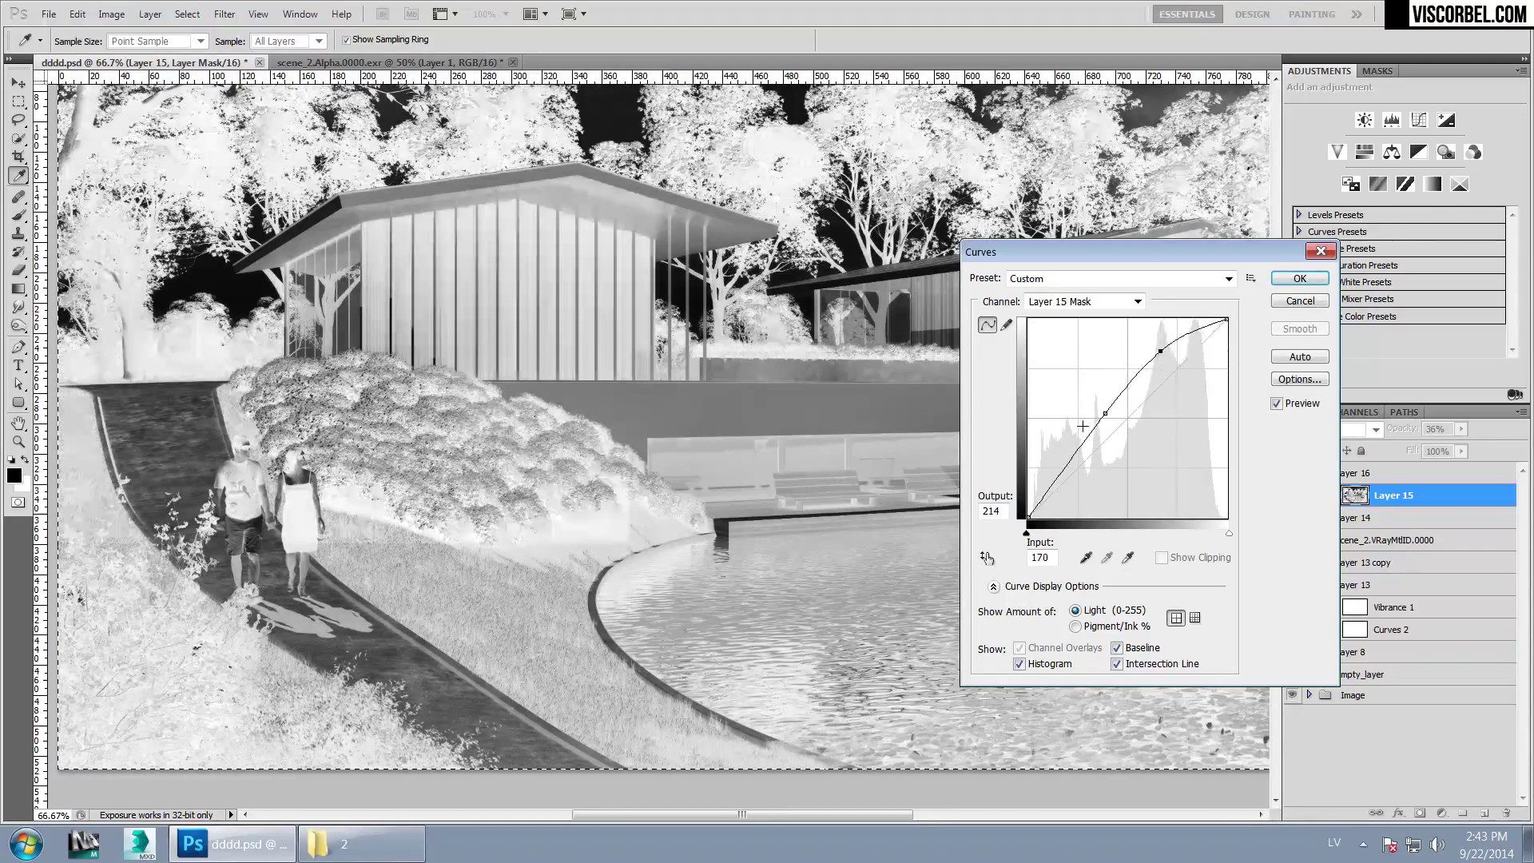
Deepen the mask's dark tones in Curves with the black point at input 49 and points at 91 to 60 and 124 to 124
drag(1073, 449, 1081, 460)
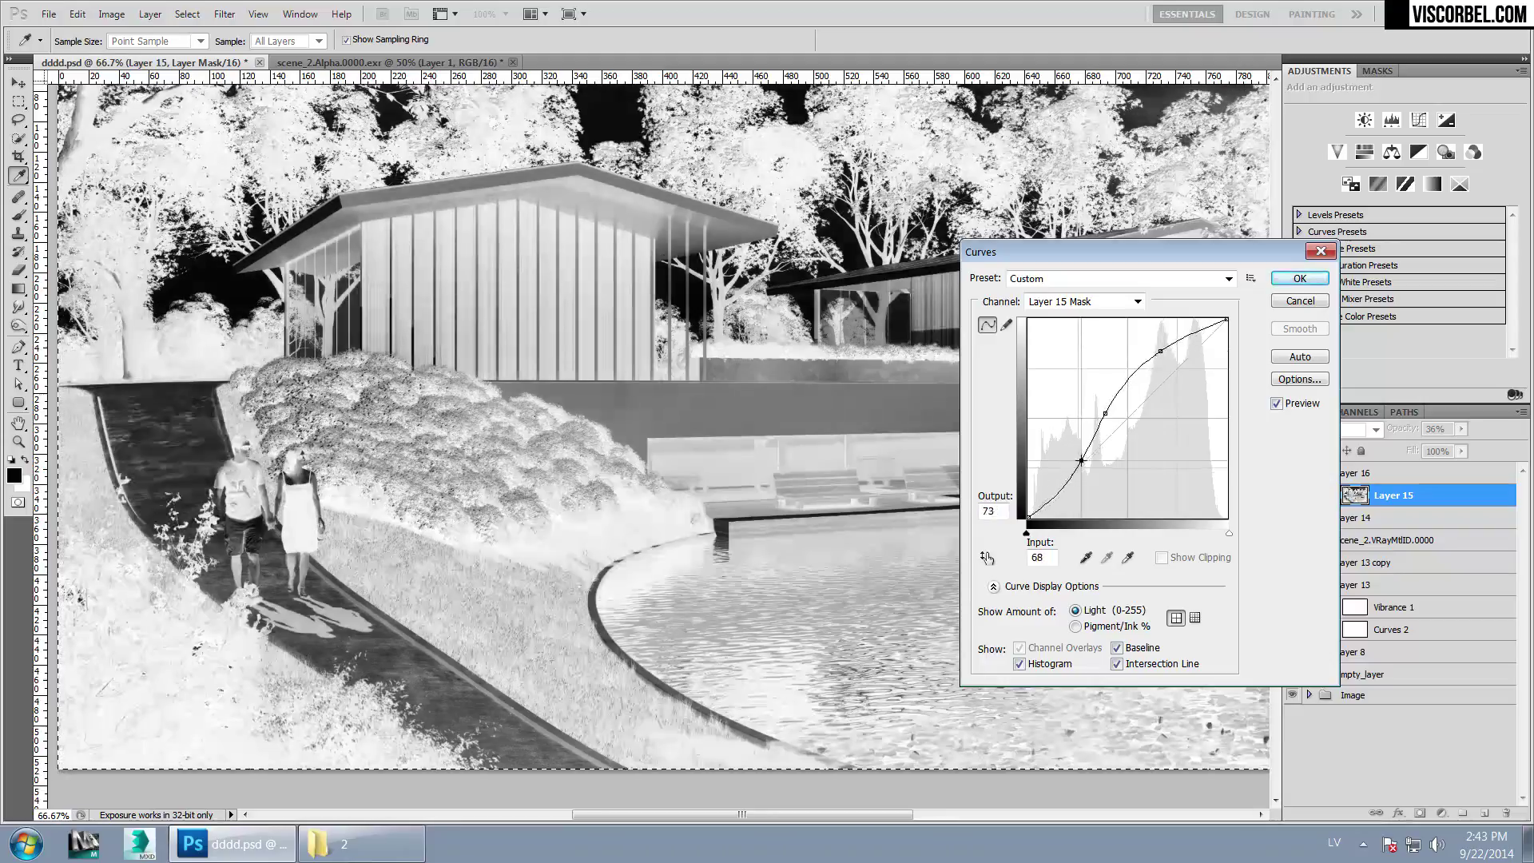
drag(1027, 517, 1067, 517)
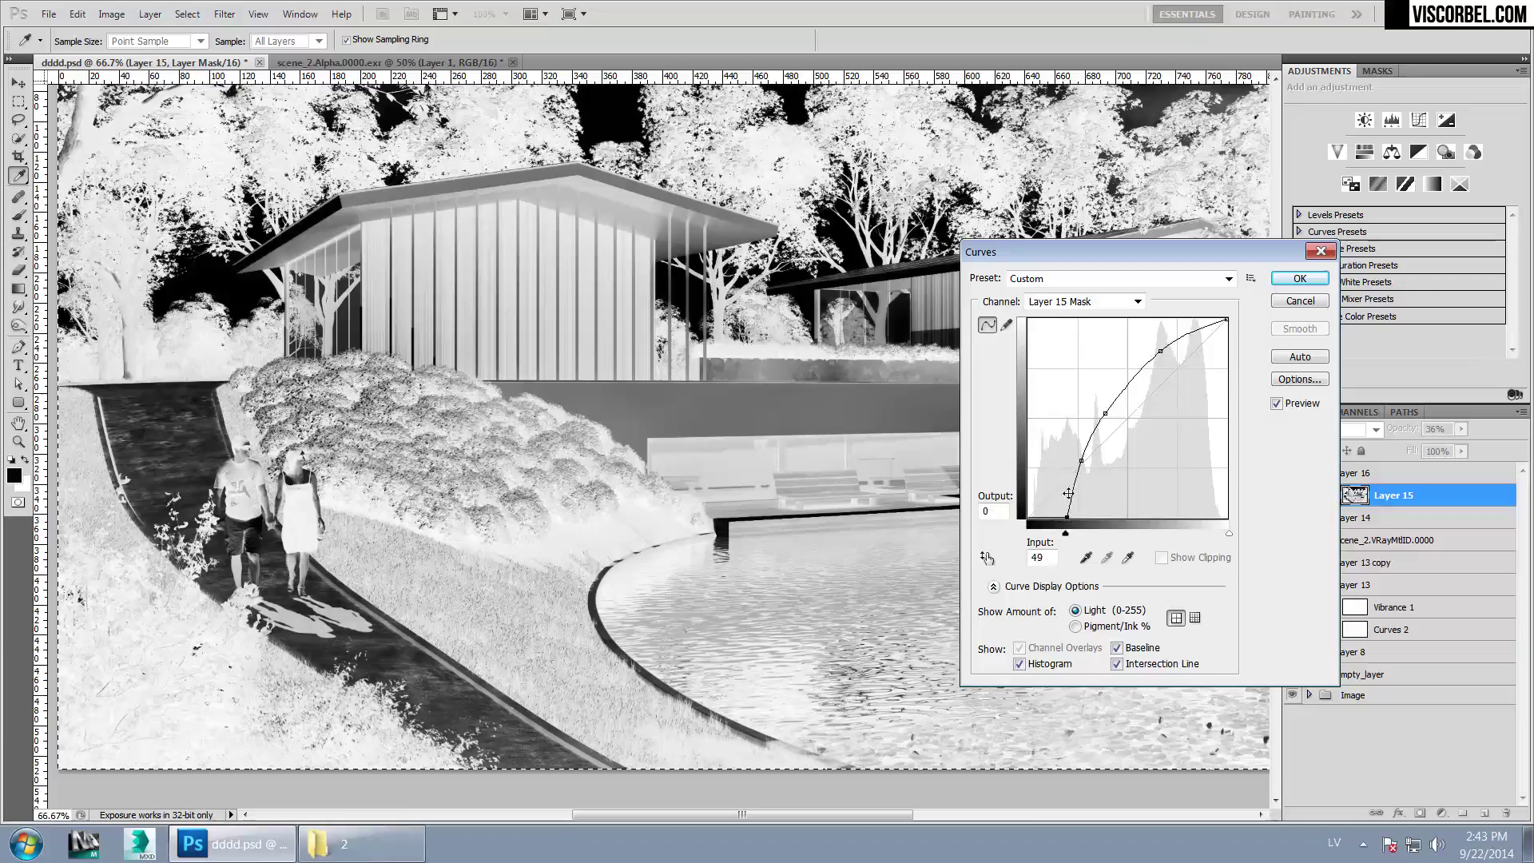
mouse_move(1081, 460)
mouse_down()
mouse_move(1121, 421)
mouse_move(1099, 469)
mouse_up()
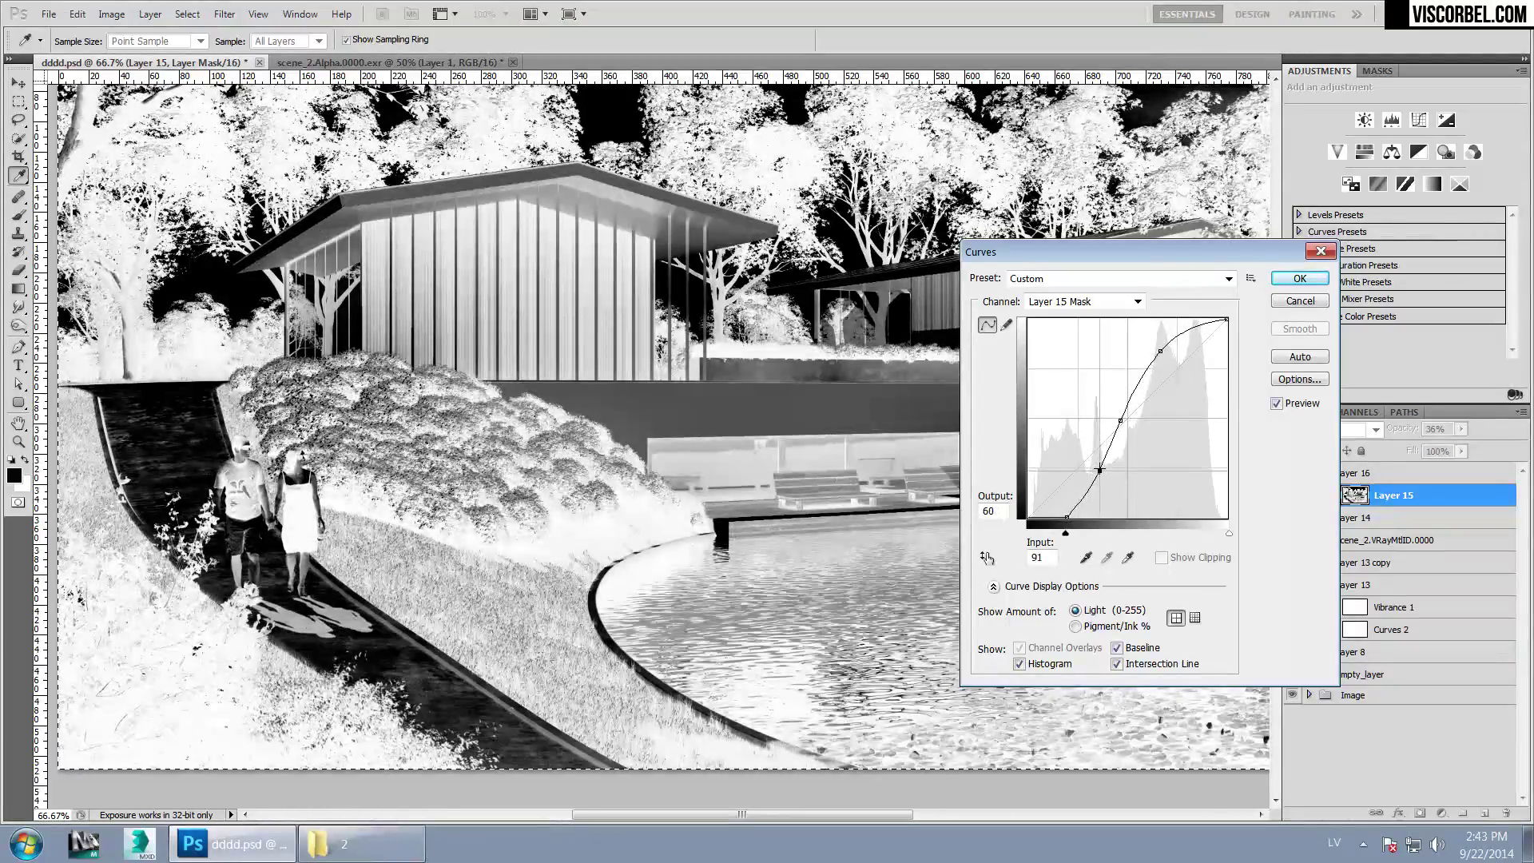
drag(1120, 421, 1125, 420)
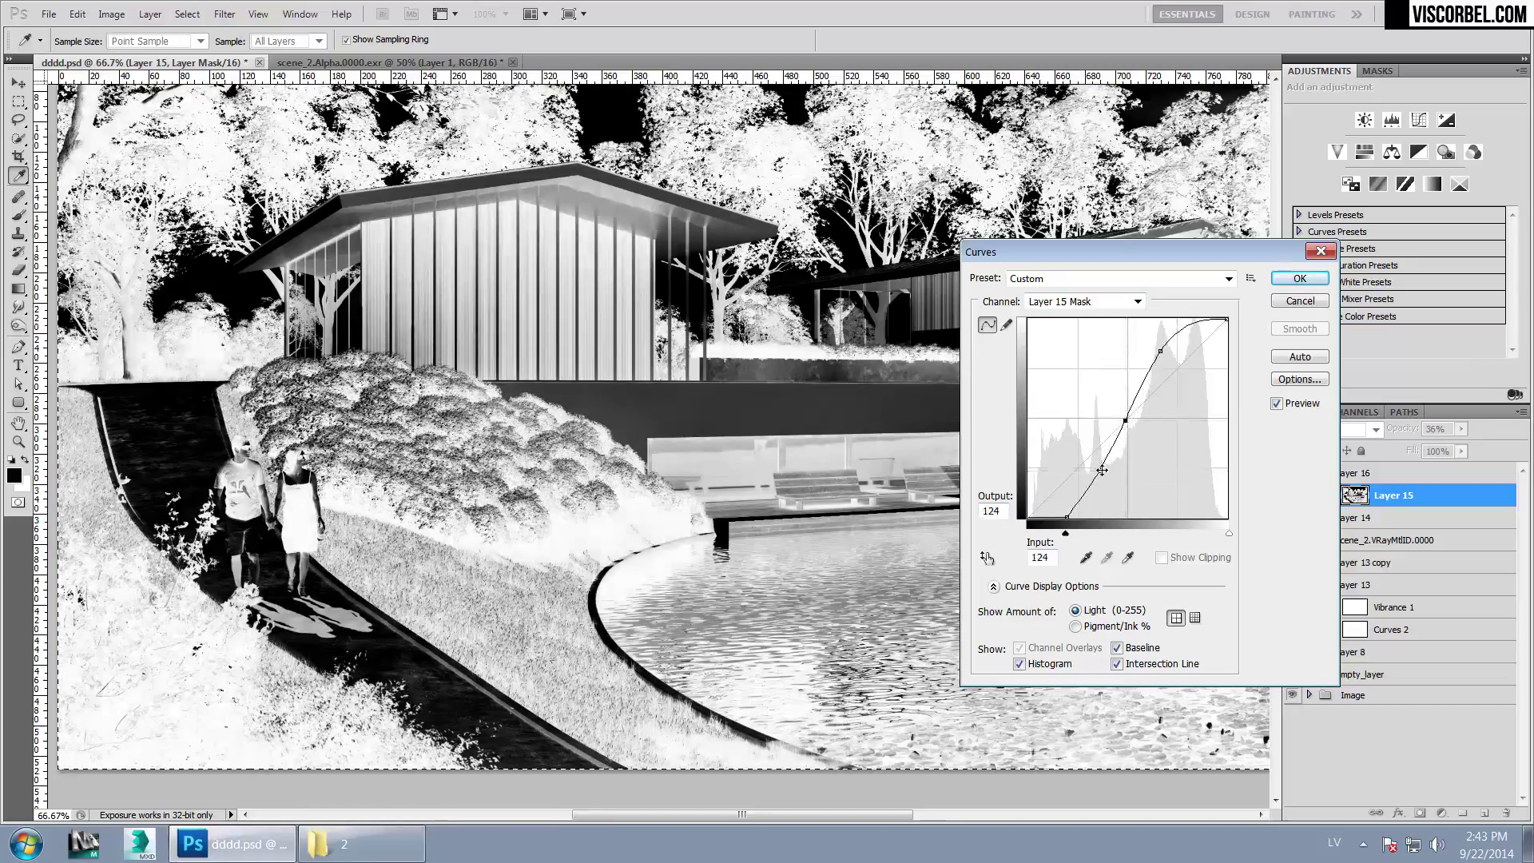
click(1300, 278)
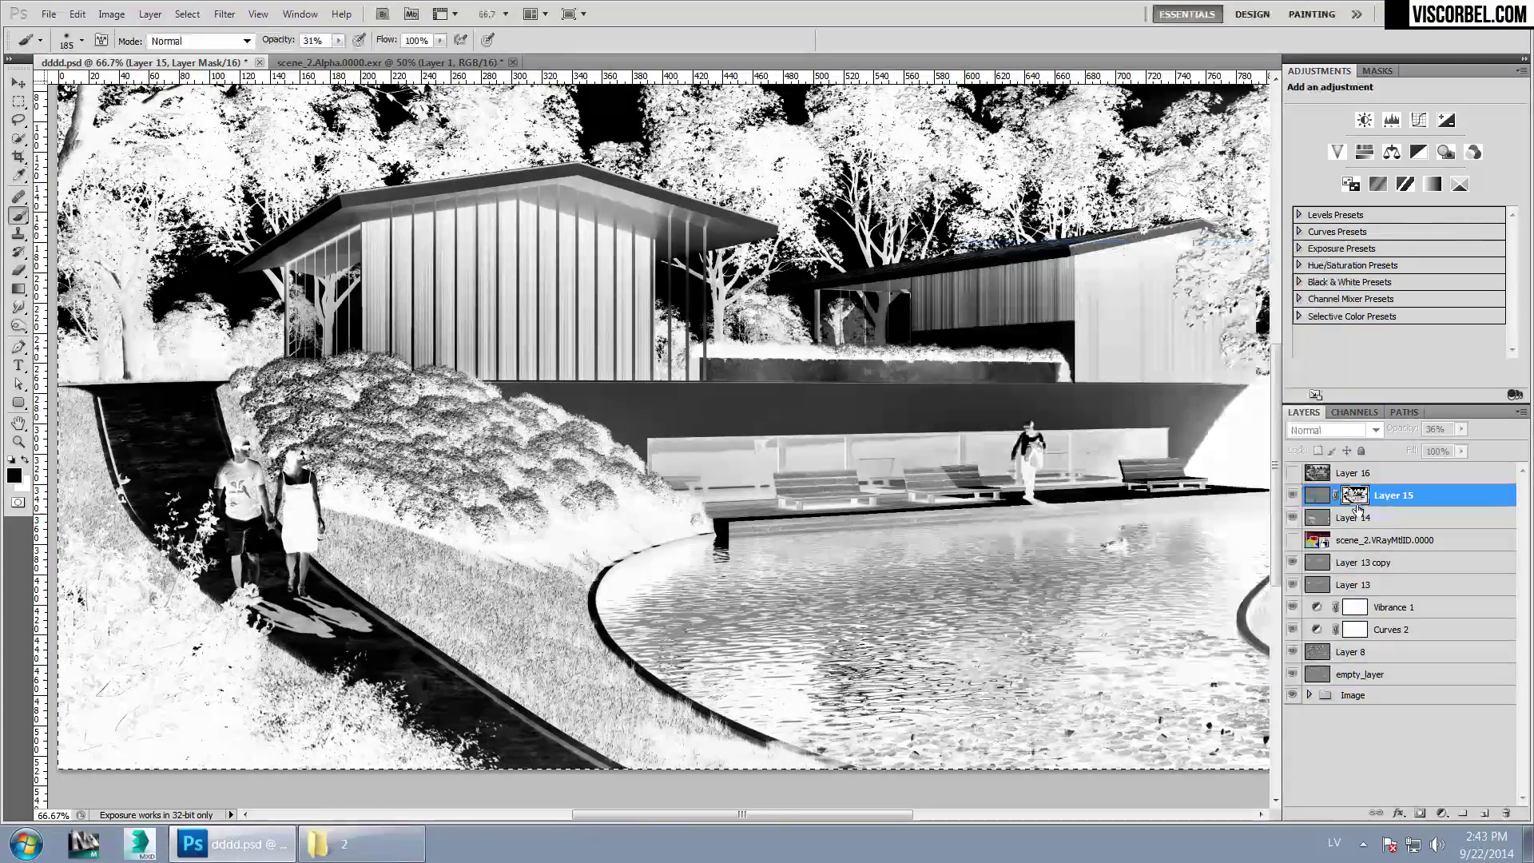
alt+click(1355, 496)
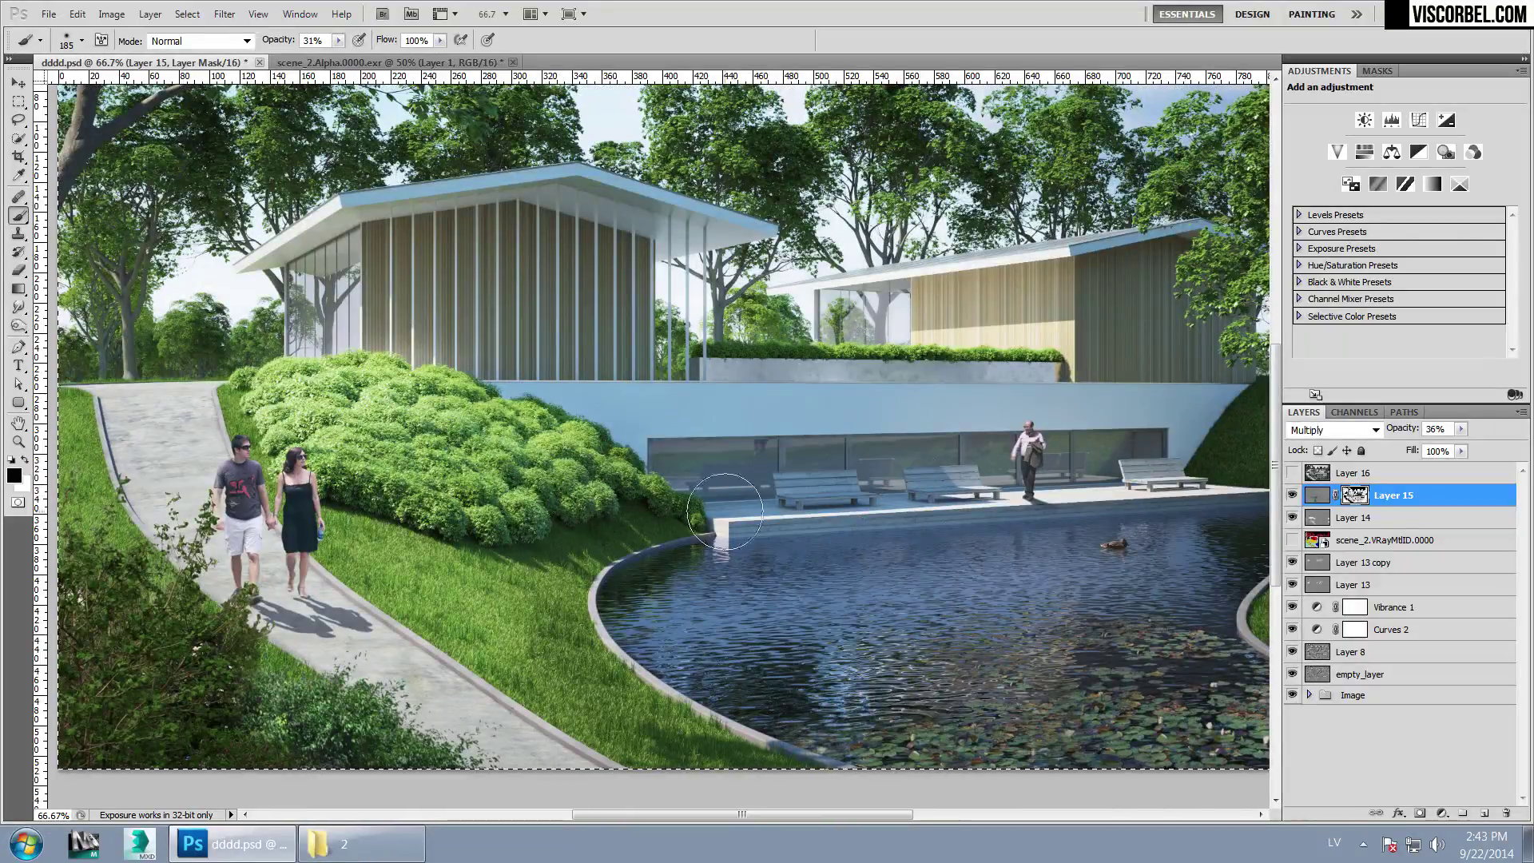
Set Layer 15's opacity to 100% and paint black shadows over the large shrub mass
click(1320, 497)
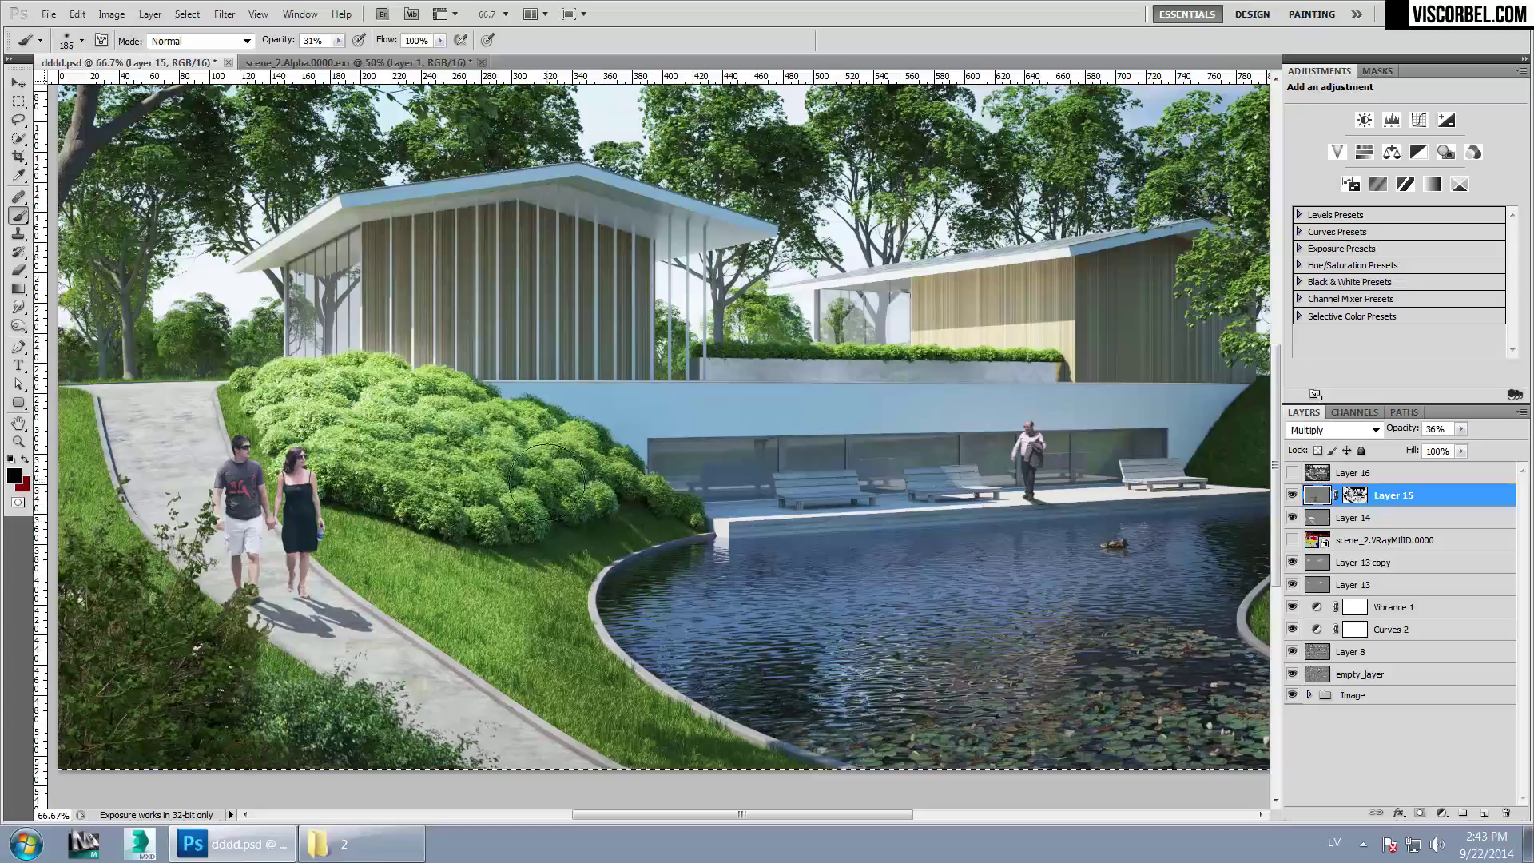
click(1454, 431)
text(100)
key(Return)
mouse_move(357, 489)
mouse_down()
mouse_move(512, 472)
mouse_move(552, 423)
mouse_move(375, 416)
mouse_move(392, 375)
mouse_move(280, 426)
mouse_move(480, 395)
mouse_move(543, 423)
mouse_up()
mouse_move(684, 499)
mouse_down()
mouse_move(511, 400)
mouse_move(291, 386)
mouse_move(303, 388)
mouse_up()
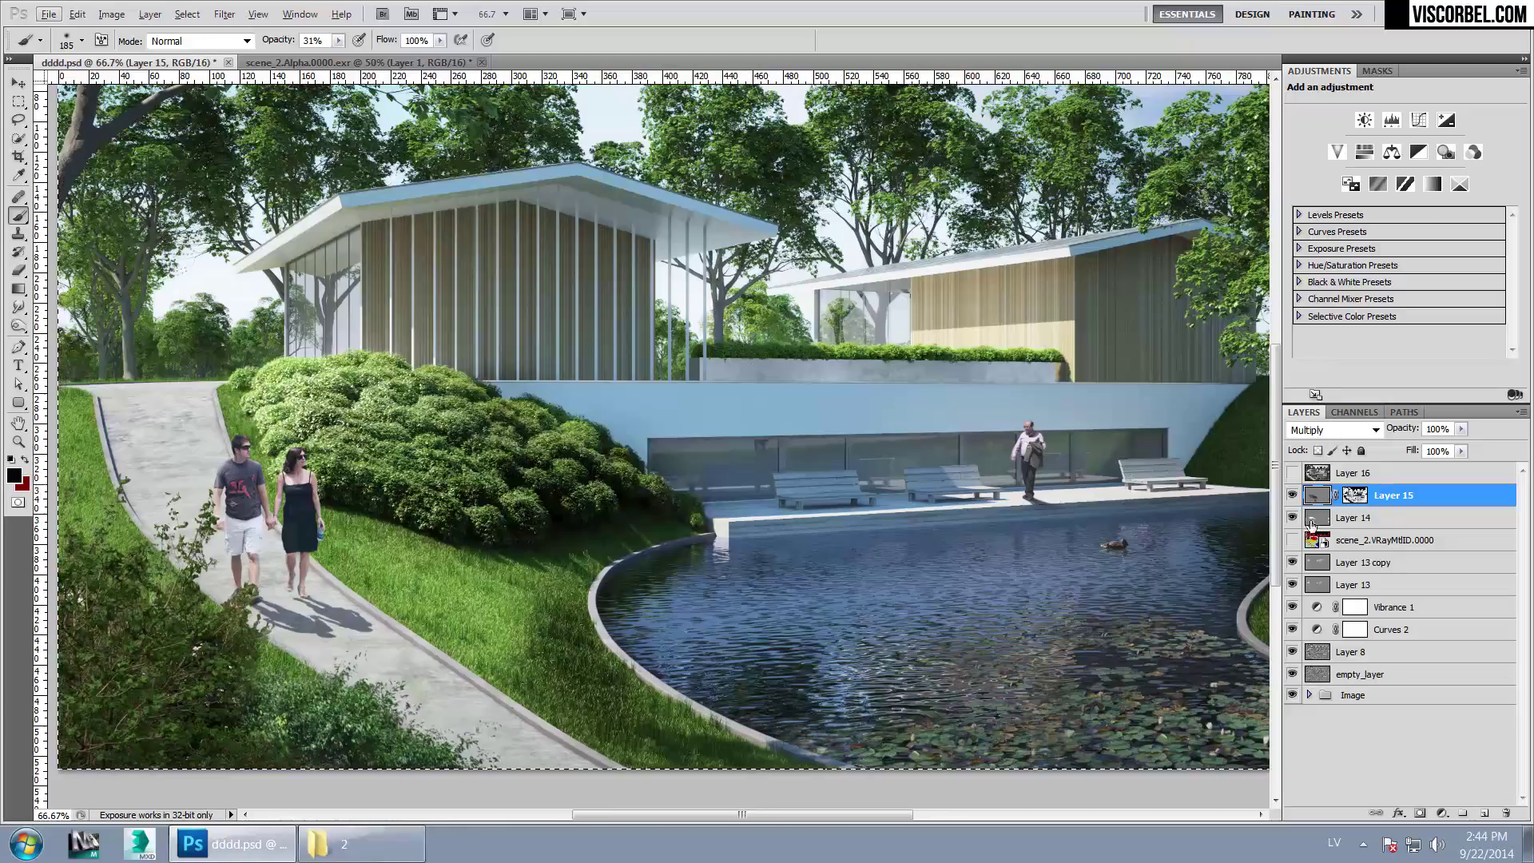
Hide Layer 15, add a layer mask to the highlight layer (Layer 14) and paste the greyscale image into it
click(1292, 497)
click(1352, 519)
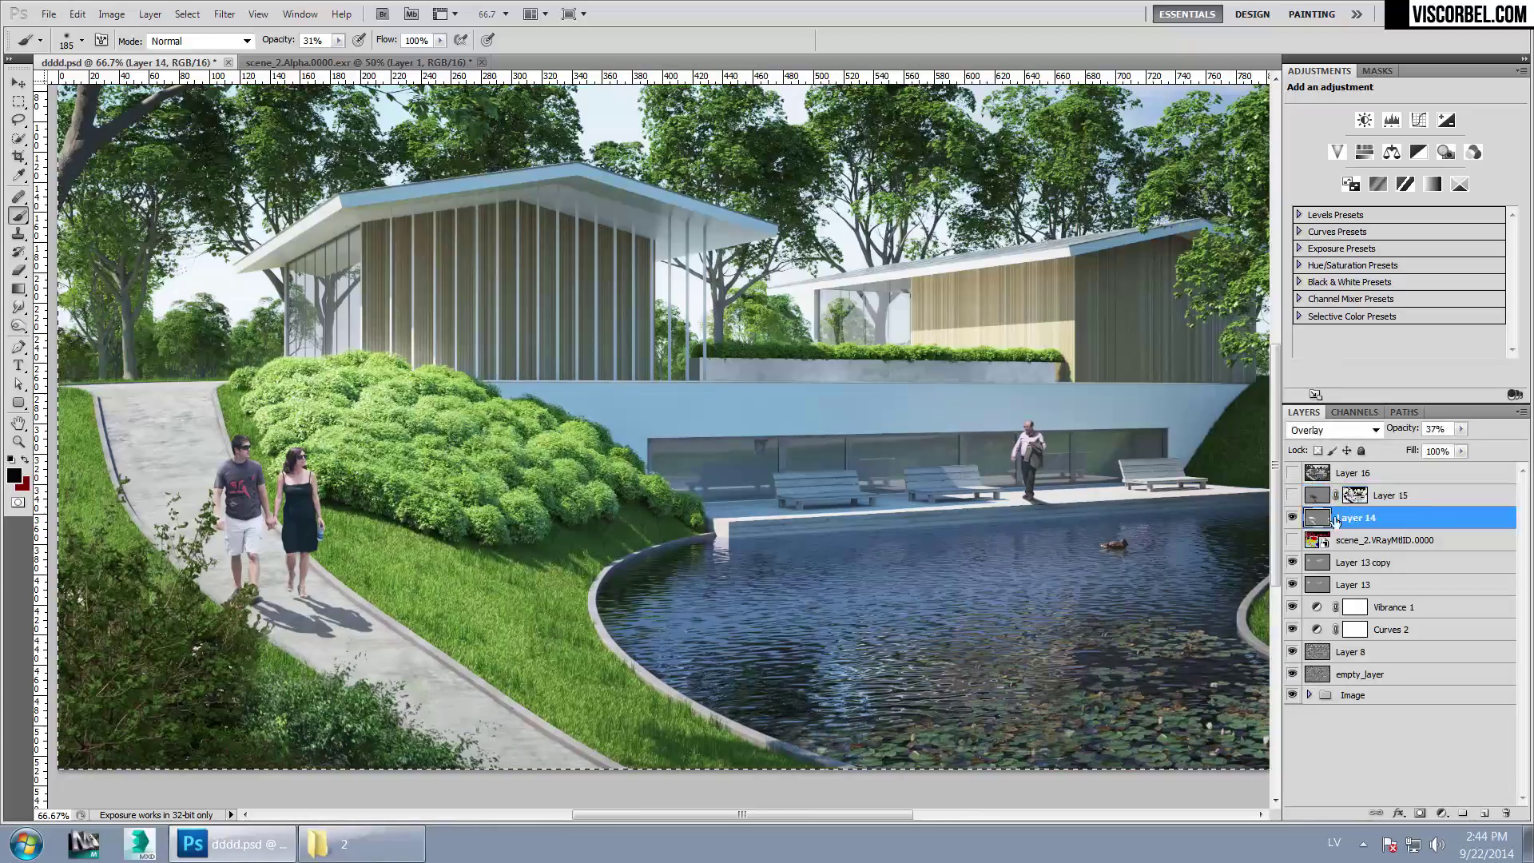
click(1354, 496)
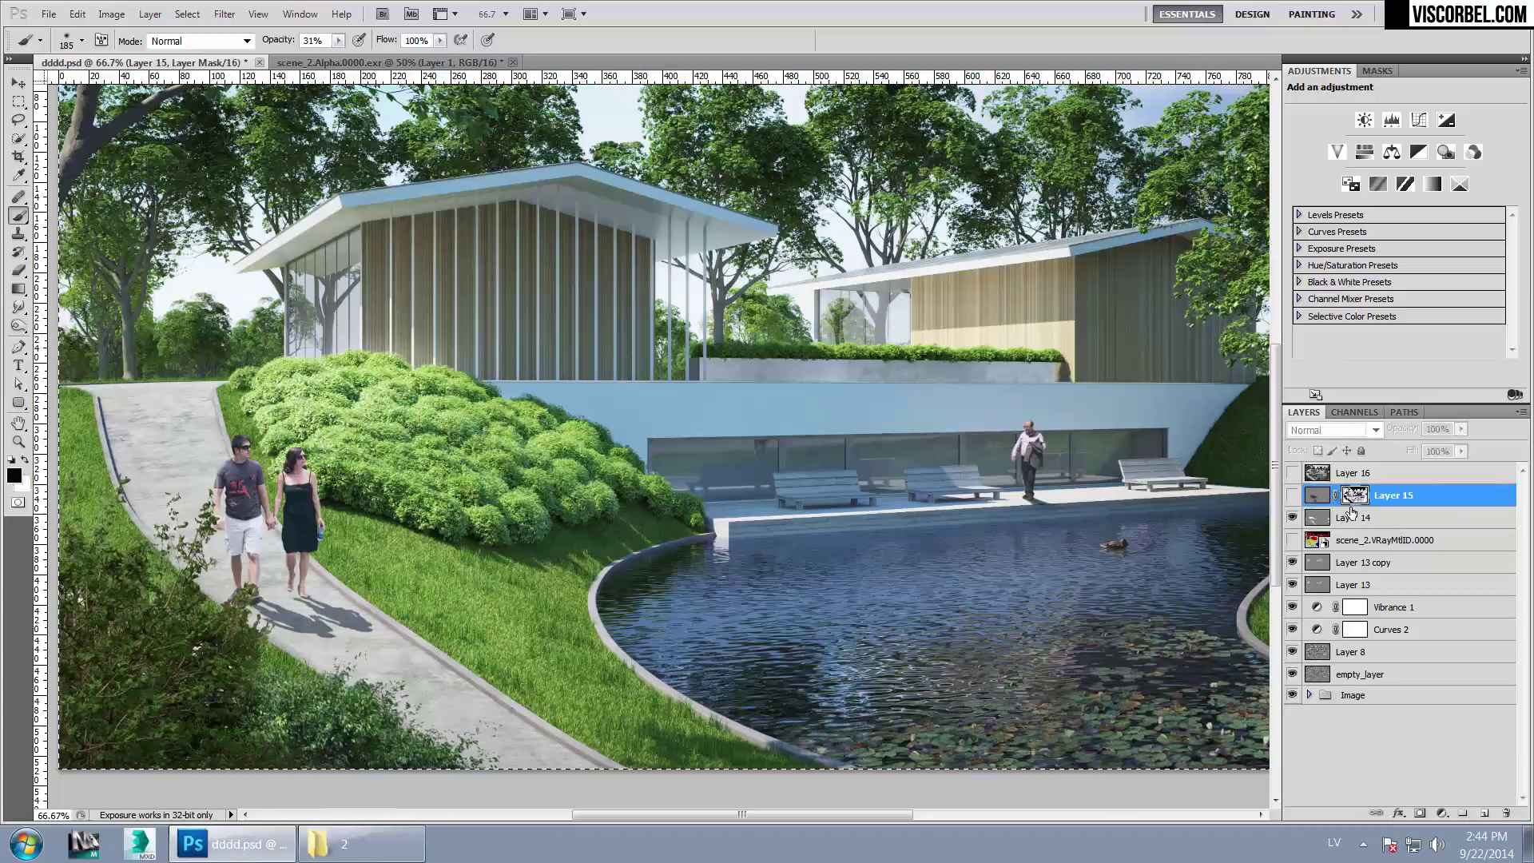
click(1347, 523)
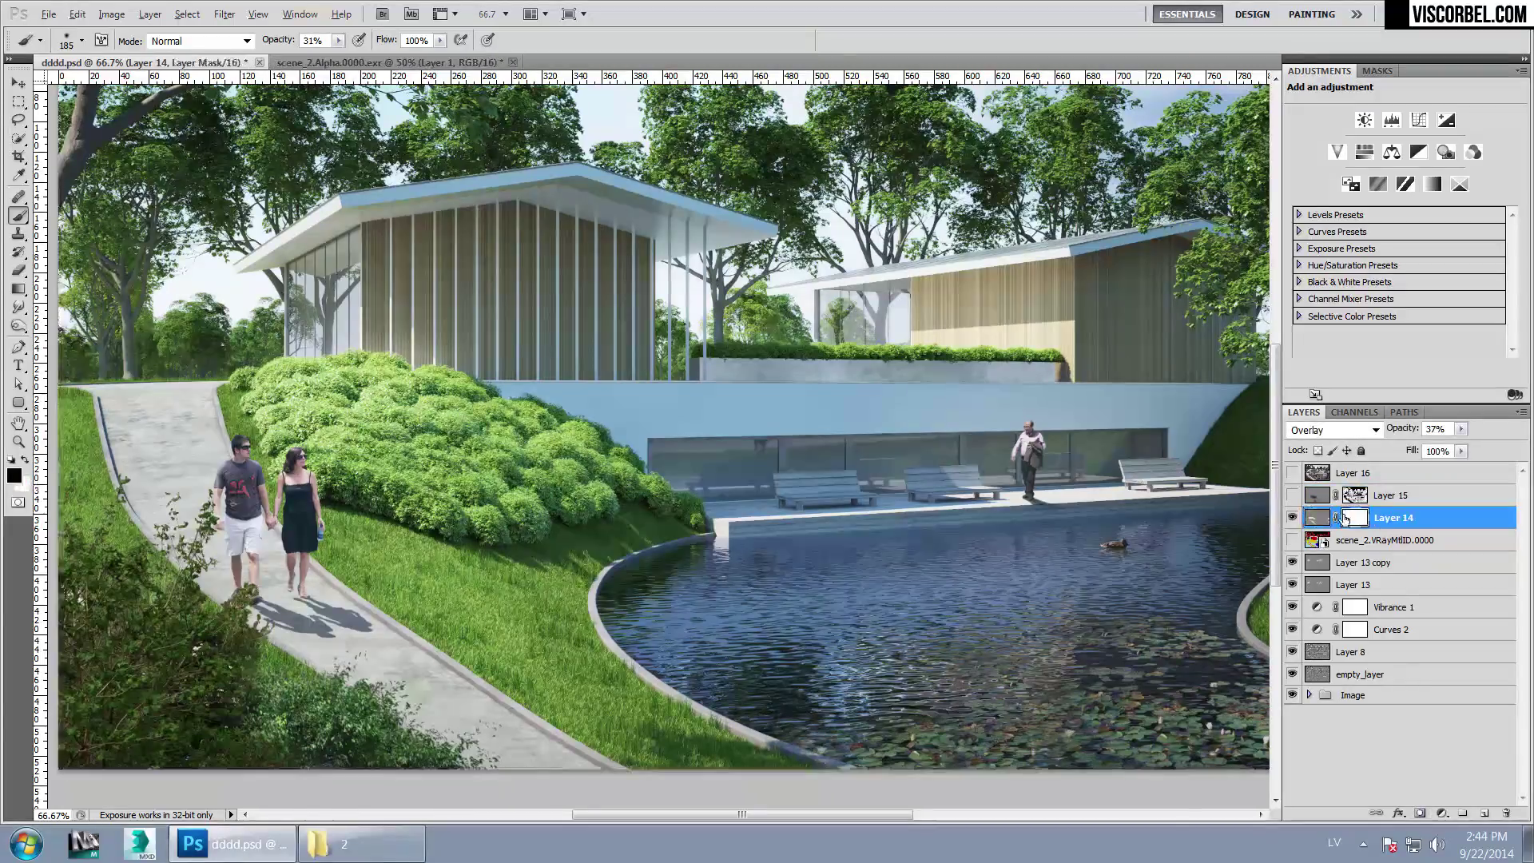
alt+click(1355, 521)
alt+click(1358, 521)
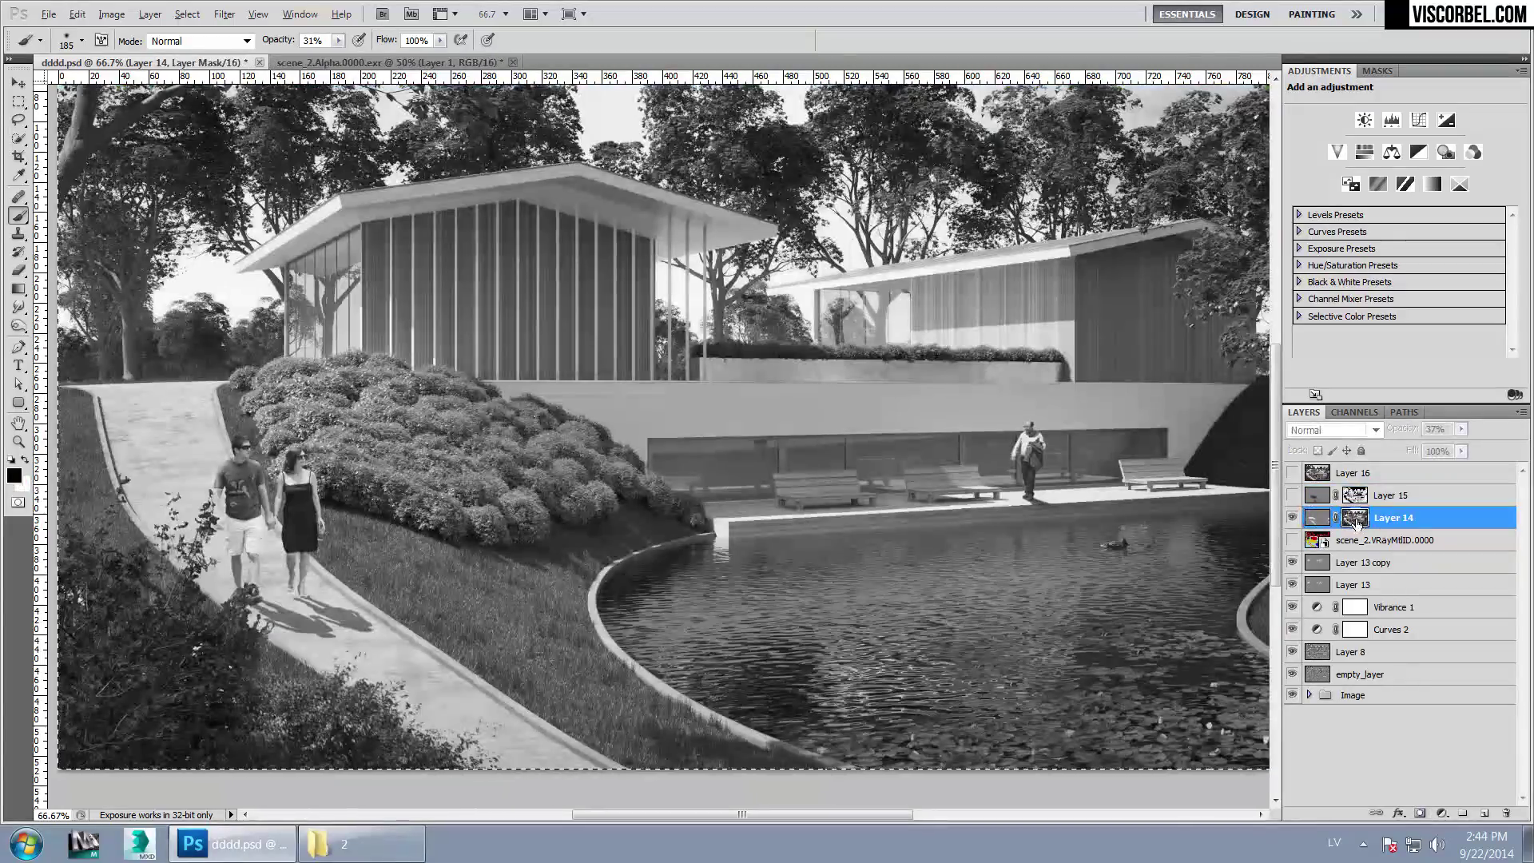
click(1292, 518)
click(1292, 518)
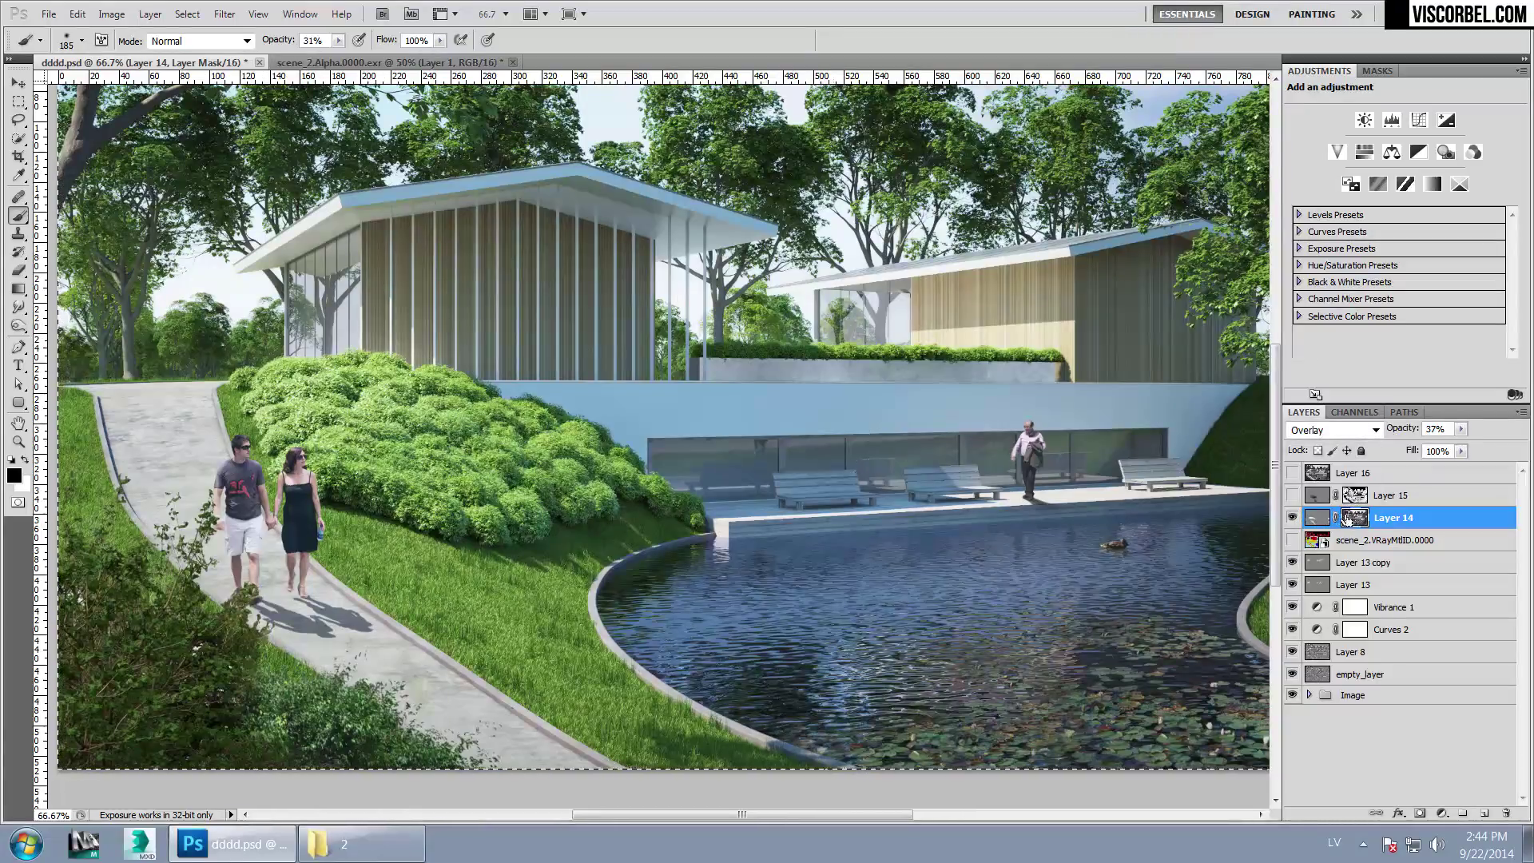
Darken the midtones of the Layer 14 mask slightly with Curves
click(150, 14)
mouse_move(111, 14)
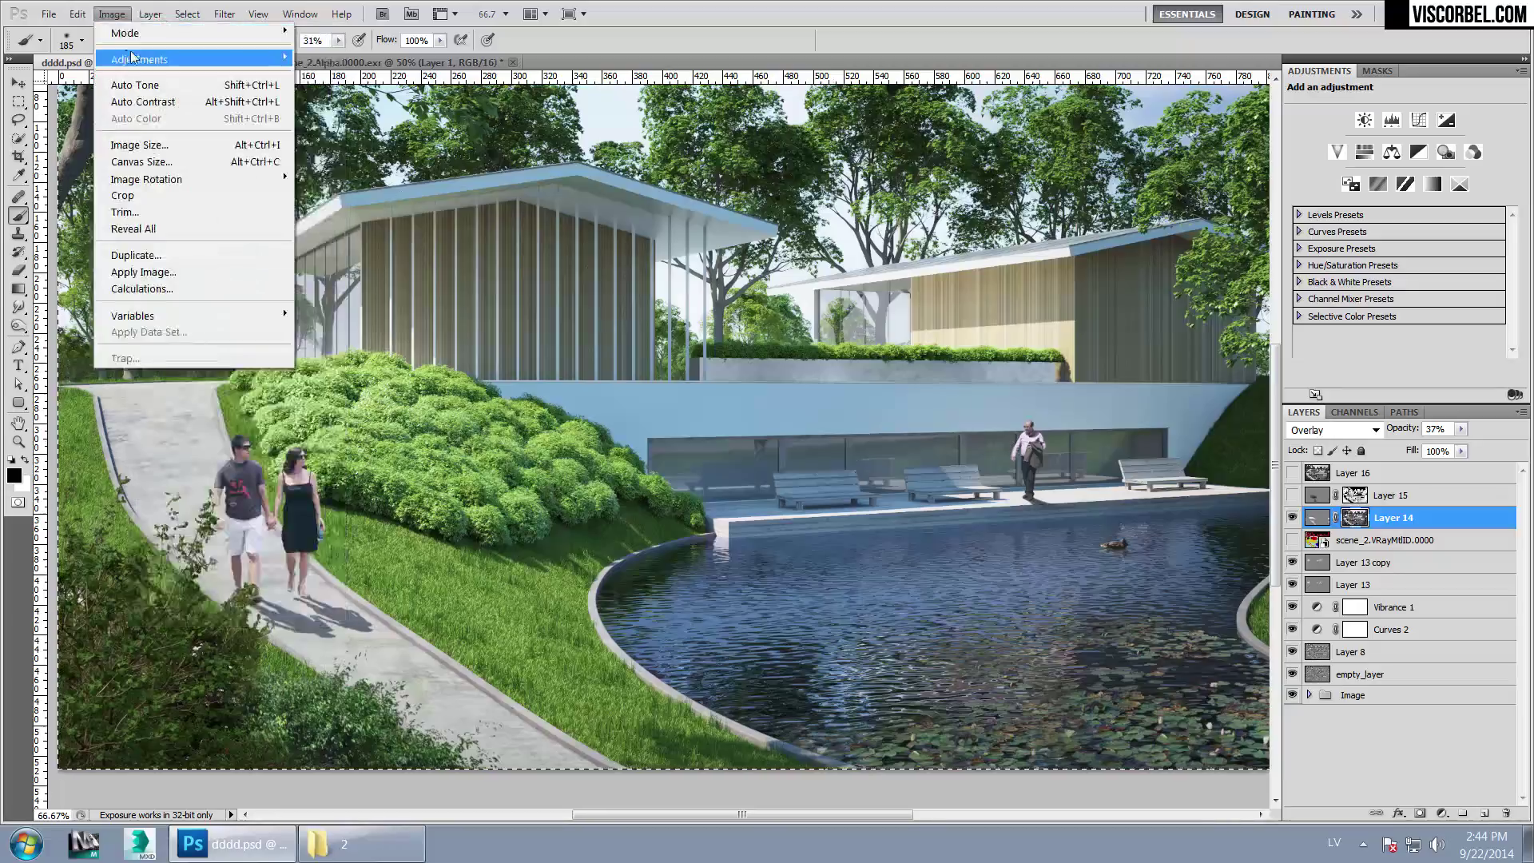
mouse_move(136, 60)
click(325, 92)
mouse_move(1116, 430)
mouse_down()
mouse_move(1107, 376)
mouse_move(1168, 445)
mouse_move(1155, 462)
mouse_move(1143, 444)
mouse_up()
click(1300, 278)
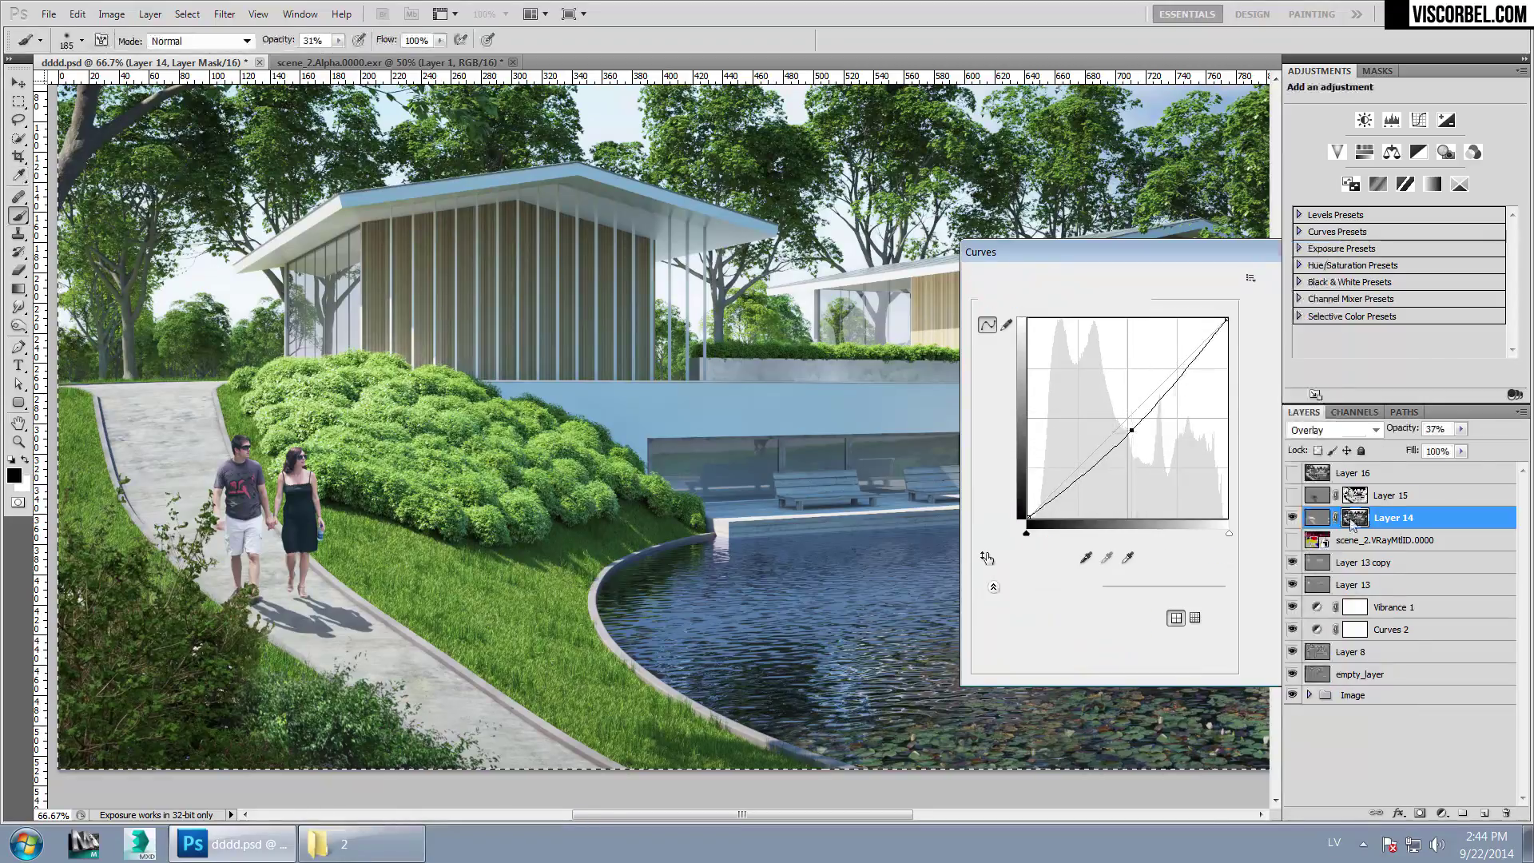
Increase the Layer 14 mask's contrast with a steep Curves S-shape, darkening its shadows and mapping input 207 to output 255
alt+click(1363, 520)
alt+click(1363, 520)
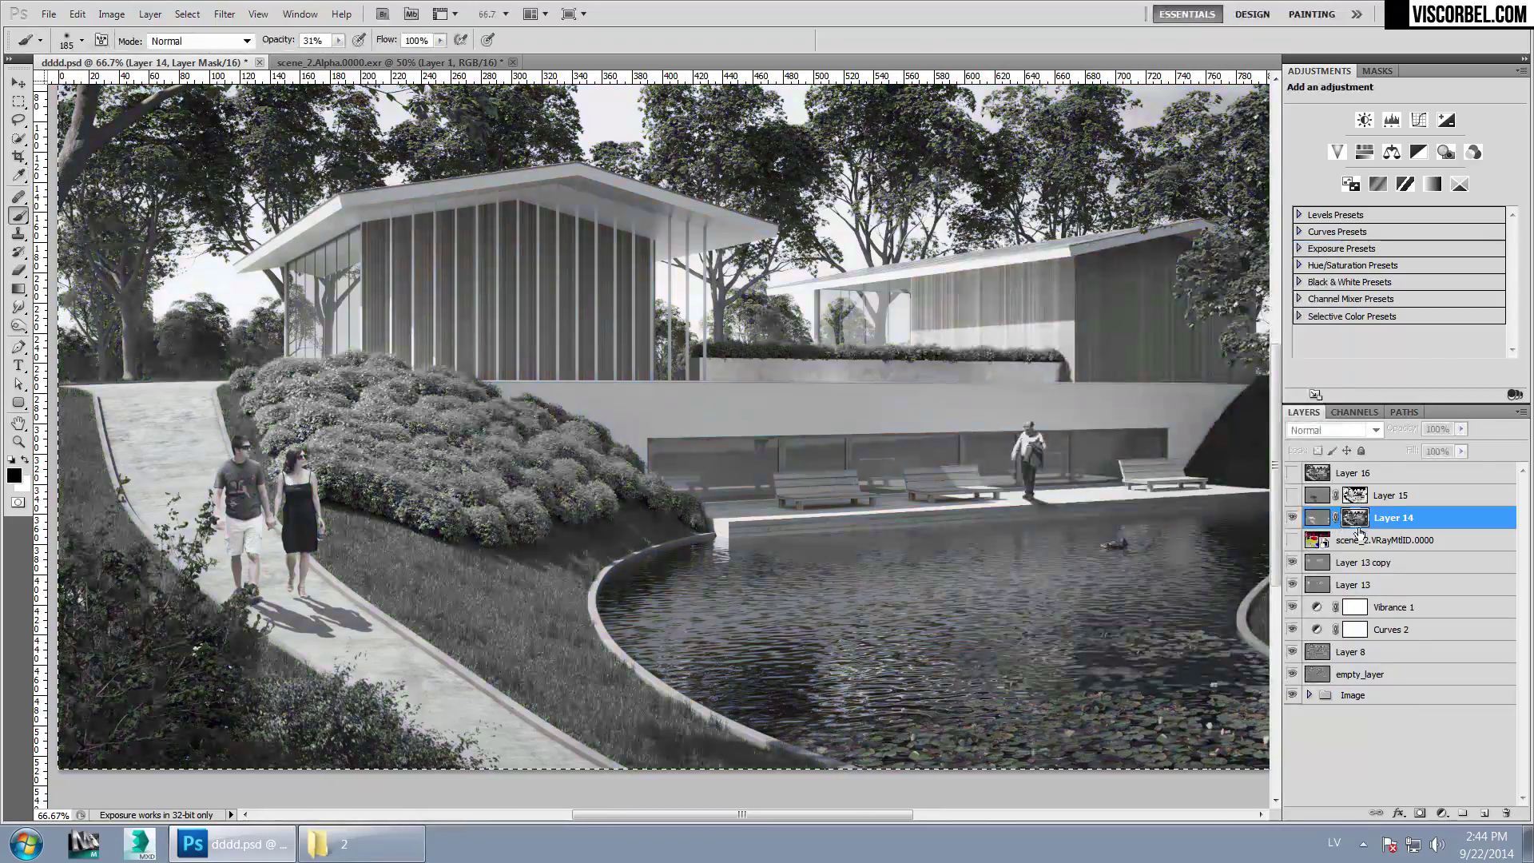
click(111, 14)
mouse_move(144, 56)
click(448, 91)
drag(1127, 414, 1078, 491)
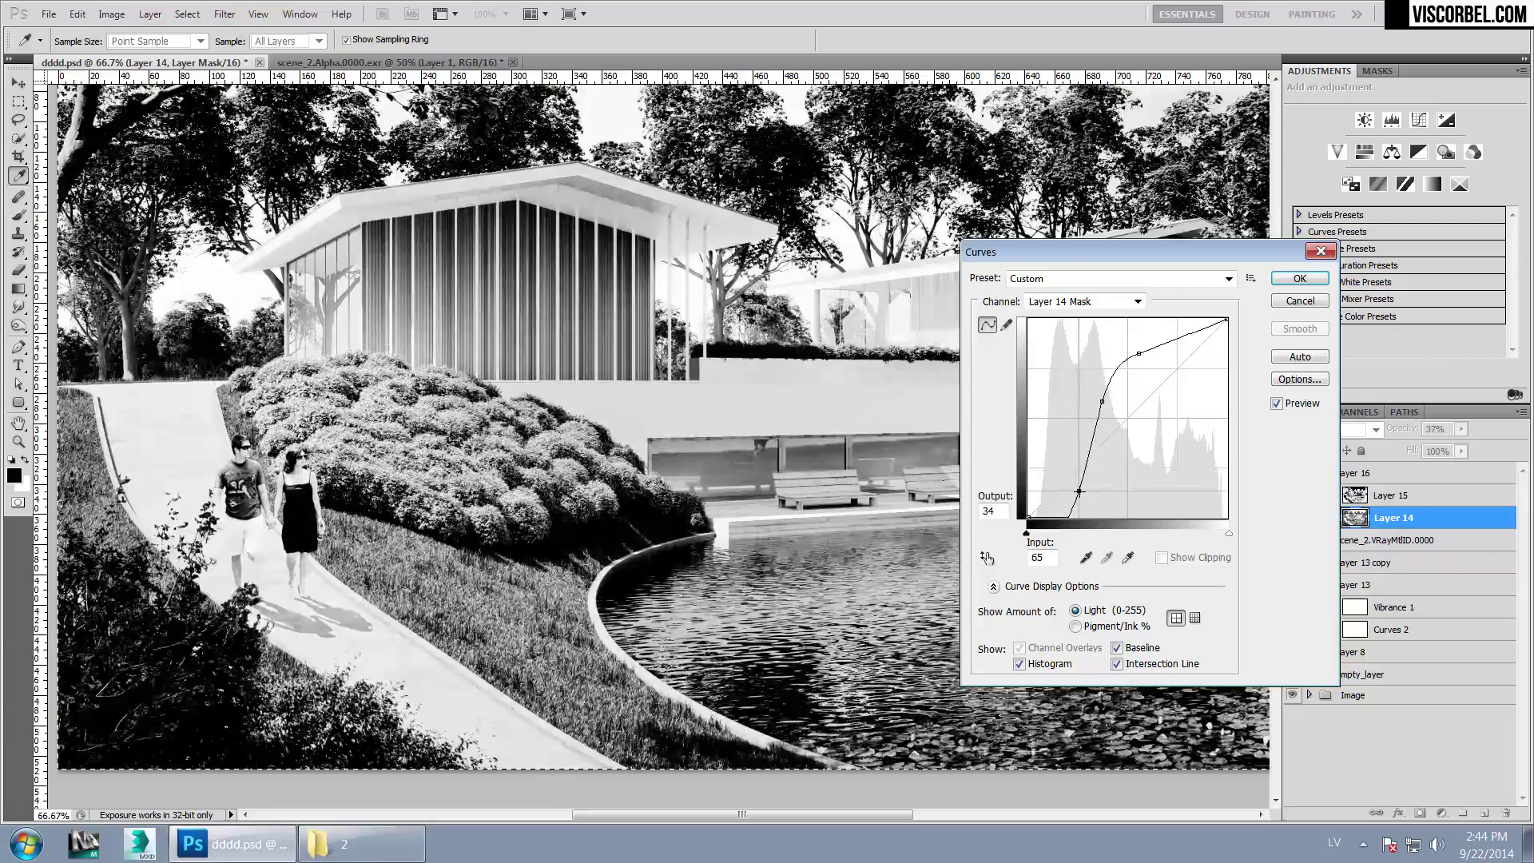
drag(1139, 353, 1190, 319)
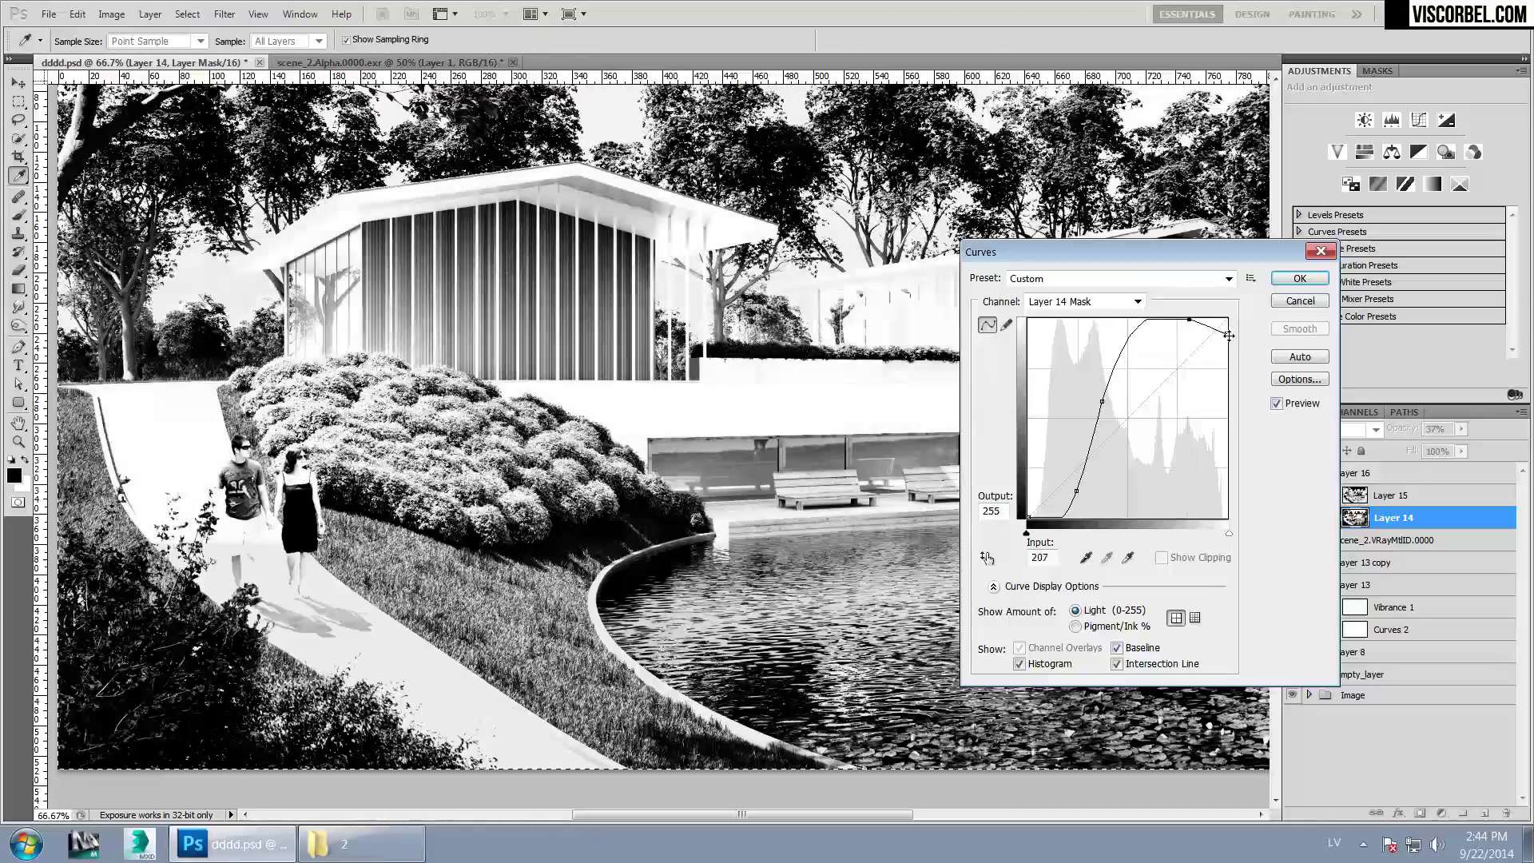
drag(1227, 334, 1227, 319)
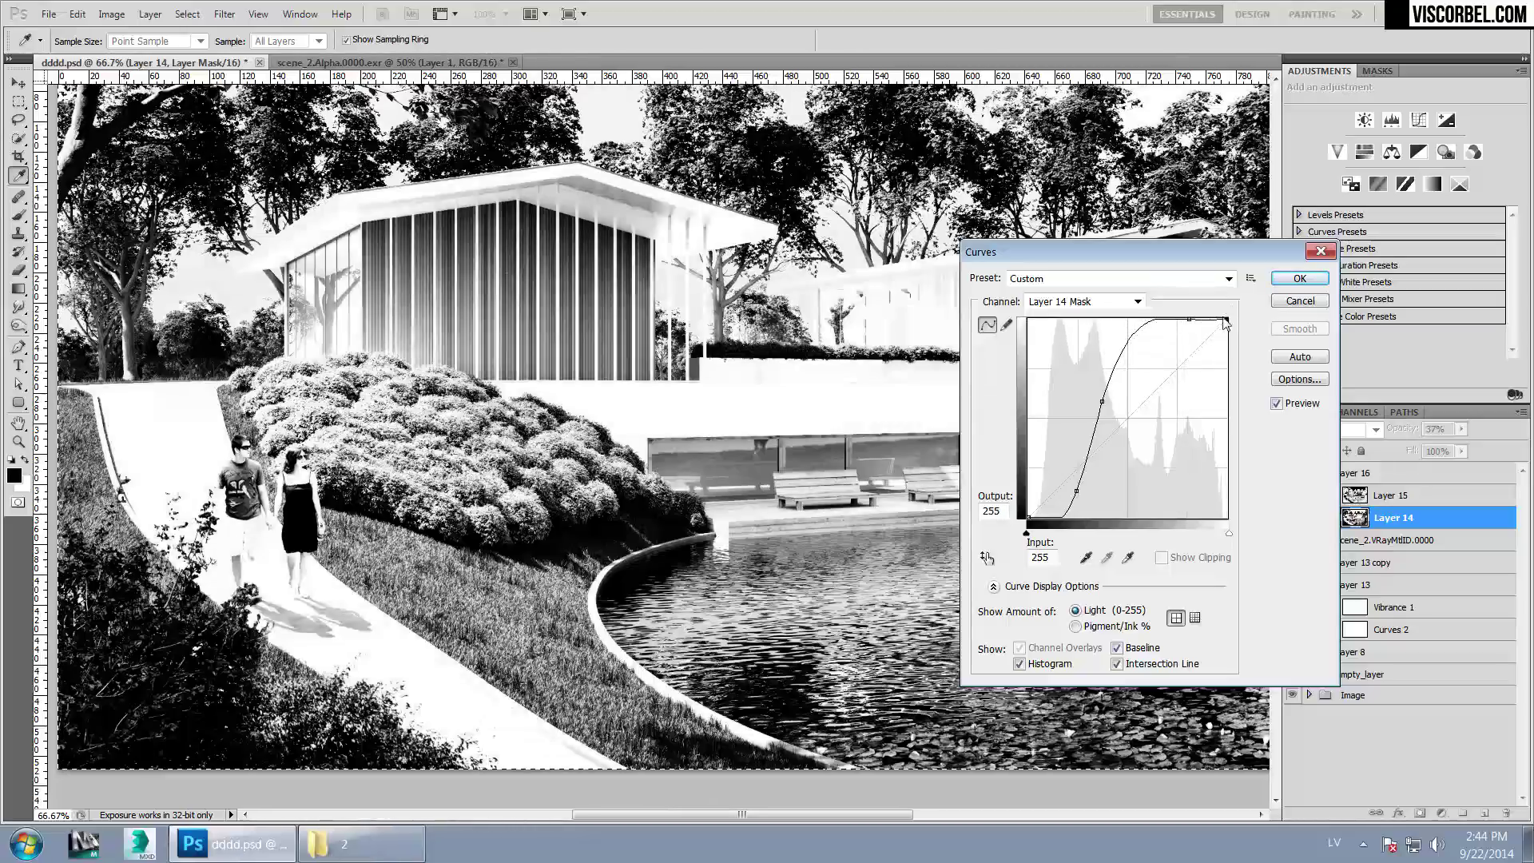
click(1289, 284)
alt+click(1355, 518)
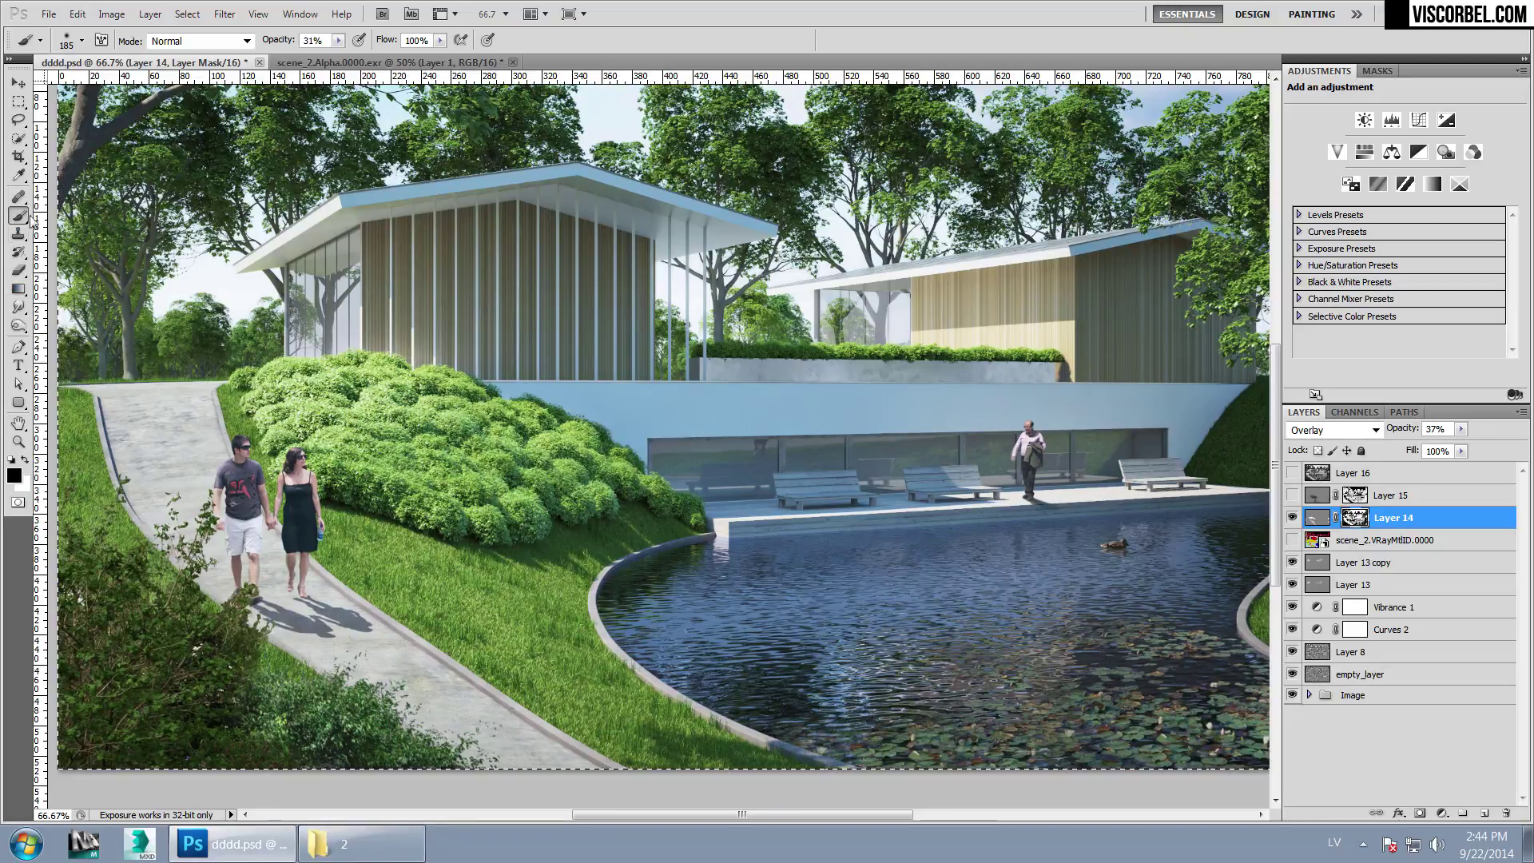
Try Layer 14 at 100% opacity and inspect its high-contrast mask
key(x)
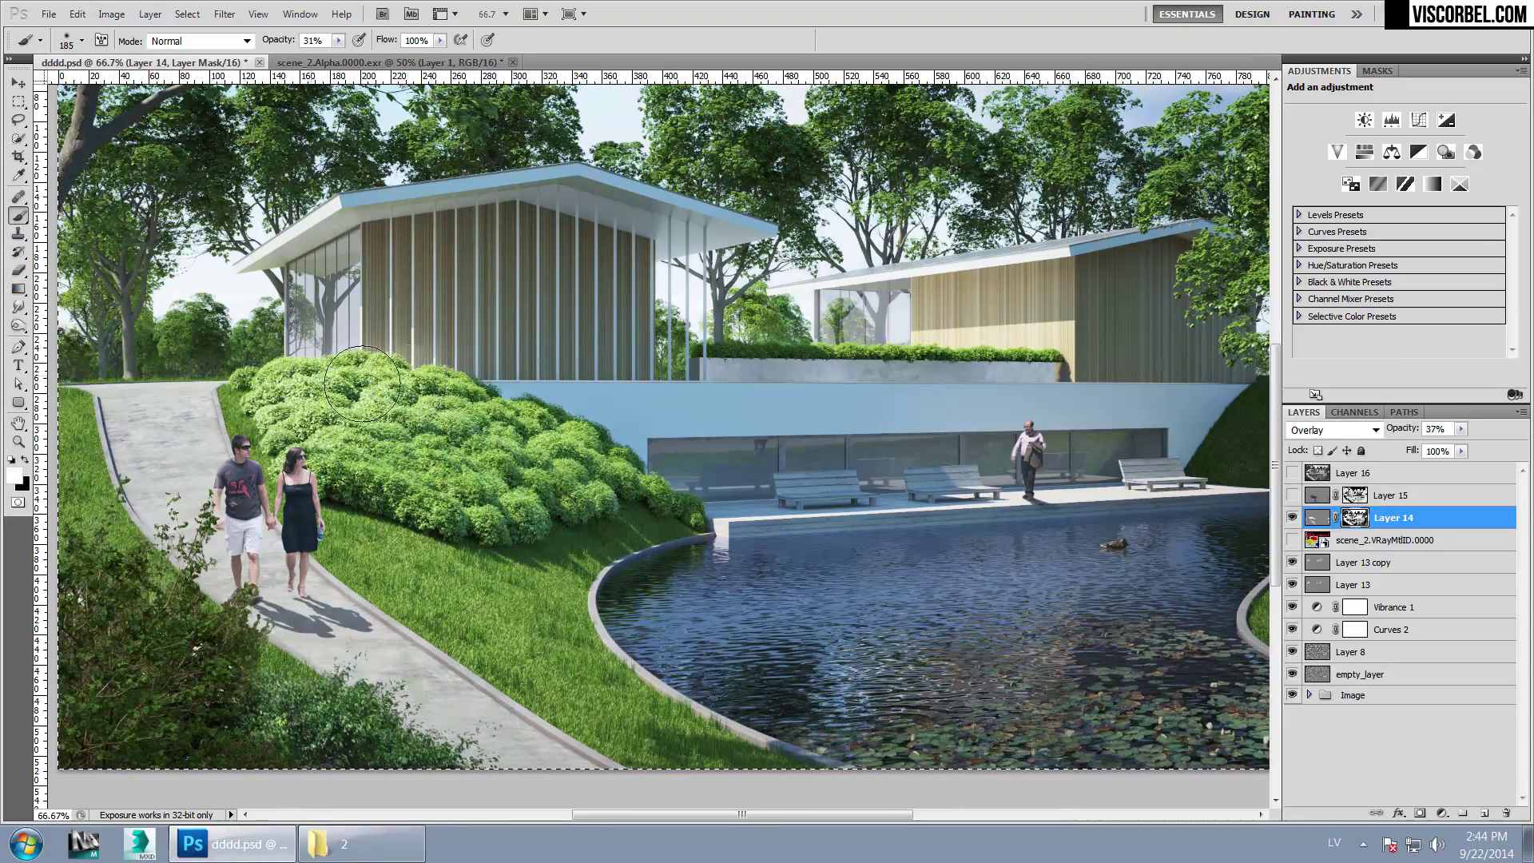
click(1463, 429)
drag(1528, 458, 1528, 458)
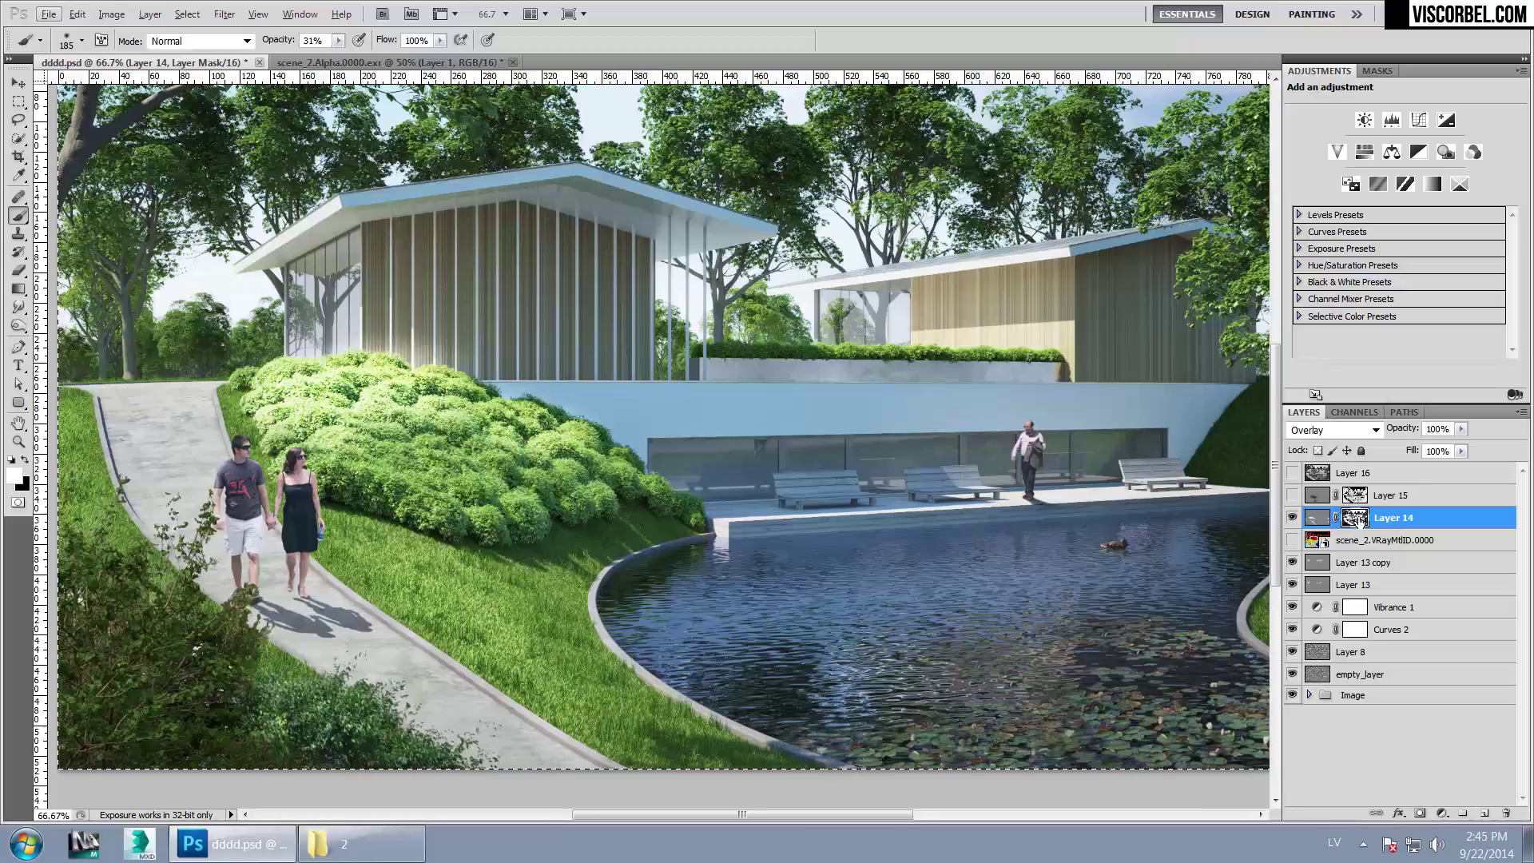
click(1318, 521)
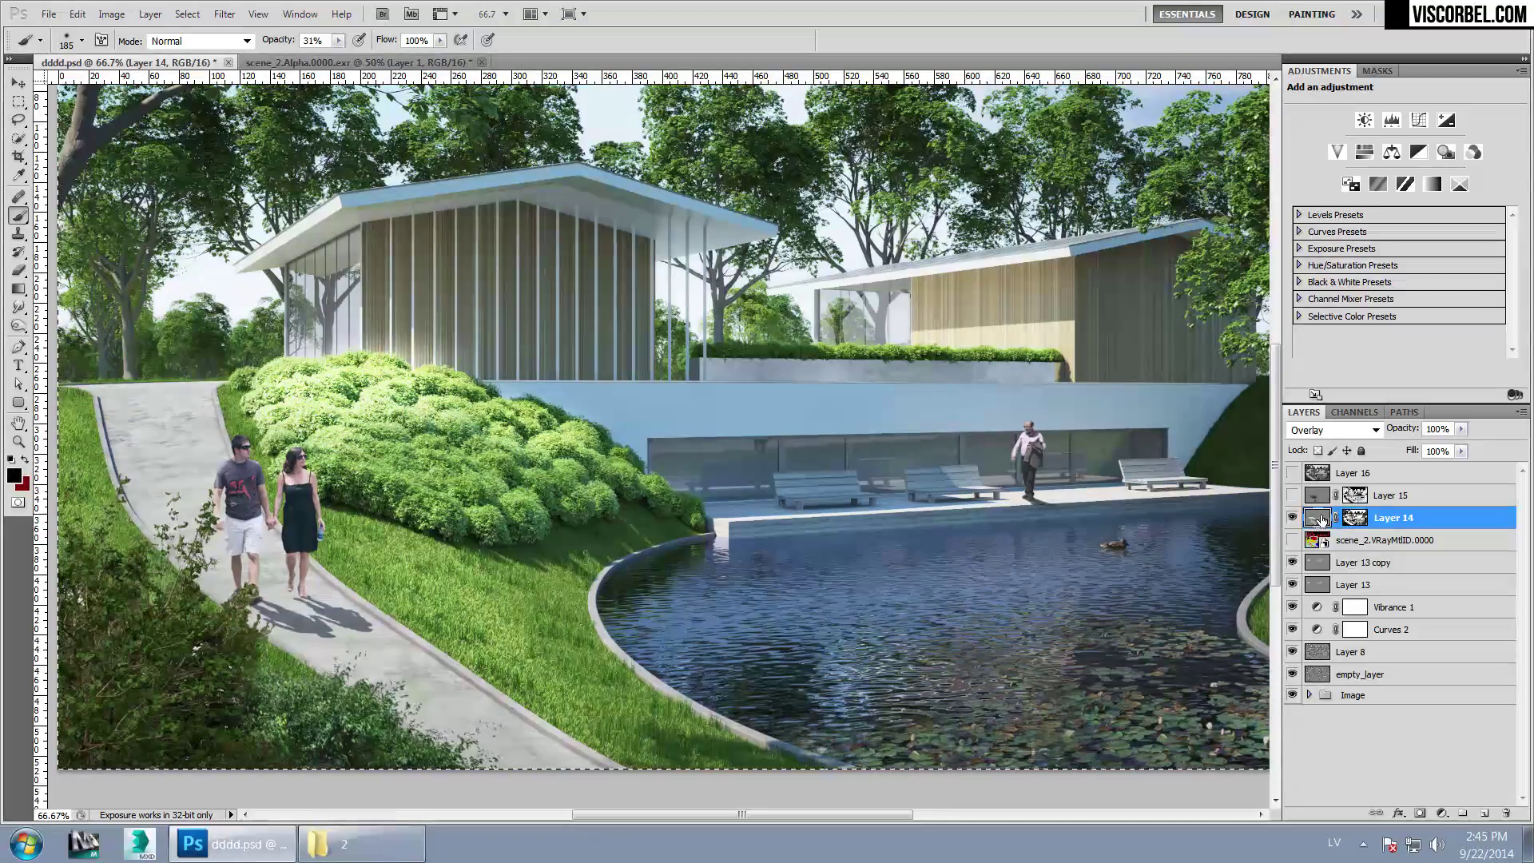
click(1356, 519)
alt+click(1352, 520)
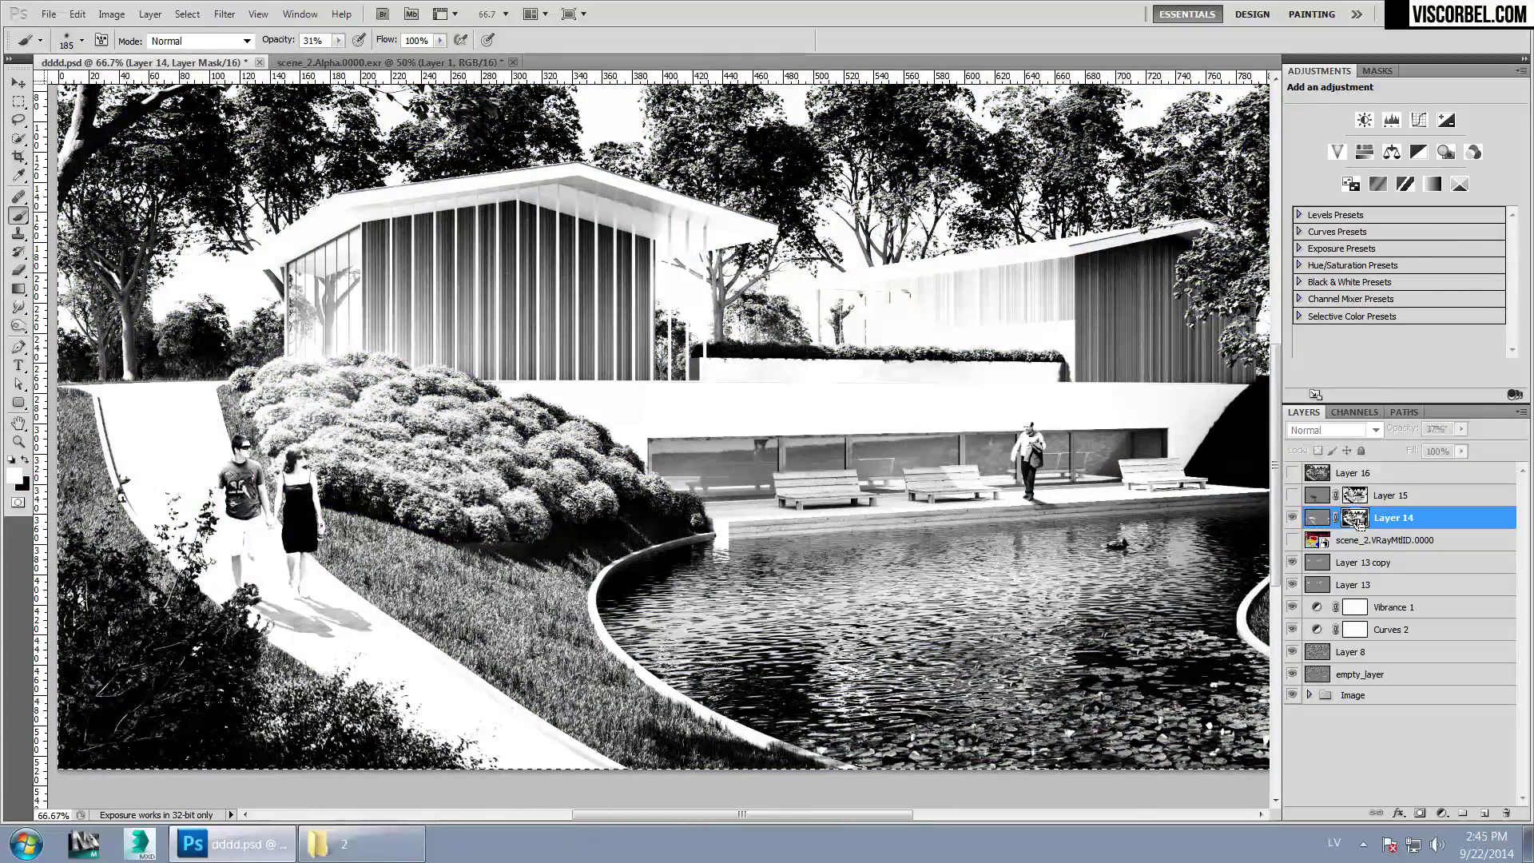
Set the foreground colour to white (ffffff), raise Layer 14 to 100% opacity and paint highlights on the shrubs
click(1317, 518)
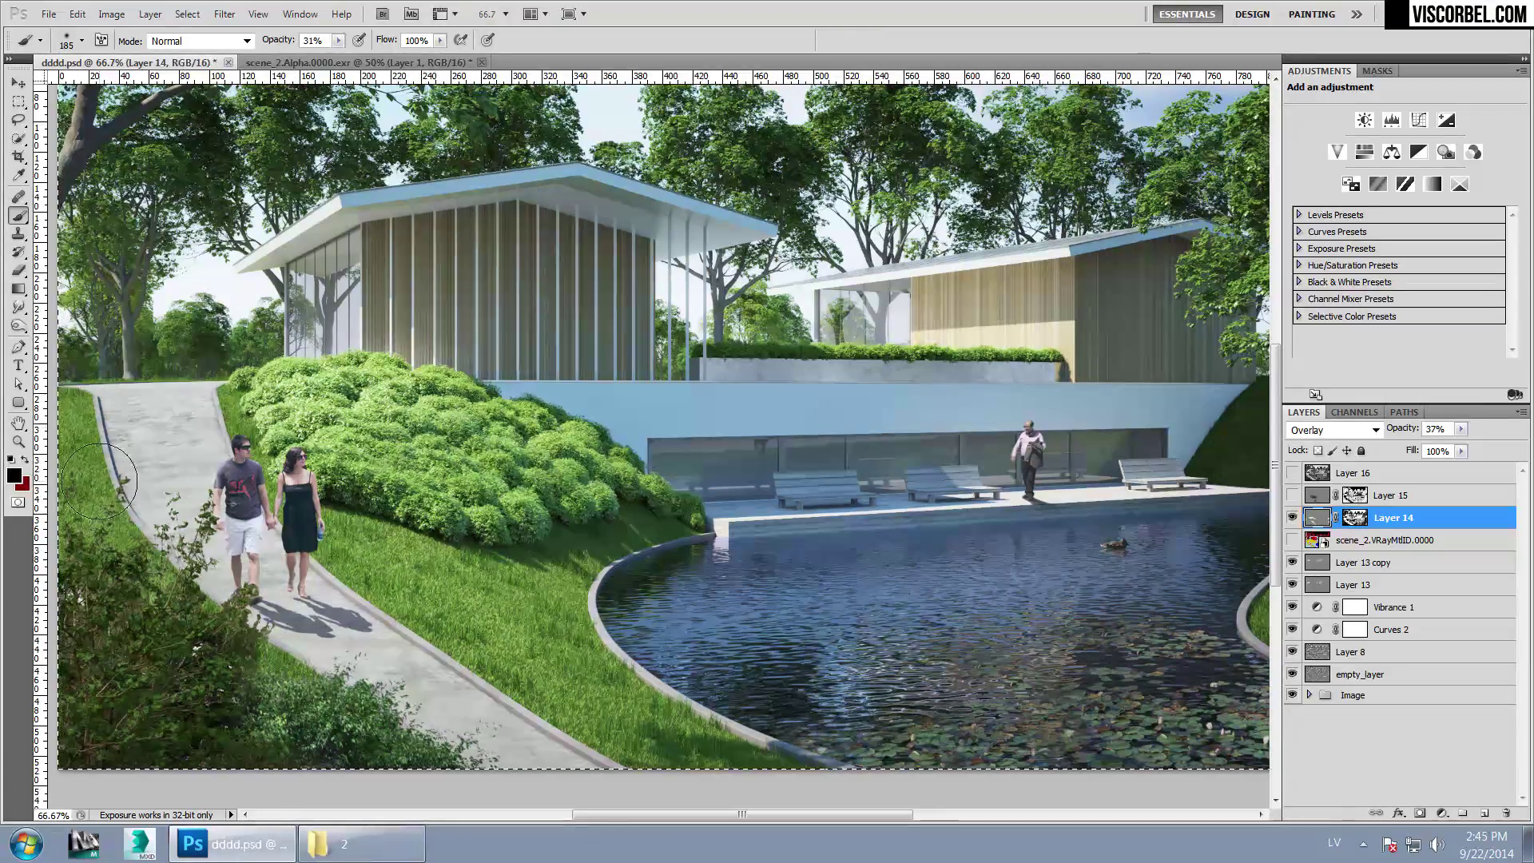
click(14, 476)
click(1002, 182)
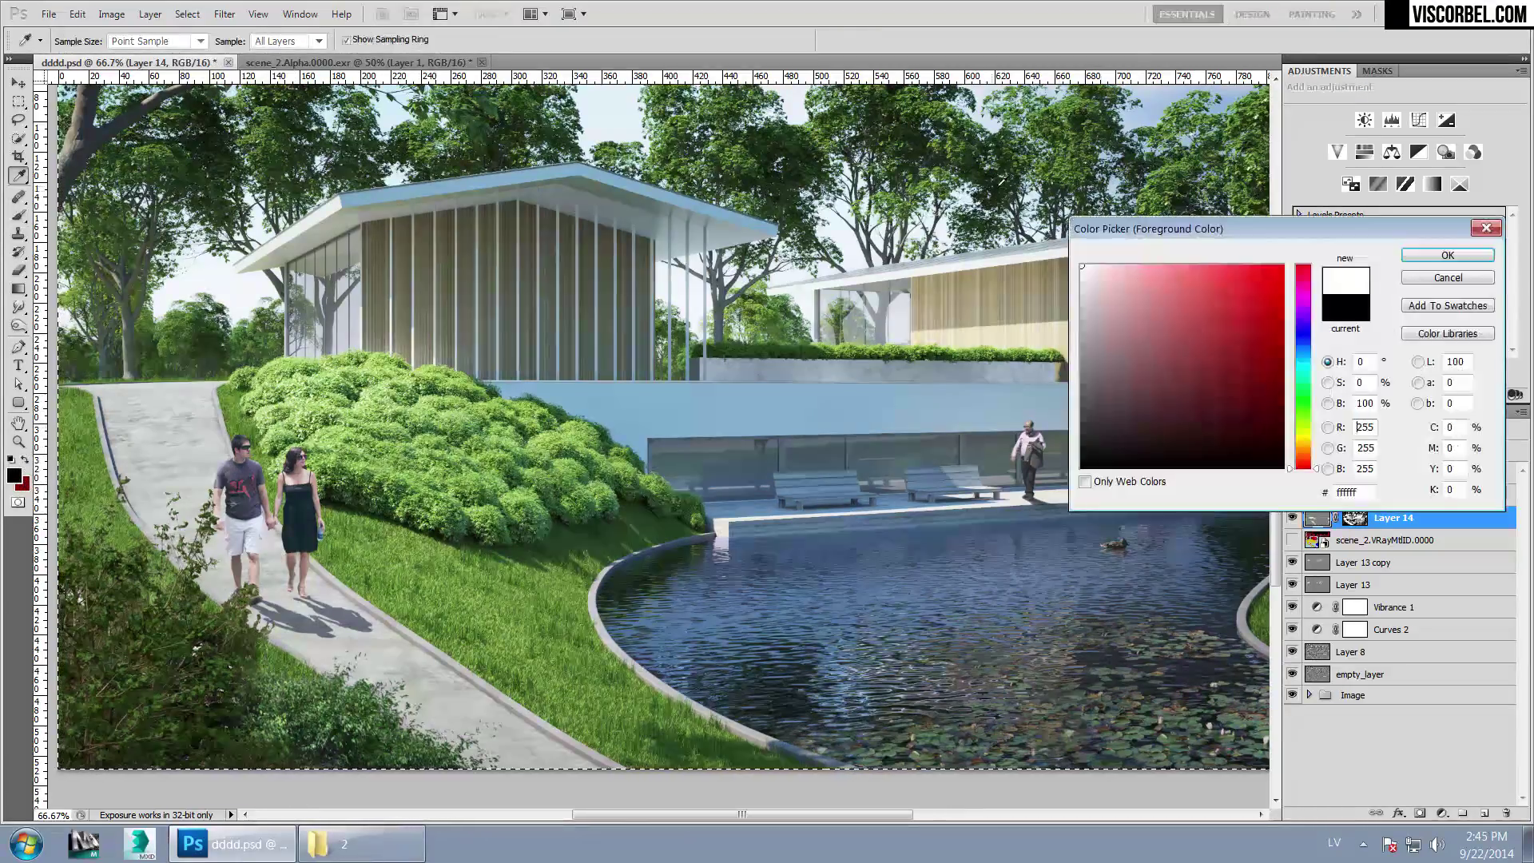
click(1445, 255)
key(b)
click(1462, 430)
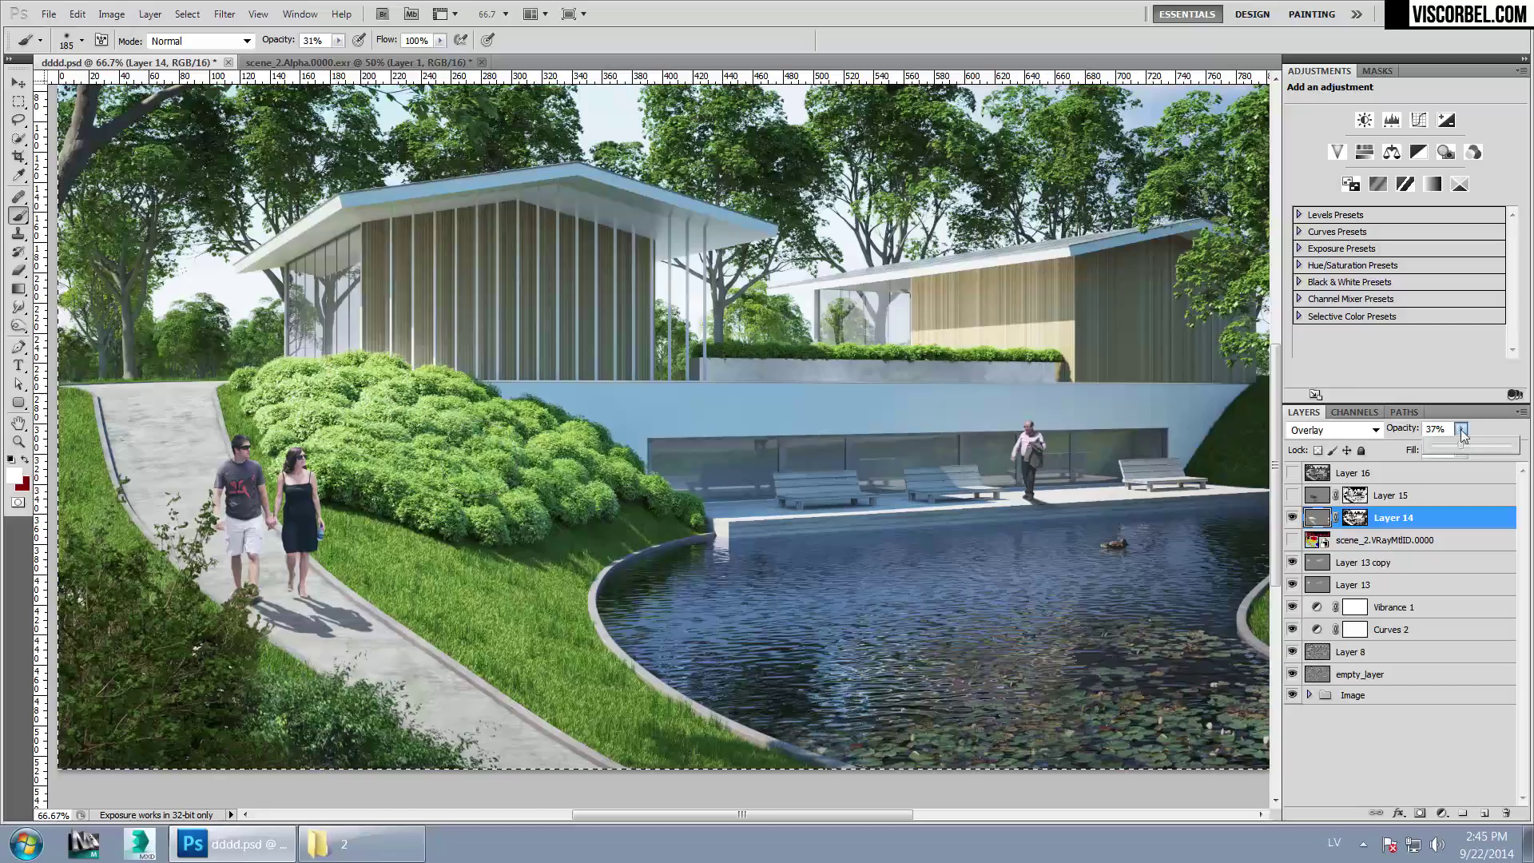
click(383, 447)
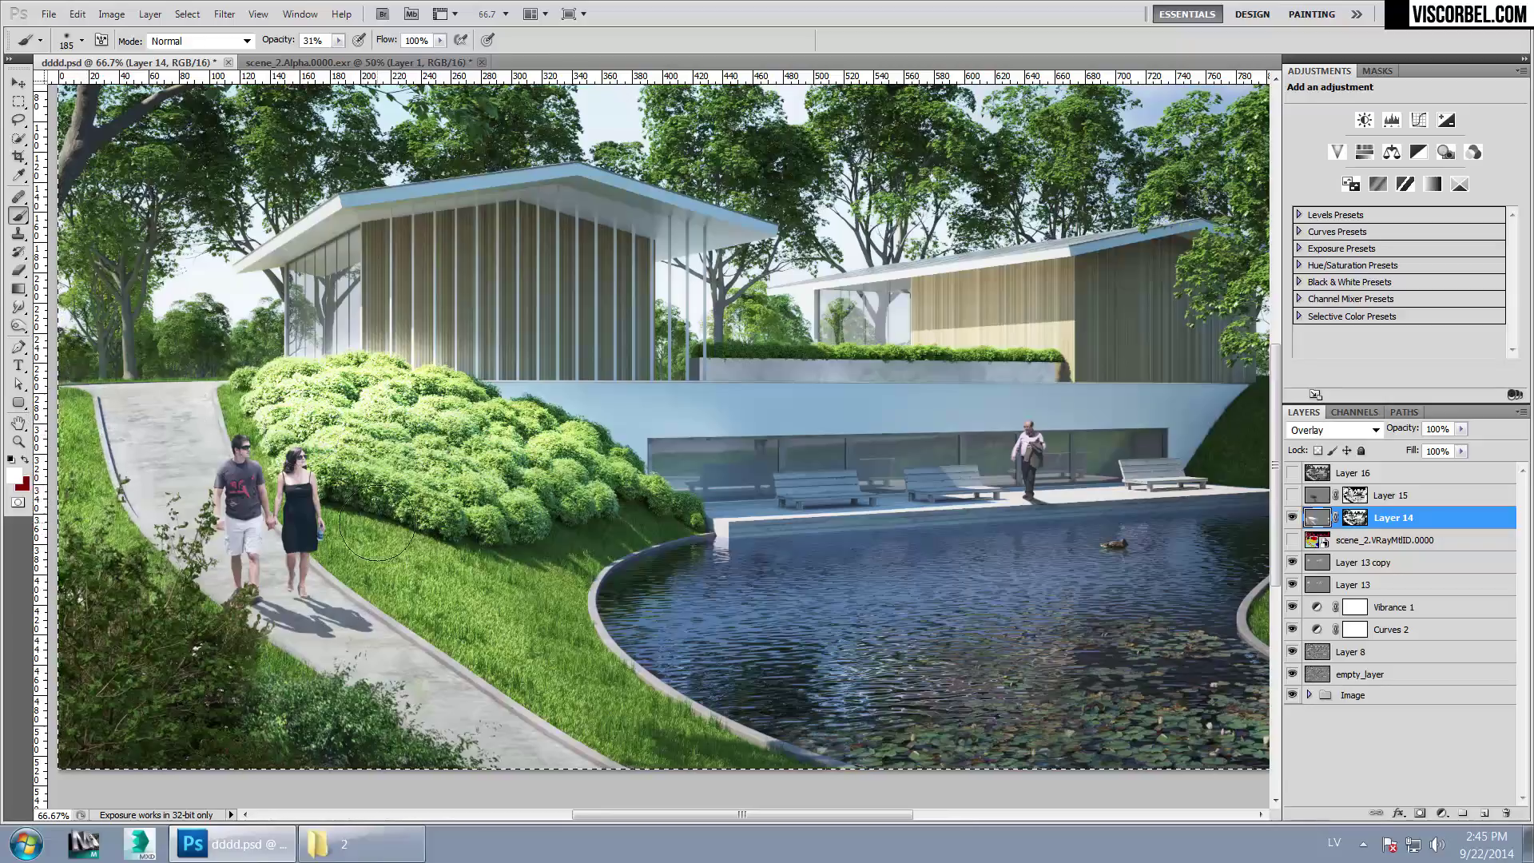
Switch to the Dodge tool and review its tonal range options for Layer 14
key(ctrl+minus)
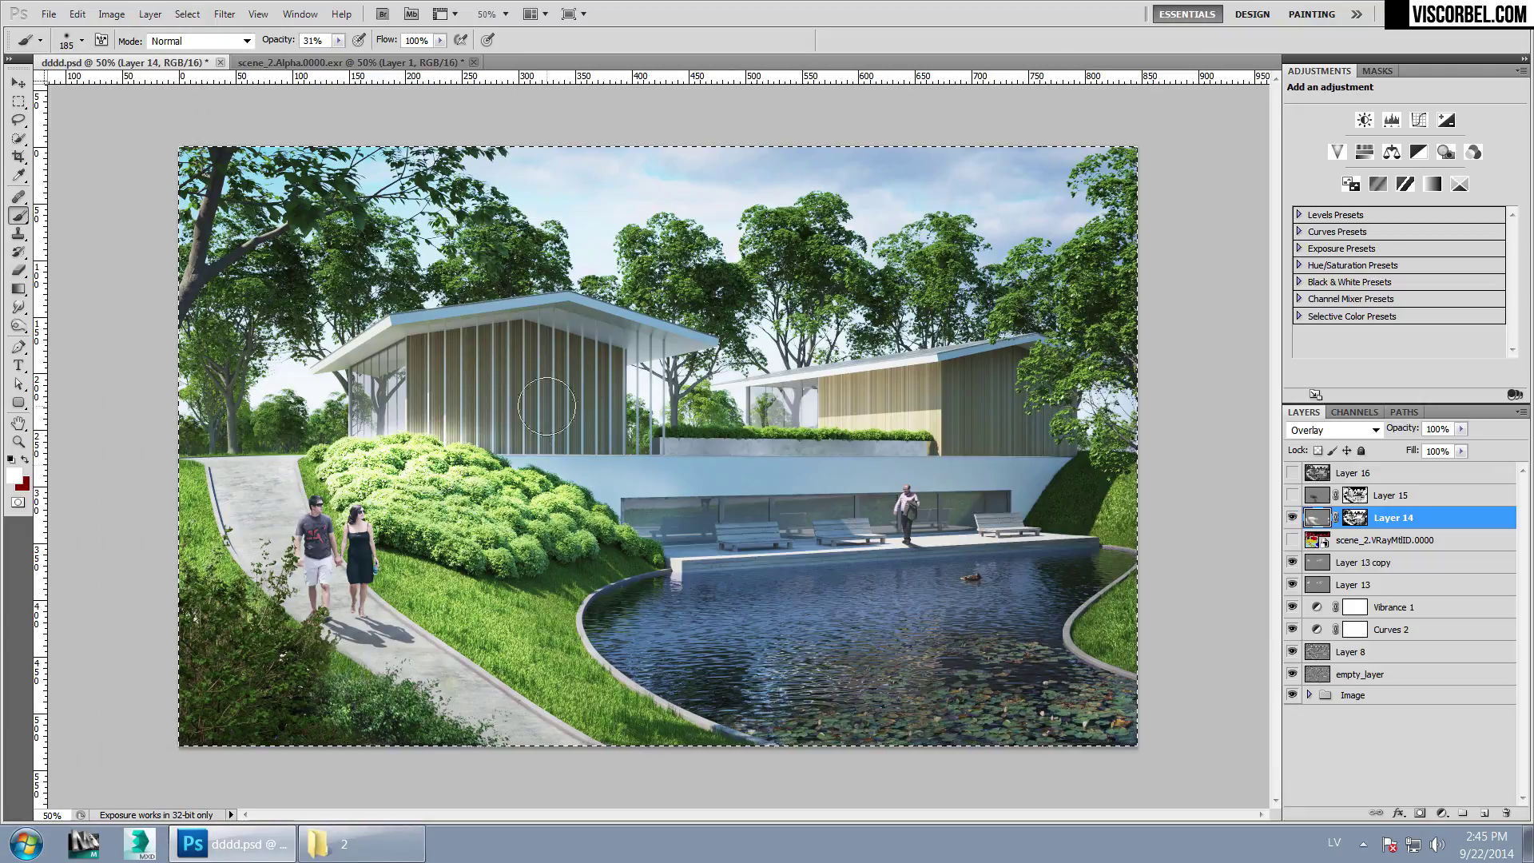
key(o)
click(180, 42)
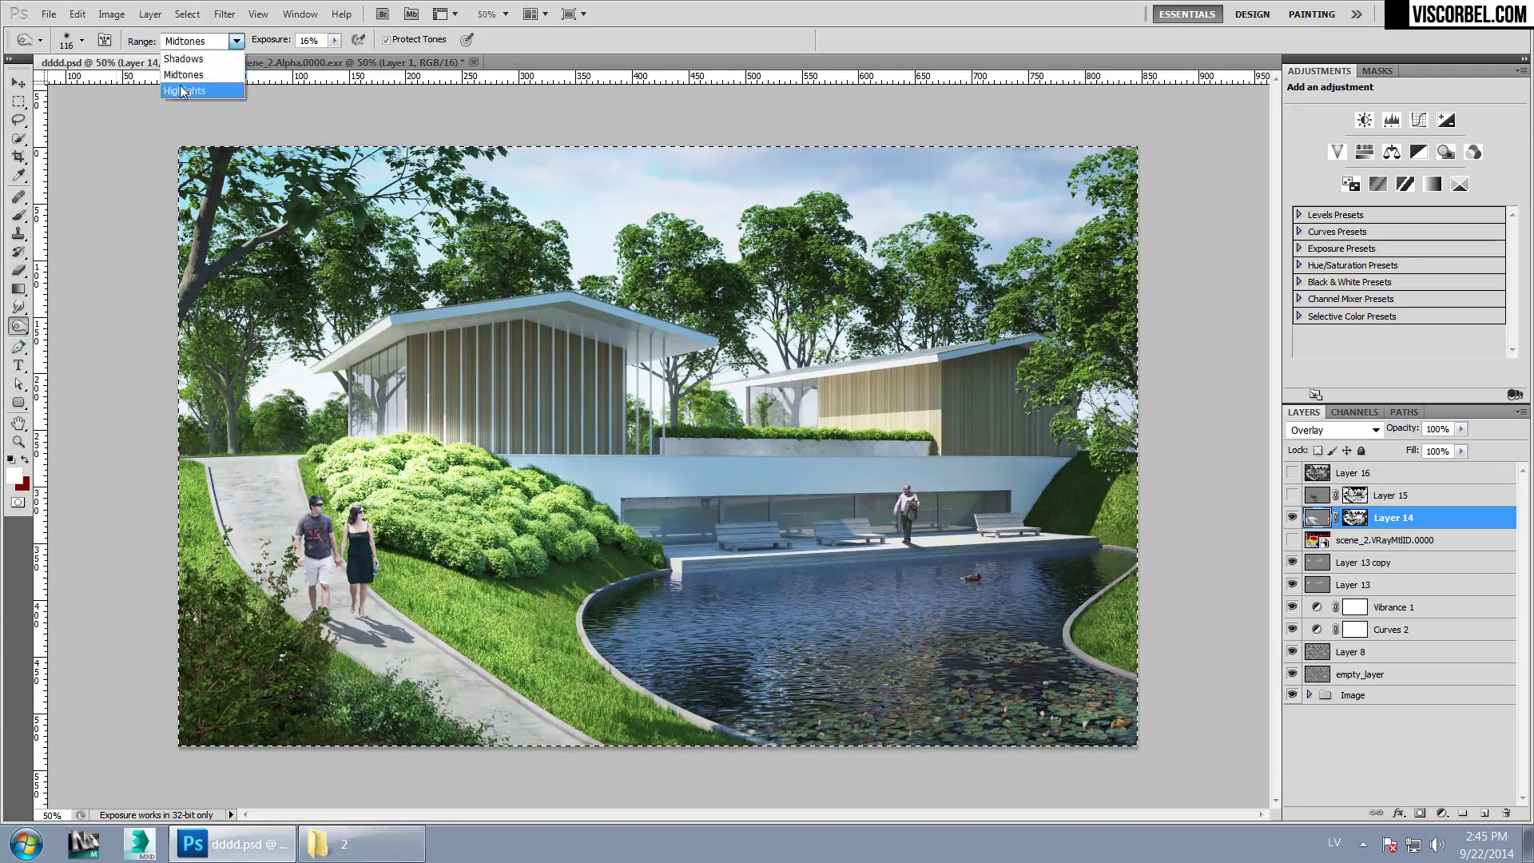
click(1307, 511)
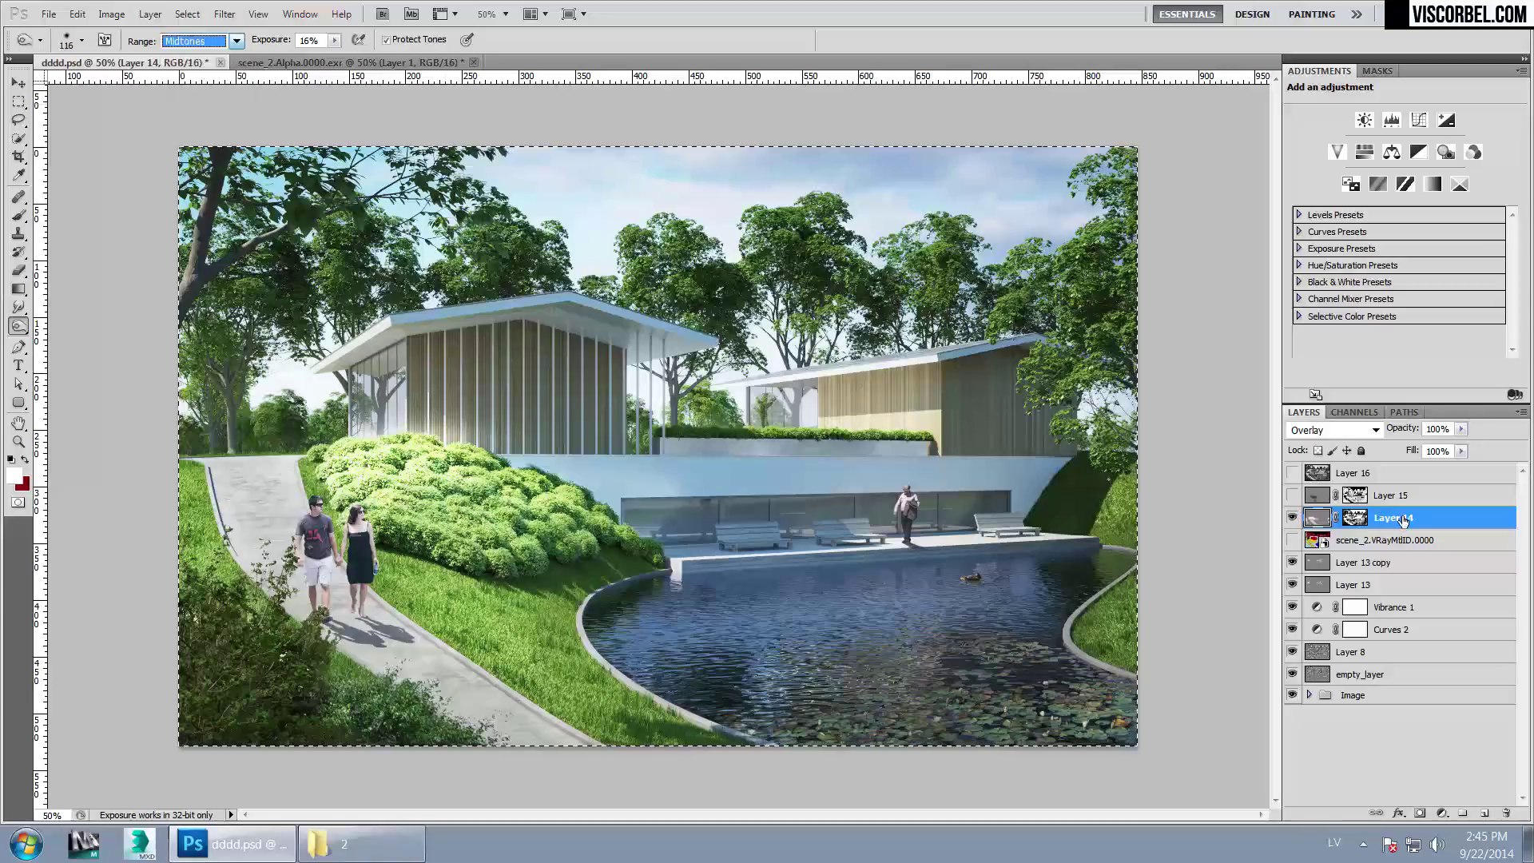
Inspect Layer 14's painting in isolation, restore the other image layers, and hide the material ID layer and Layer 14
alt+click(1293, 518)
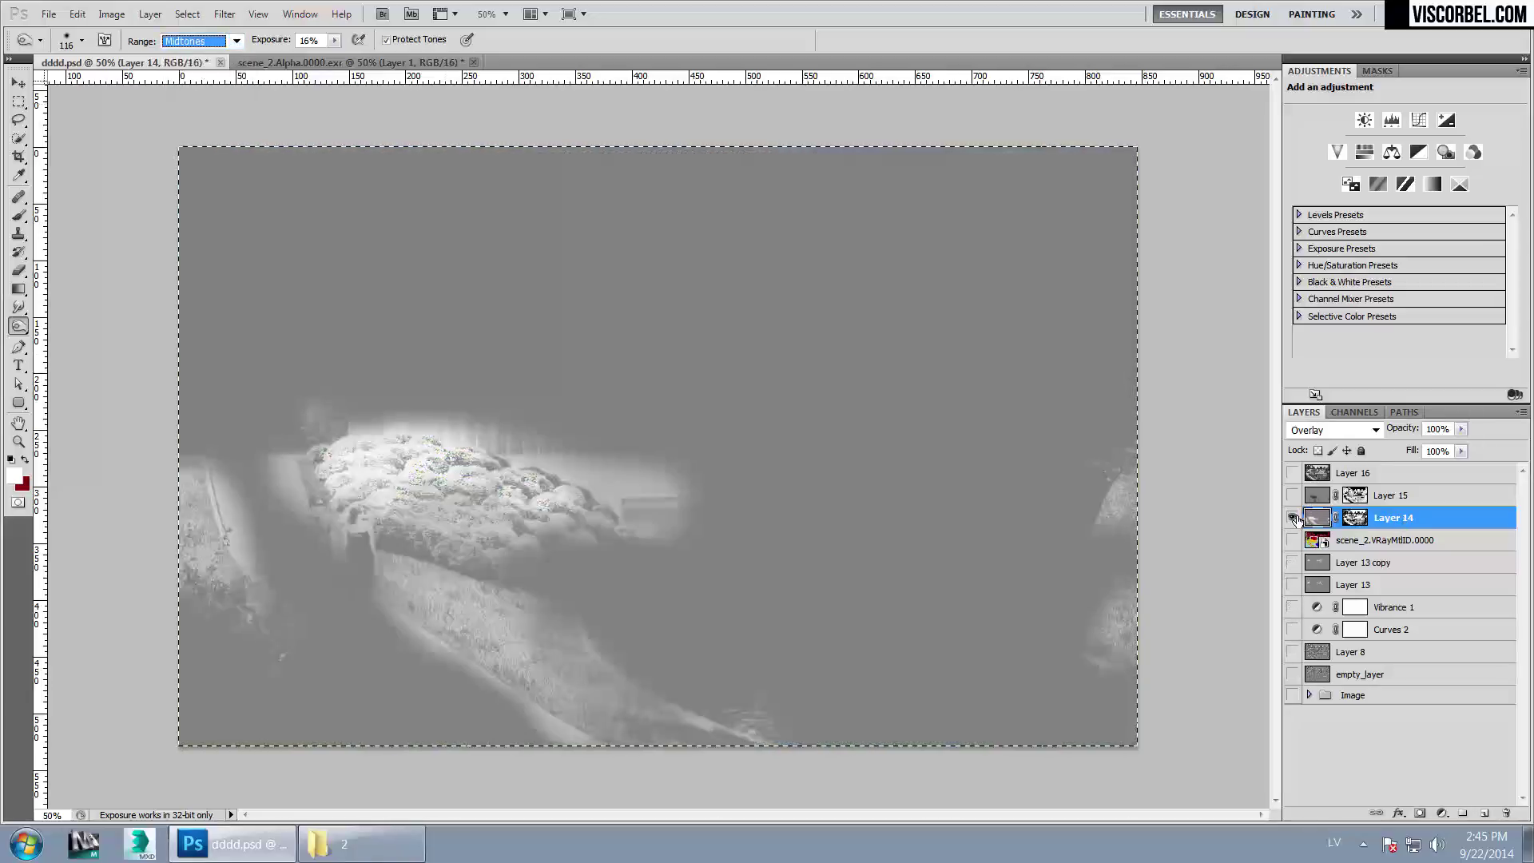
click(1292, 518)
click(1293, 518)
click(1292, 695)
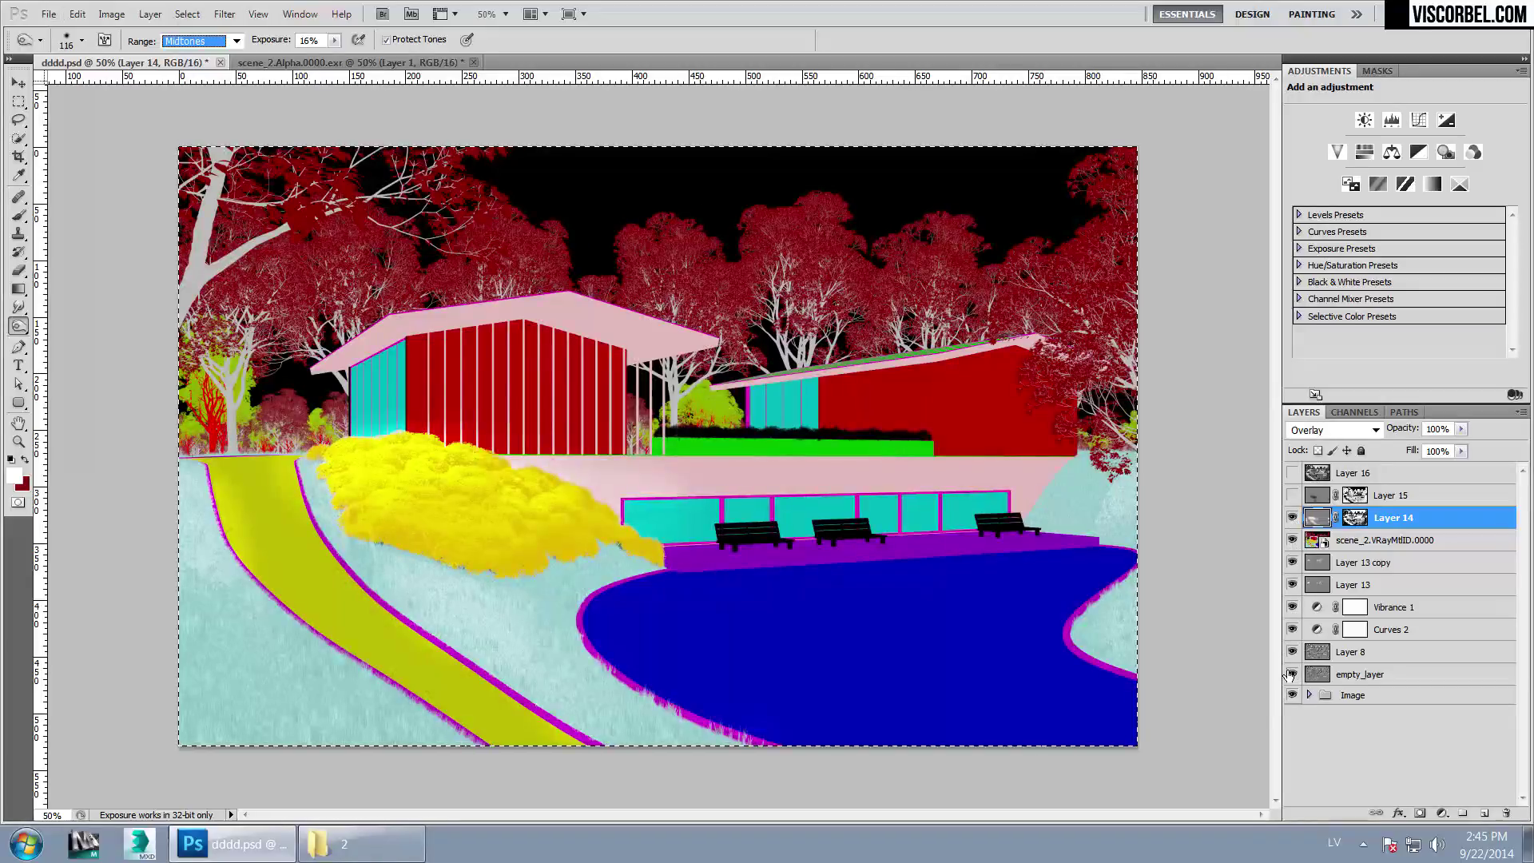
click(1291, 541)
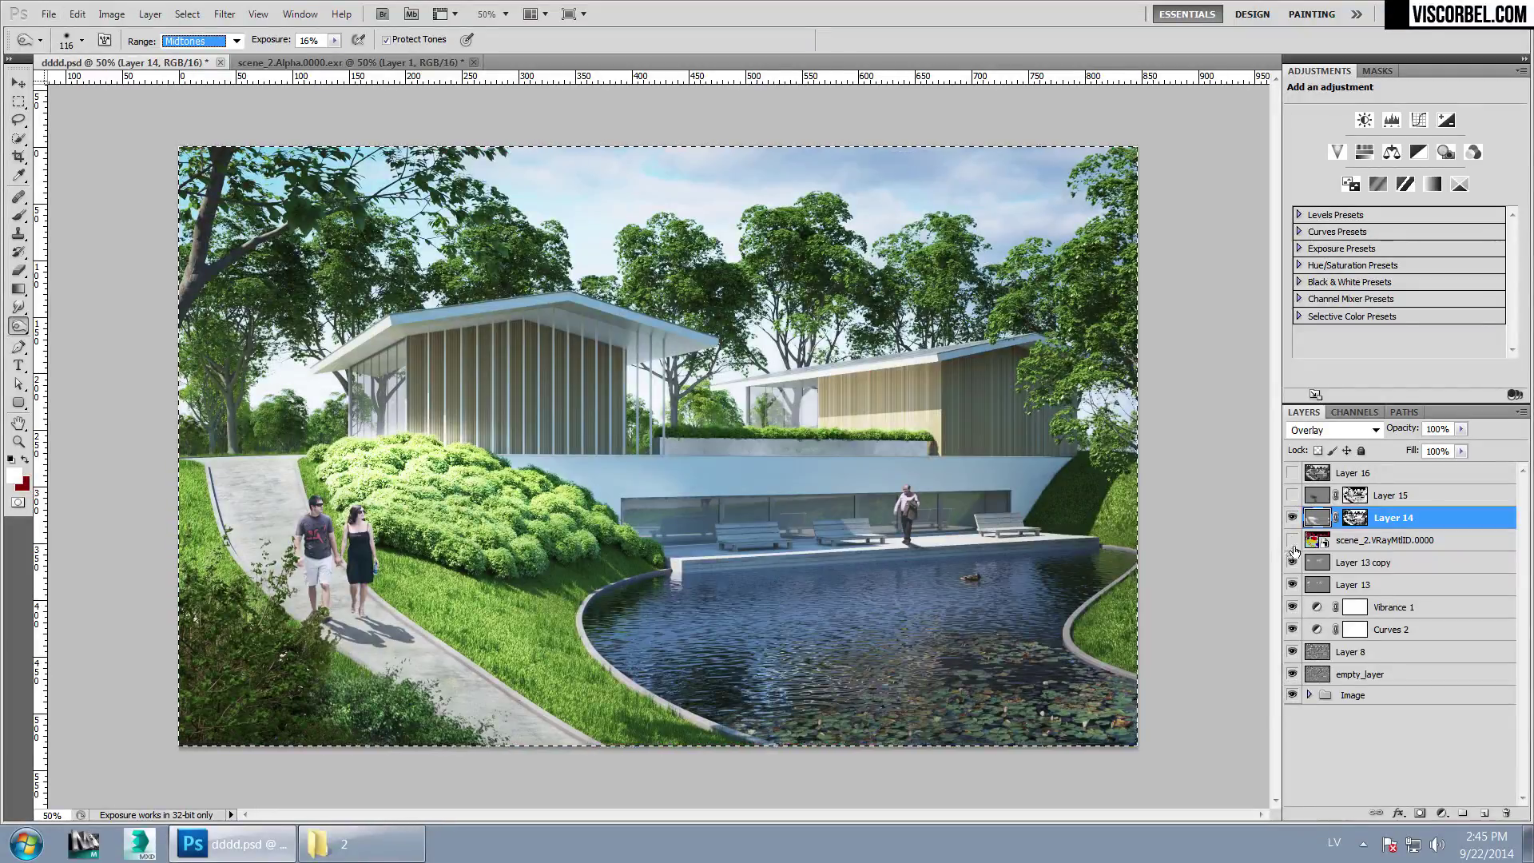
click(1293, 517)
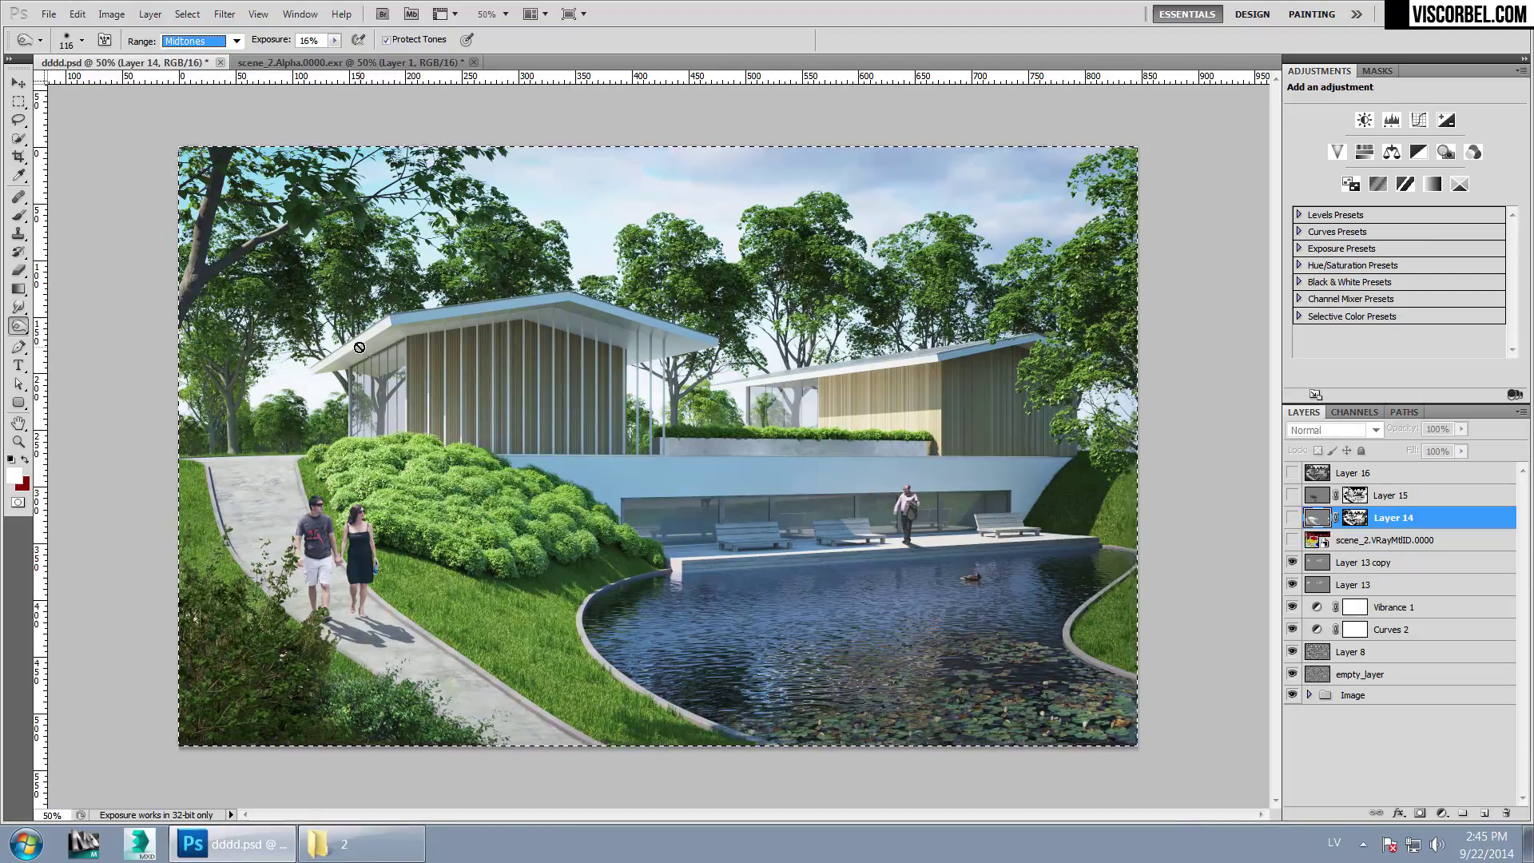
Show and select the scene_2.VRayMtlID.0000 layer, declining to rasterize its smart object
key(ctrl+plus)
key(ctrl+plus)
drag(939, 581, 416, 633)
key(ctrl+r)
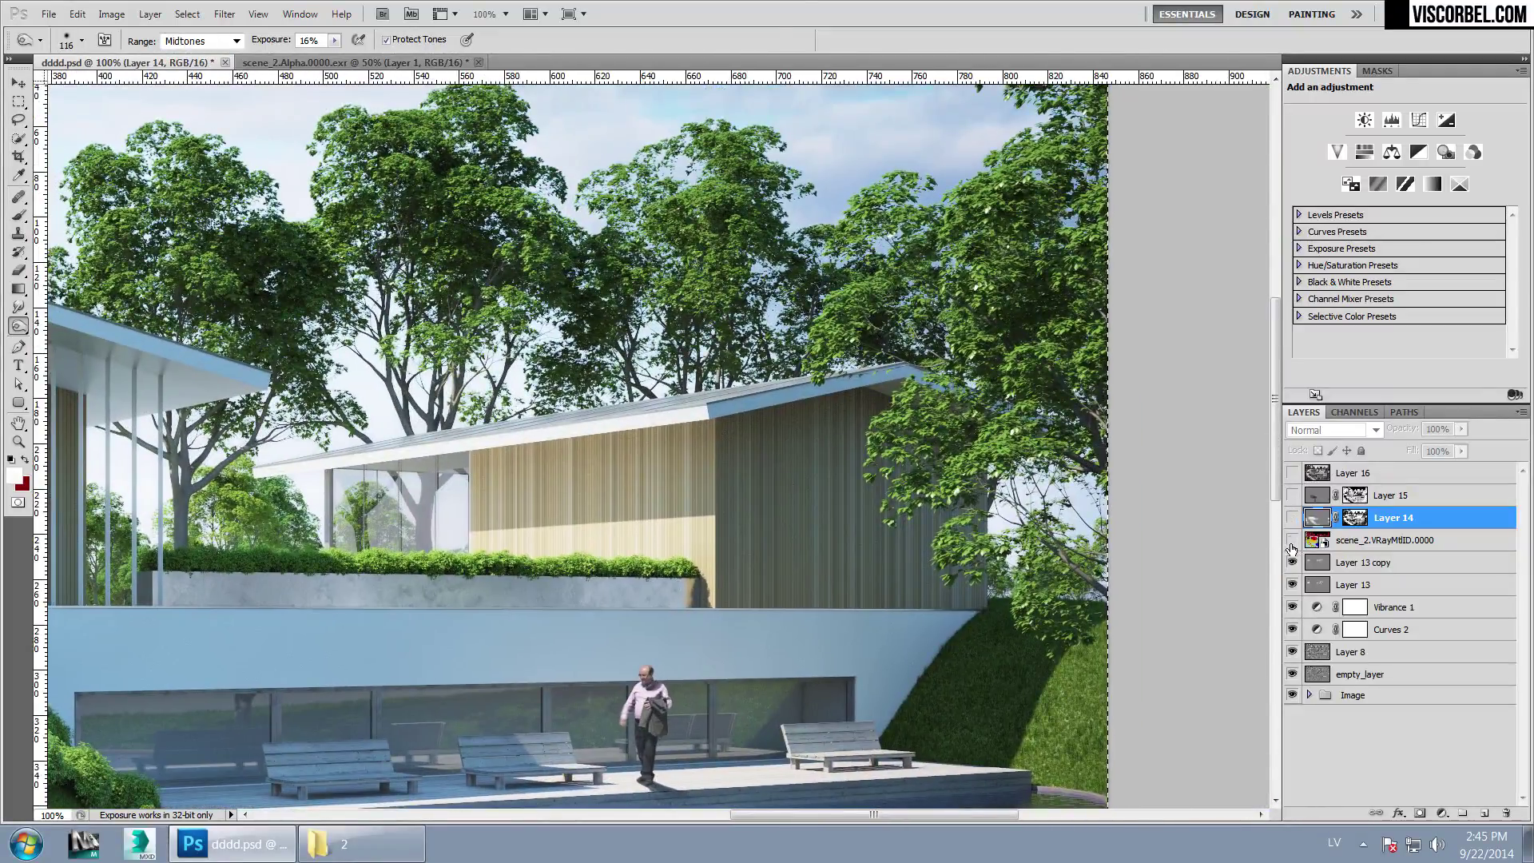
click(1292, 540)
click(1366, 540)
click(839, 322)
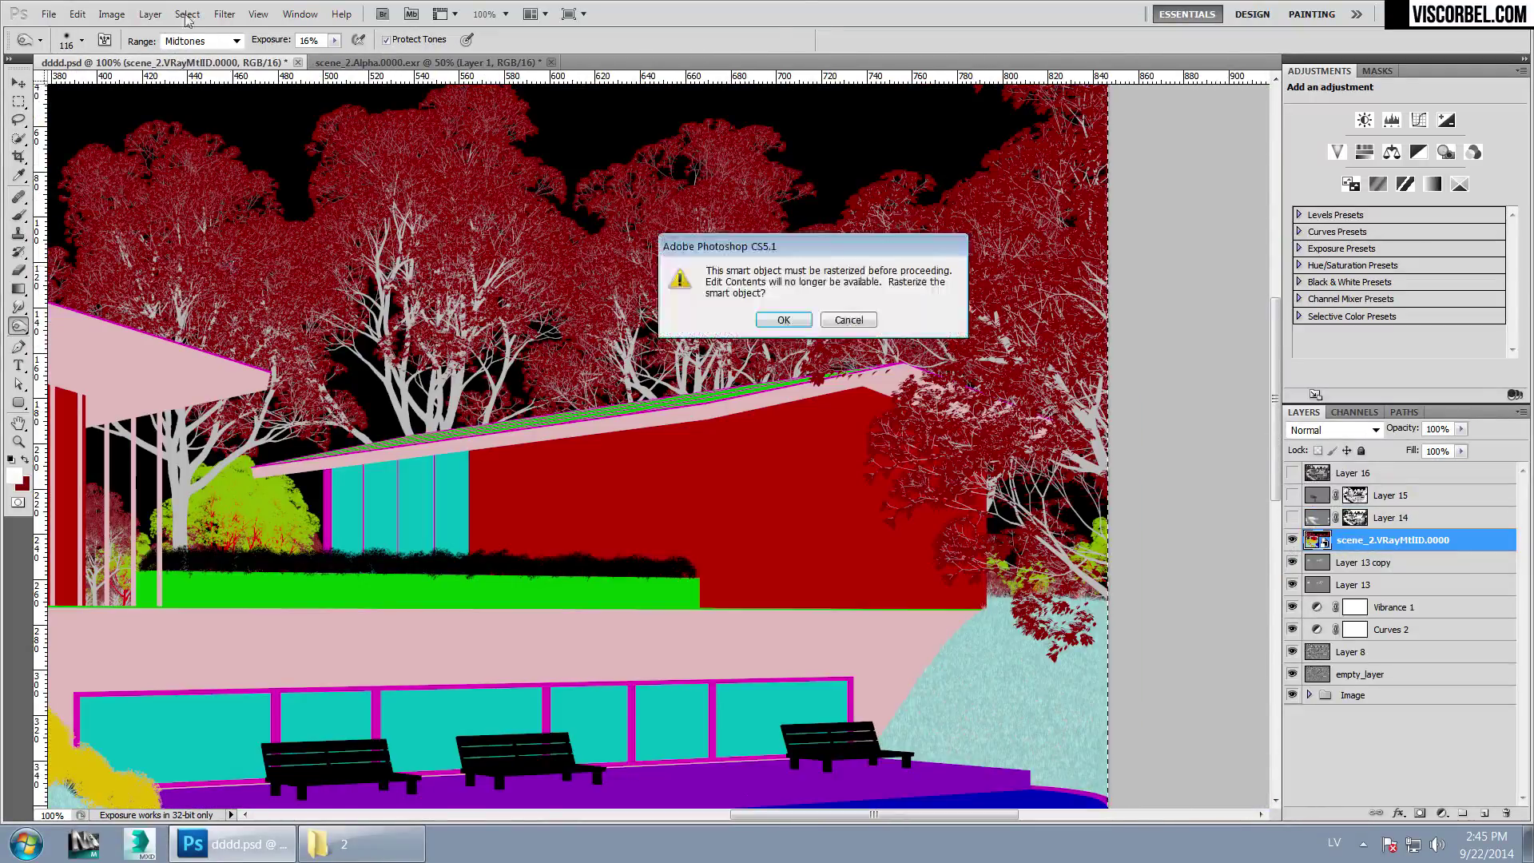
click(847, 320)
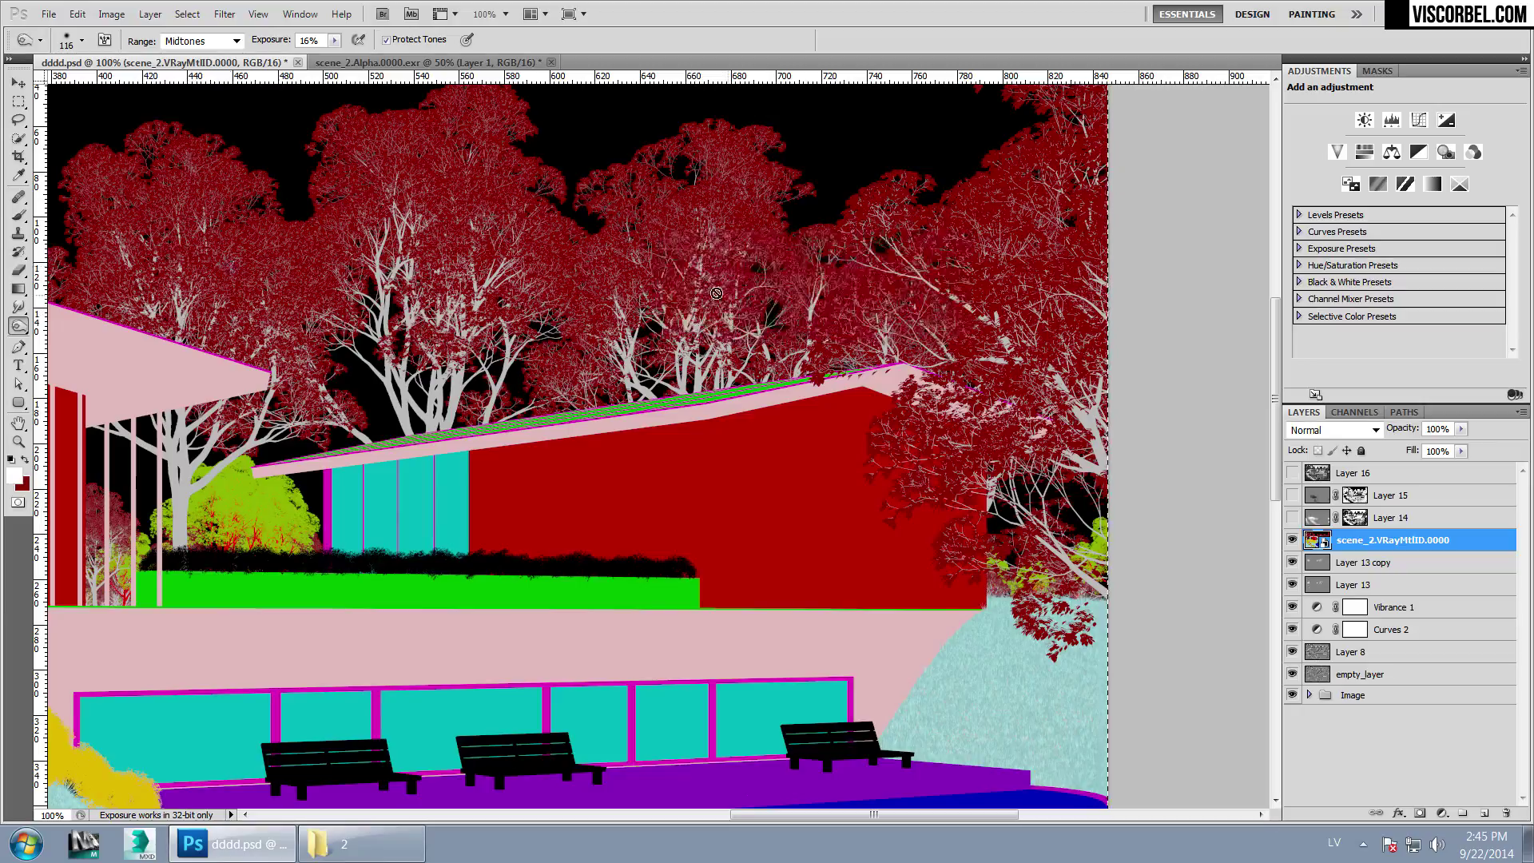
Select the dark red wood cladding areas of the material ID layer with Color Range at Fuzziness 40
key(Return)
click(184, 12)
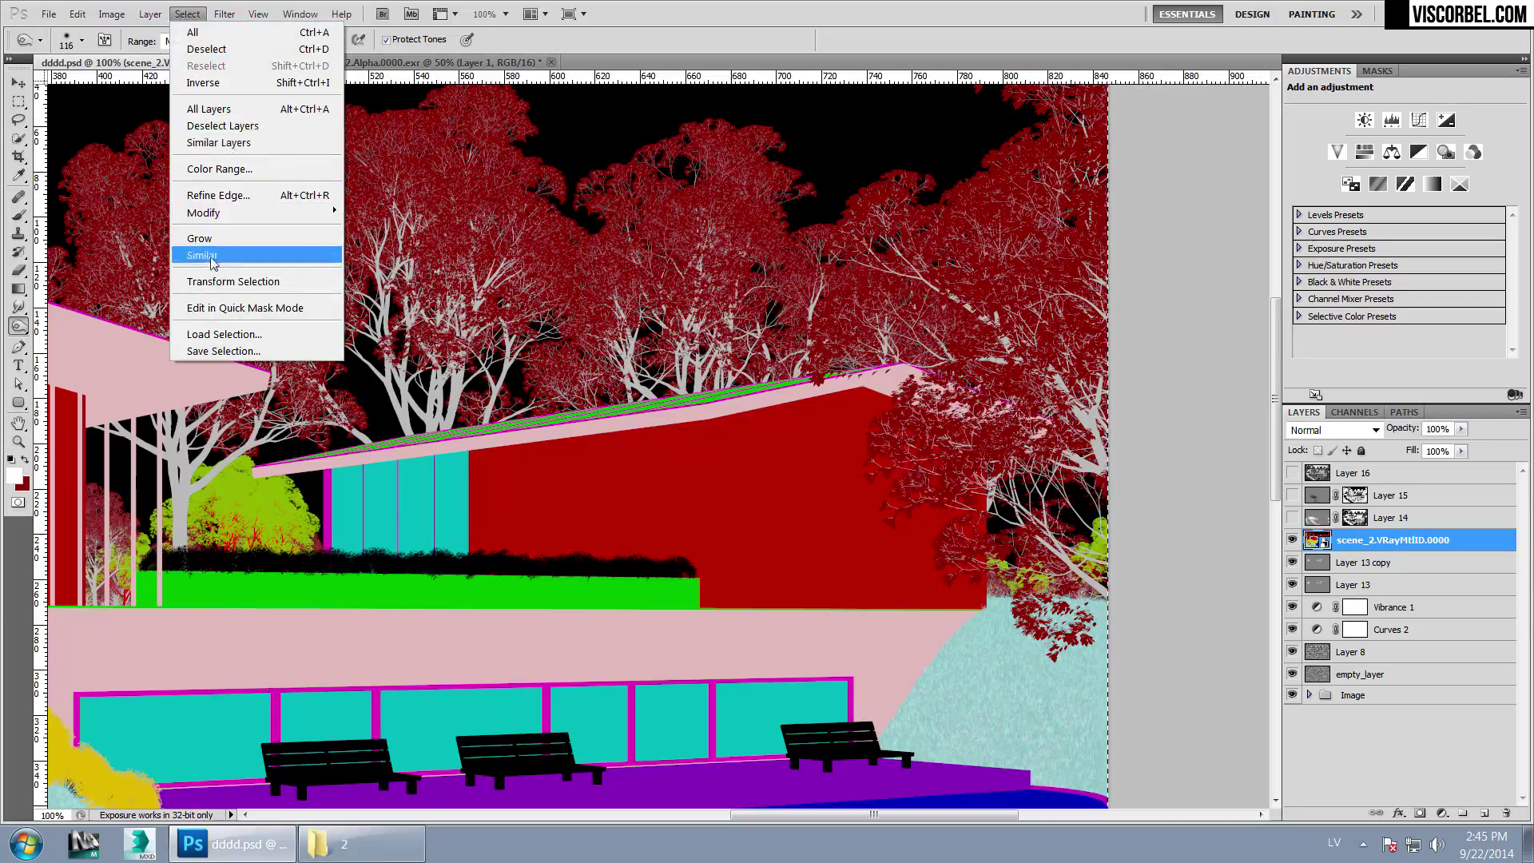
click(584, 421)
click(186, 15)
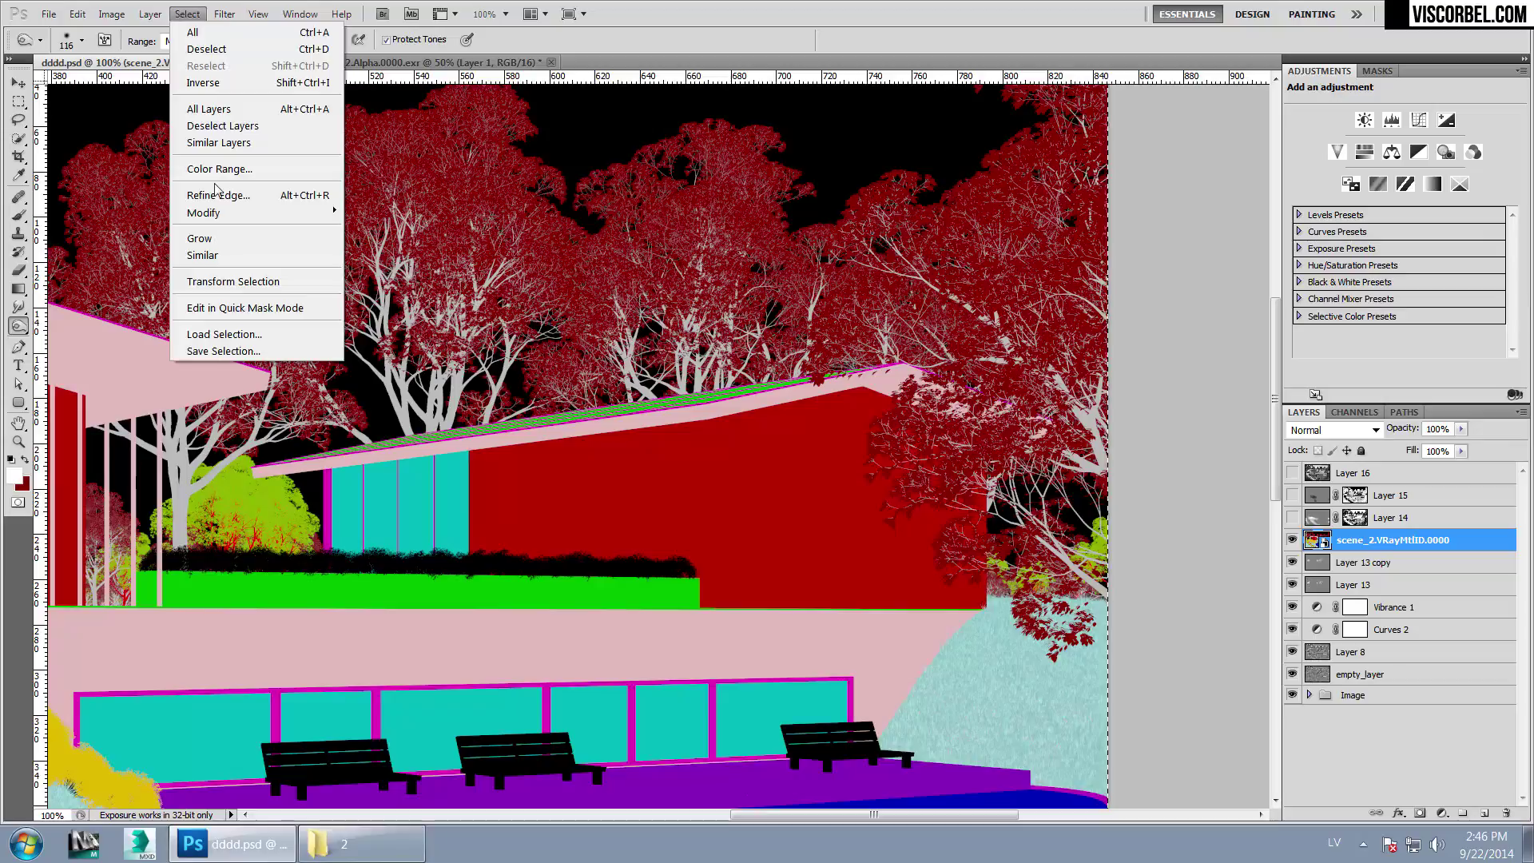
click(745, 503)
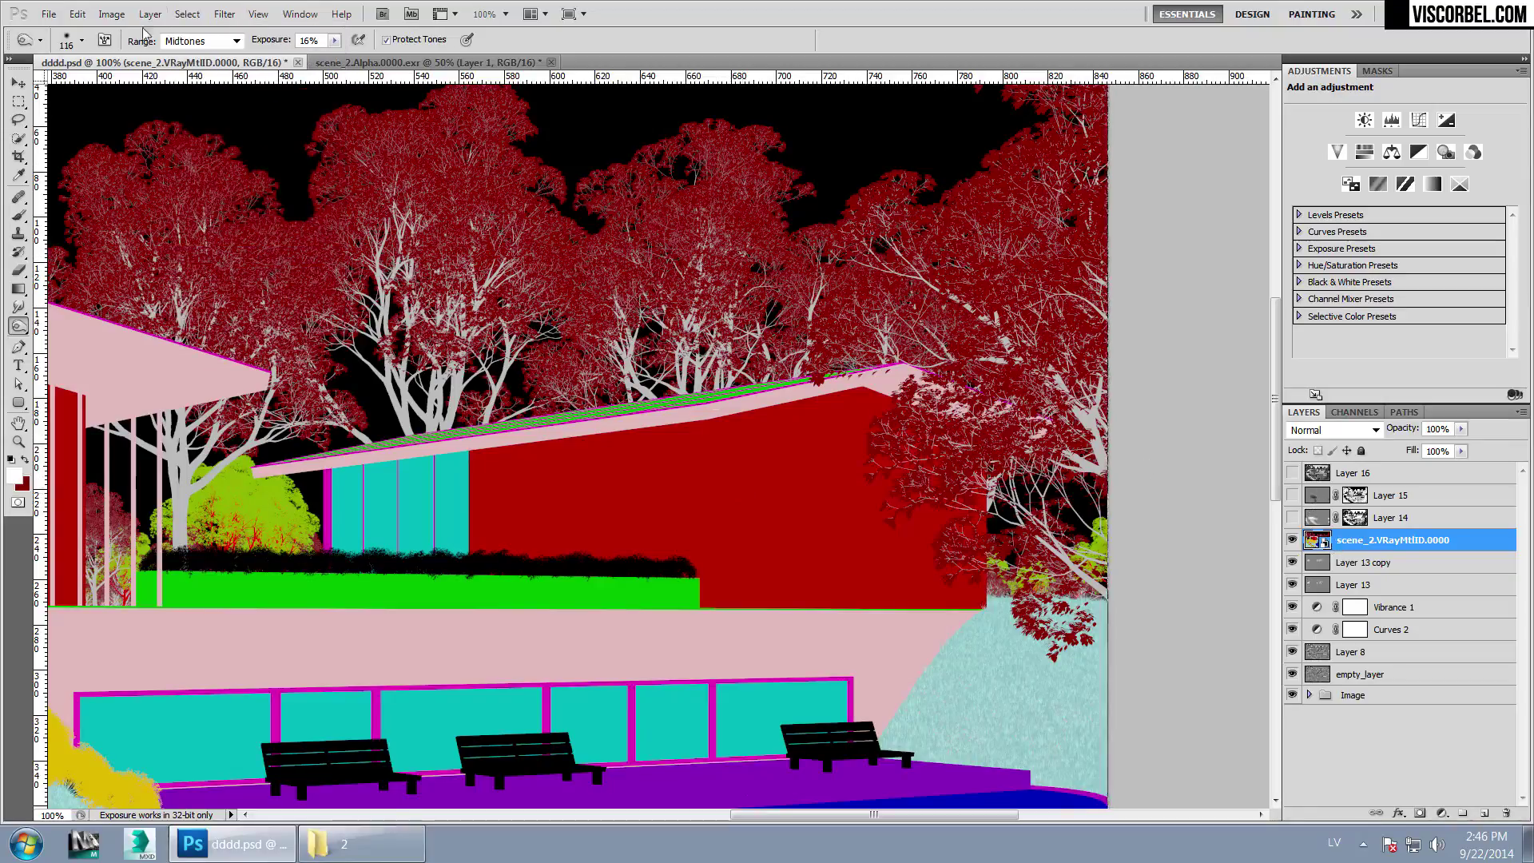
click(187, 14)
click(220, 163)
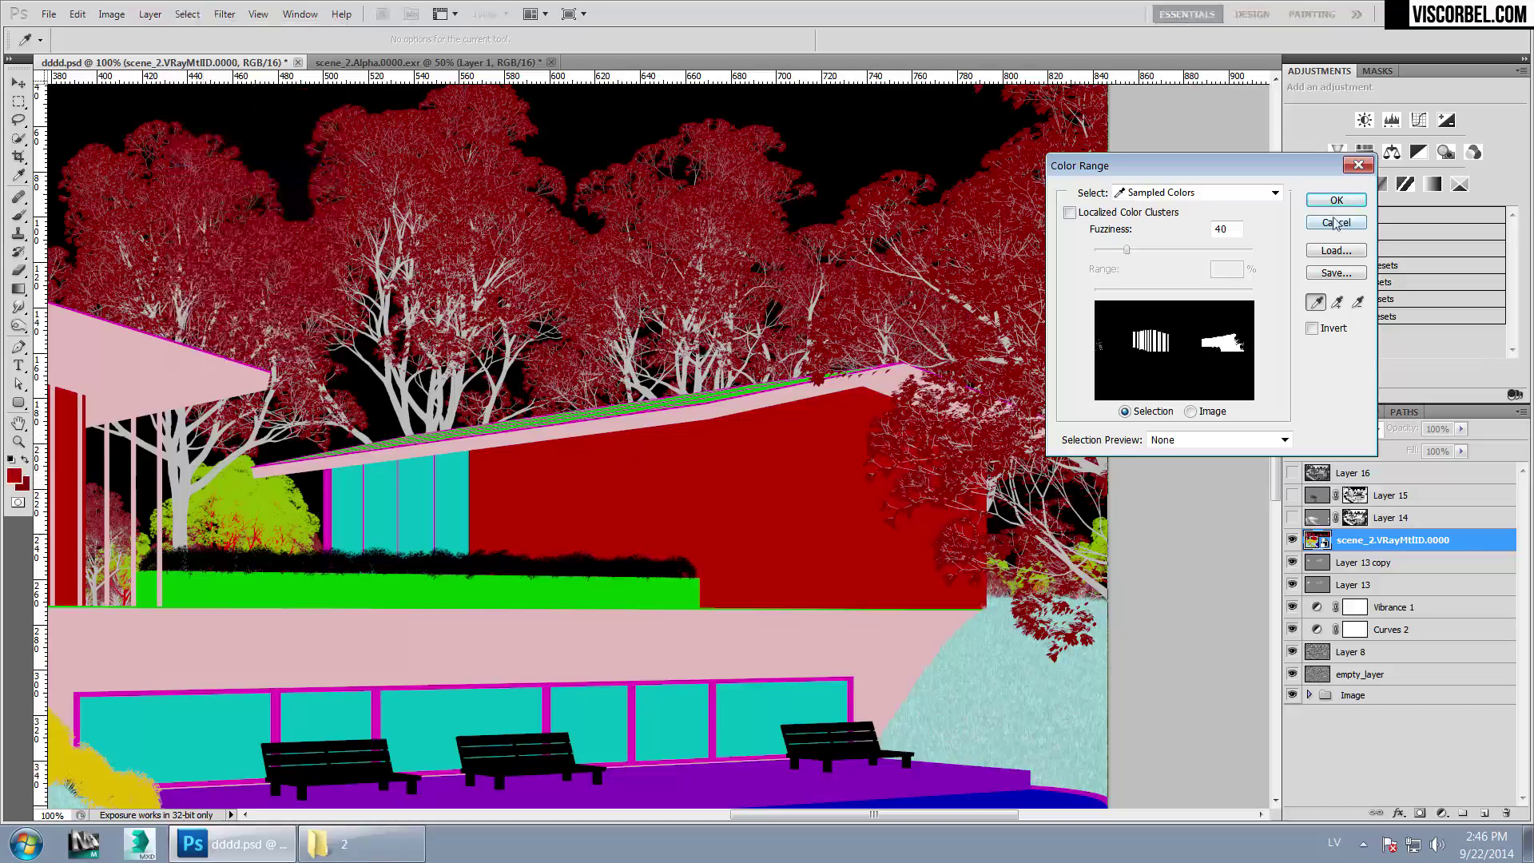
click(1336, 200)
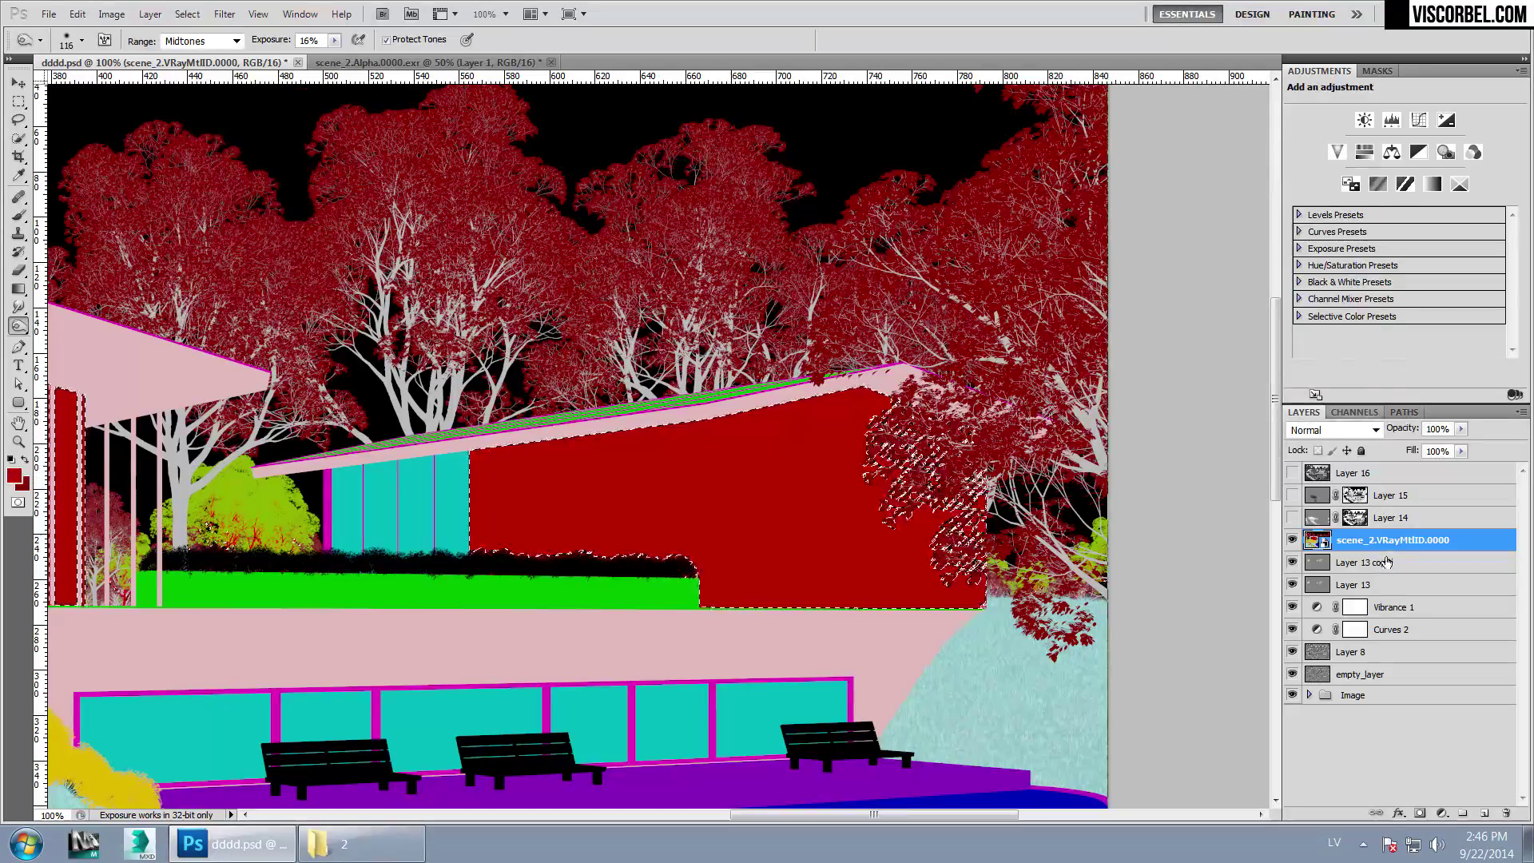
Hide the material ID layer and make Layer 13 copy active, keeping the cladding selection
key(ctrl+minus)
drag(624, 460, 1049, 482)
click(1292, 540)
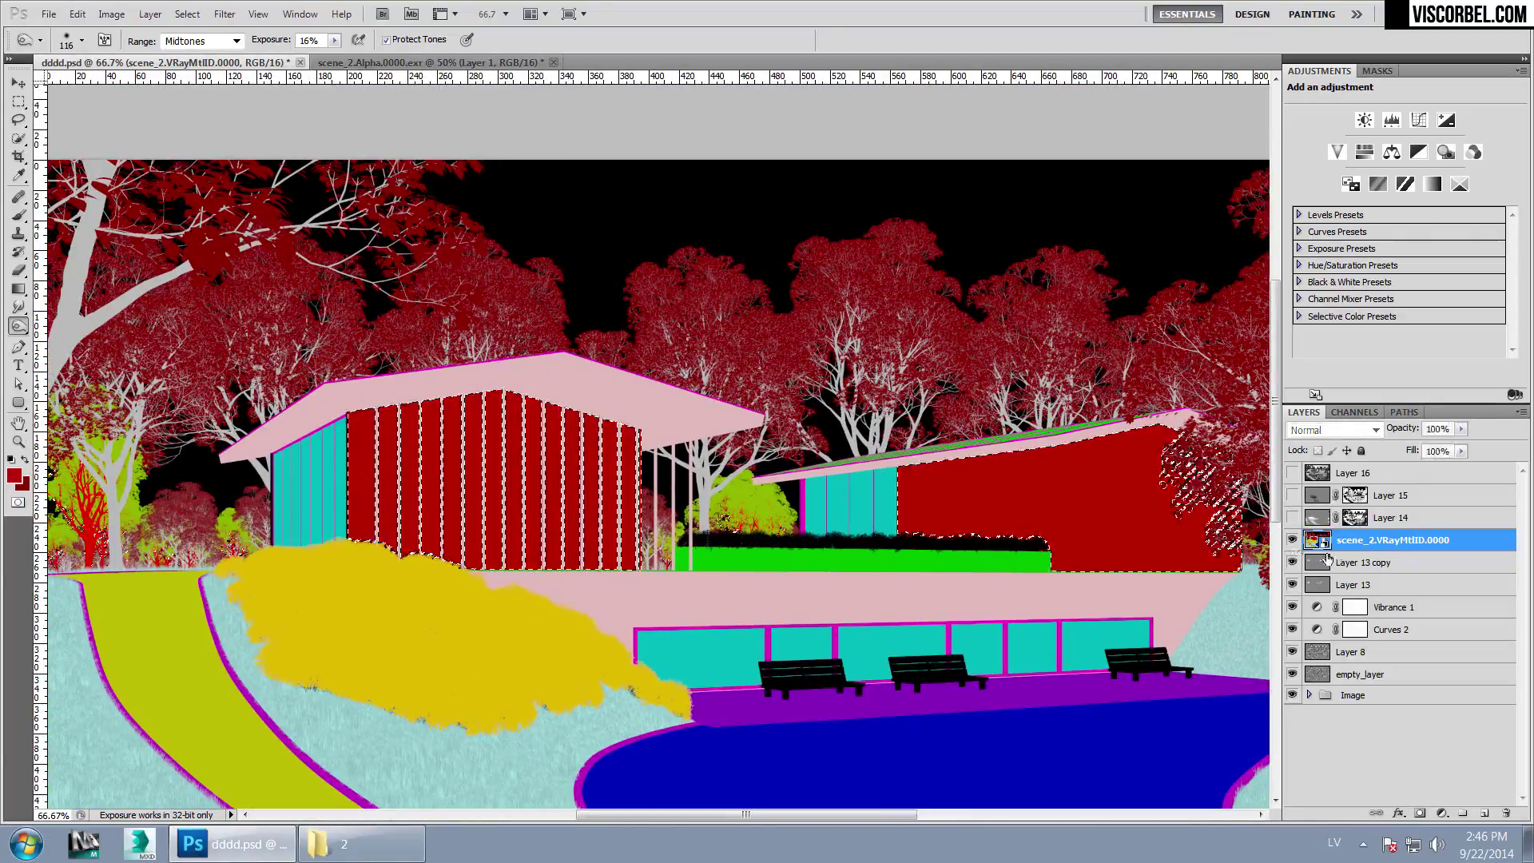
click(1359, 562)
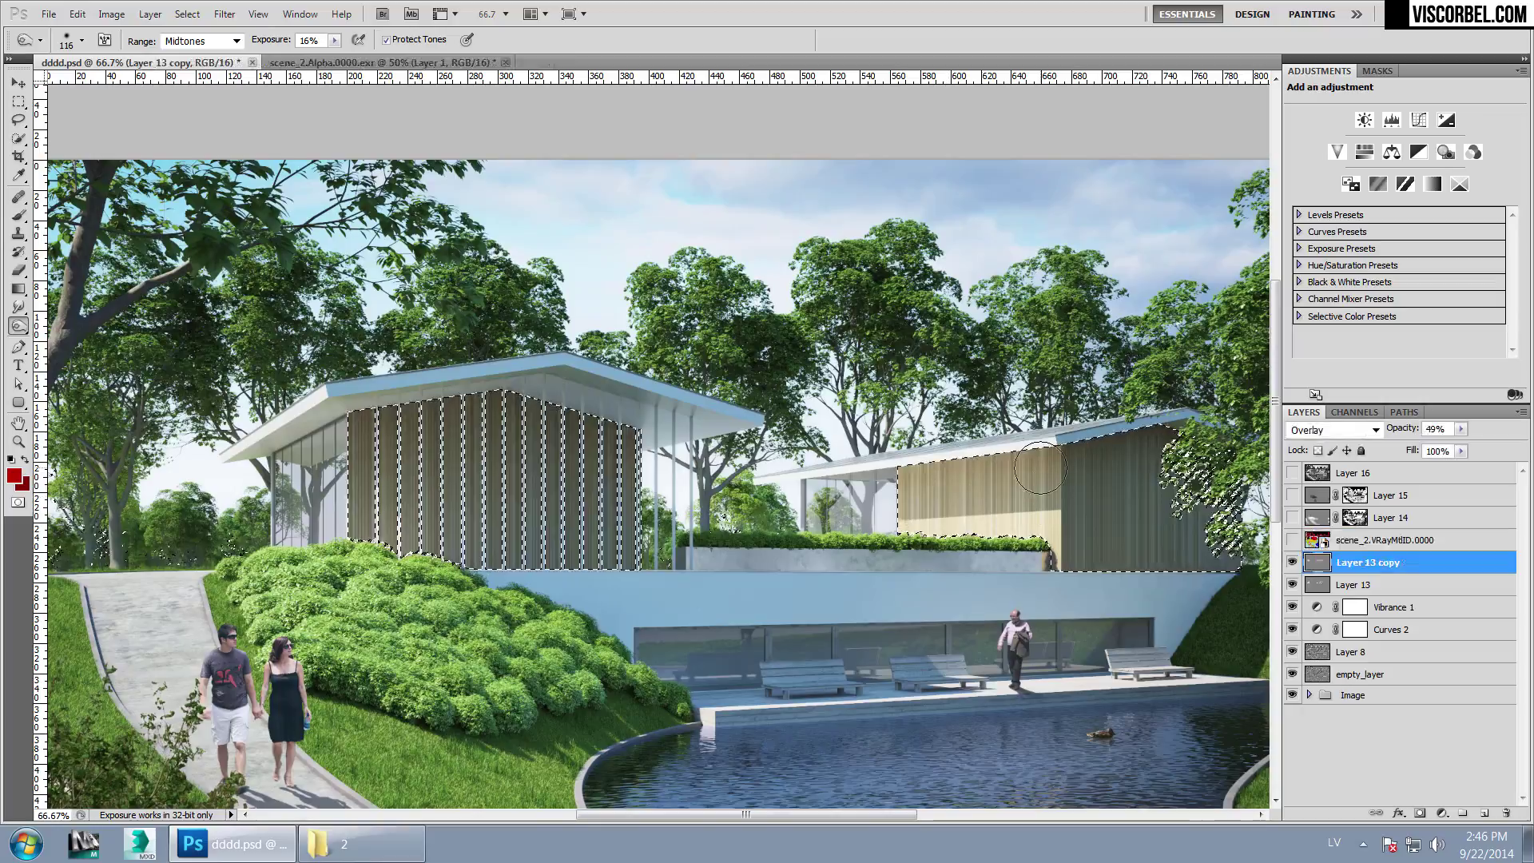
Subtract the left building's cladding and the right building's shaded side wall from the selection, leaving only the sunlit front wall
key(m)
key(alt)
drag(298, 328, 557, 423)
key(alt)
drag(589, 461, 1080, 771)
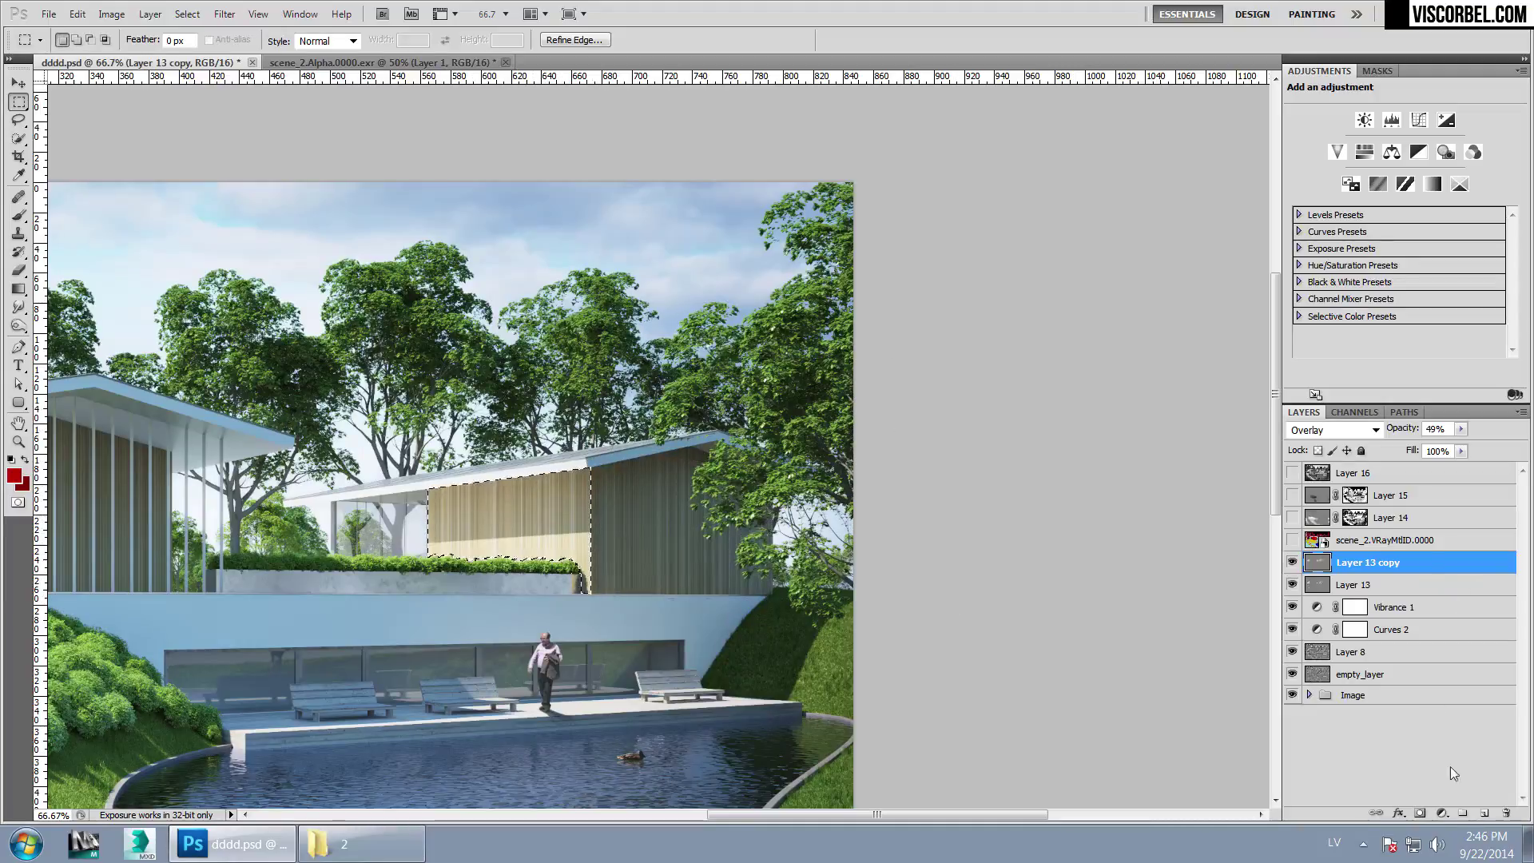
Fill the selected wall on a new layer with a reversed black-and-white linear gradient, dark at the top, and deselect
click(1483, 813)
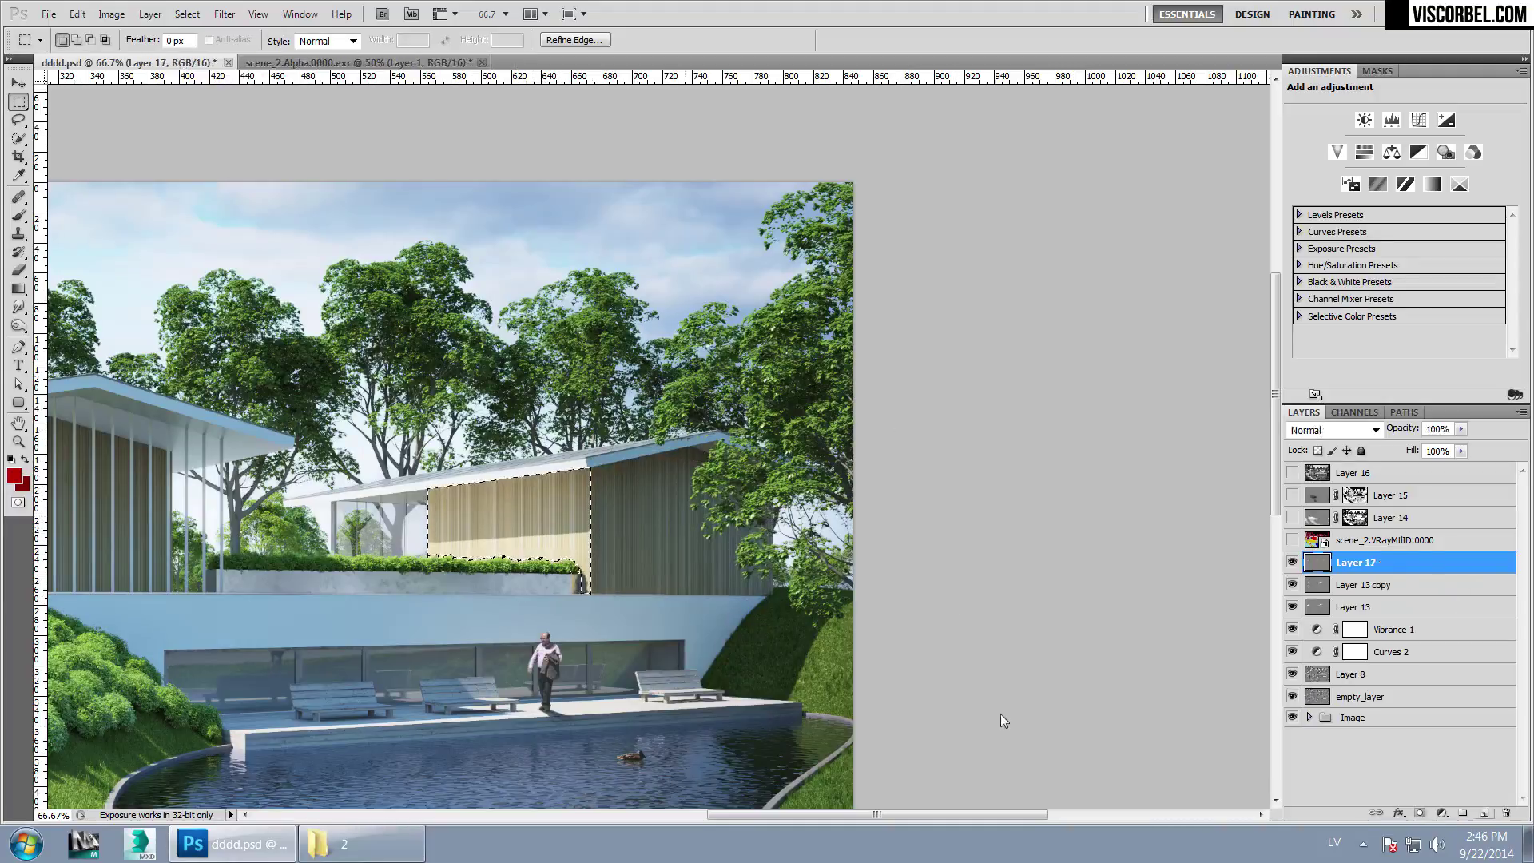
click(19, 290)
drag(577, 478, 528, 540)
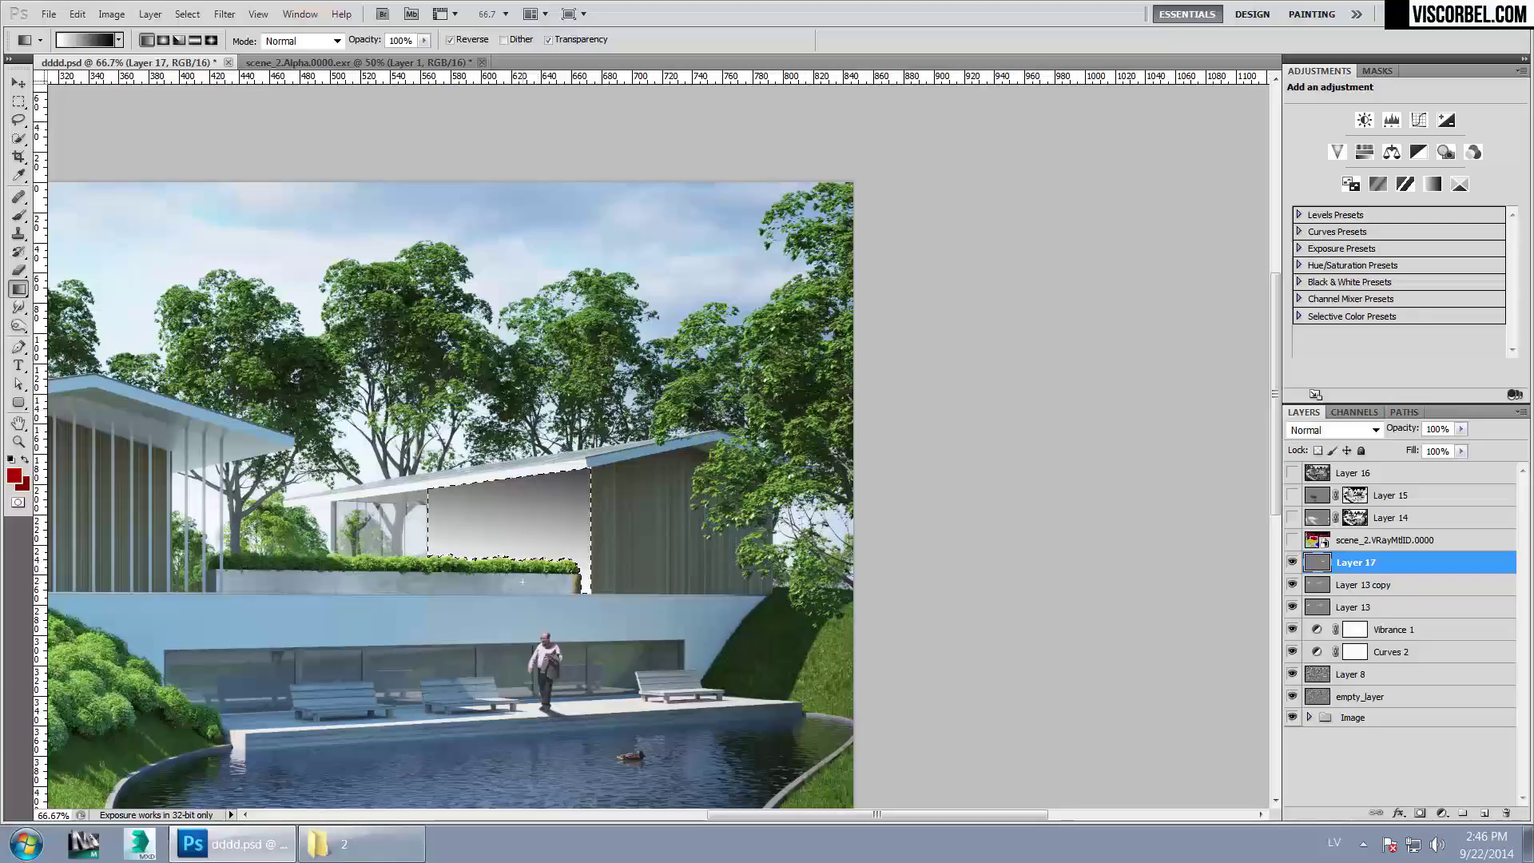
key(ctrl+d)
Try the Multiply blend mode on Layer 17 at 46% opacity
click(1334, 430)
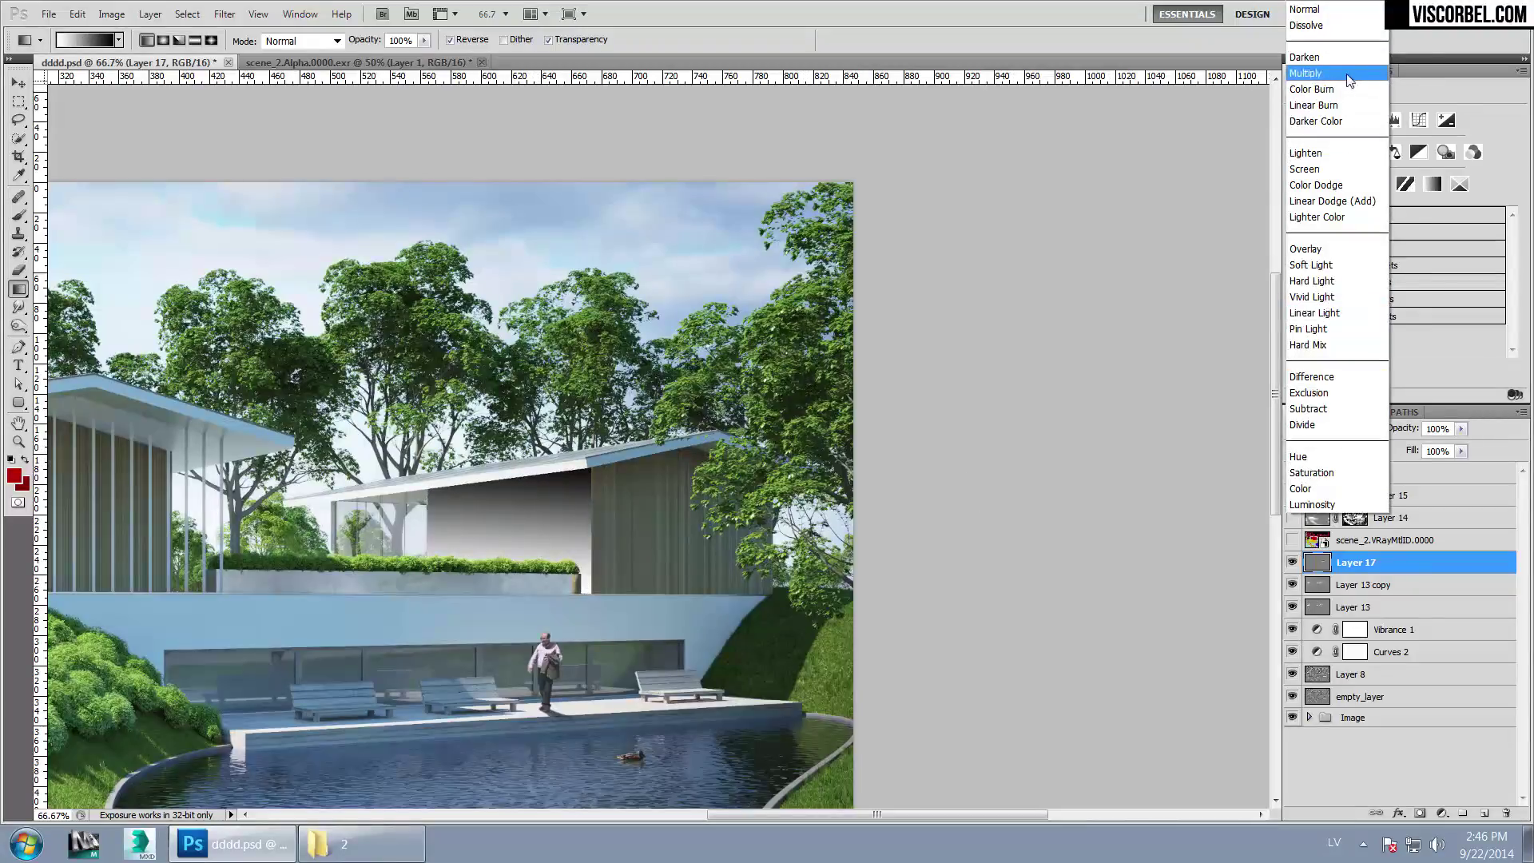
click(1349, 73)
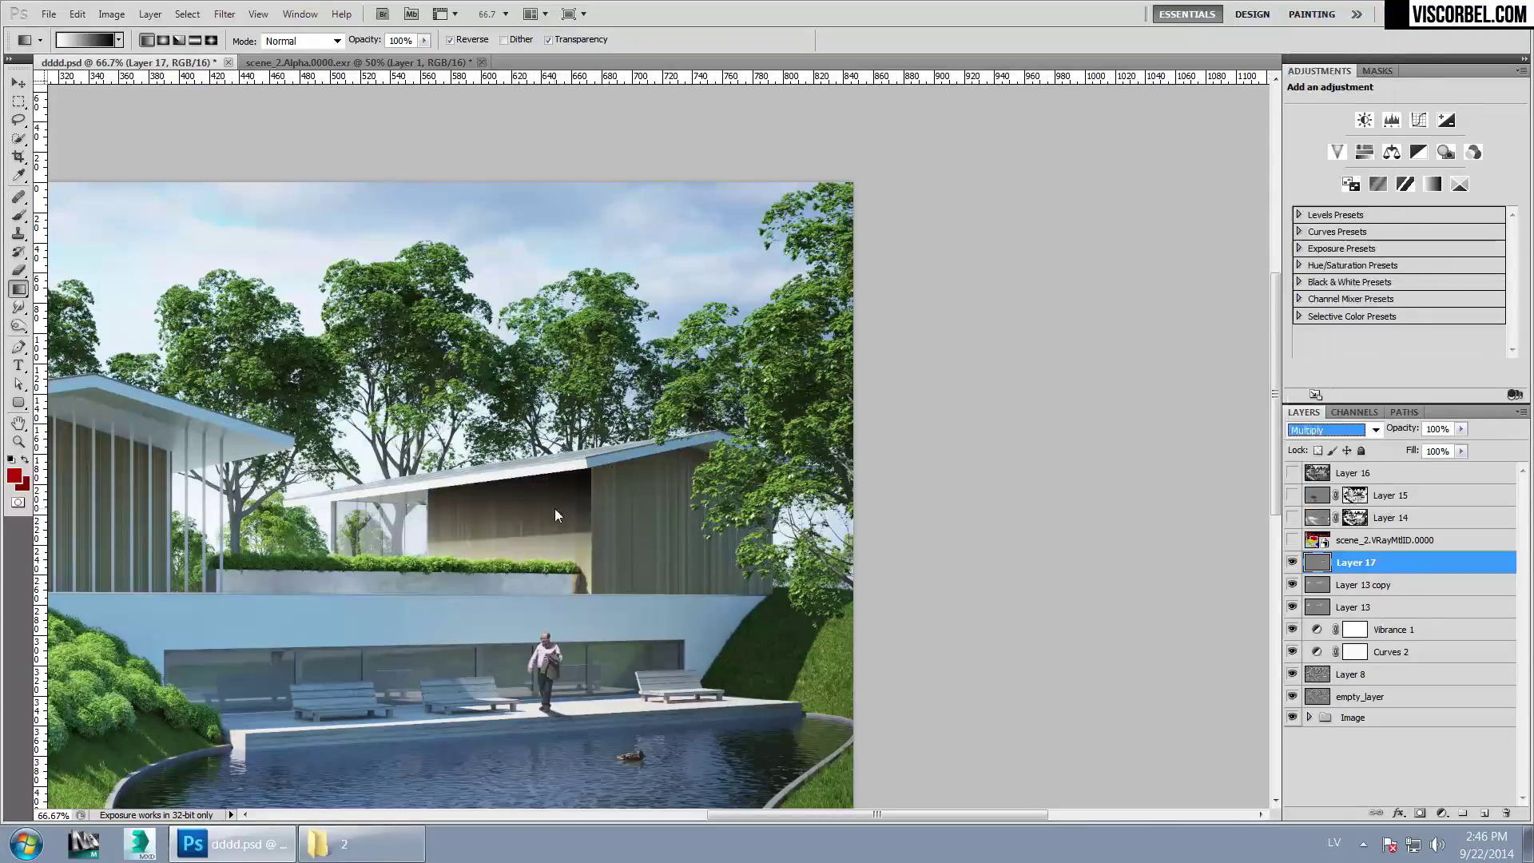
click(1460, 429)
drag(1419, 449, 1416, 450)
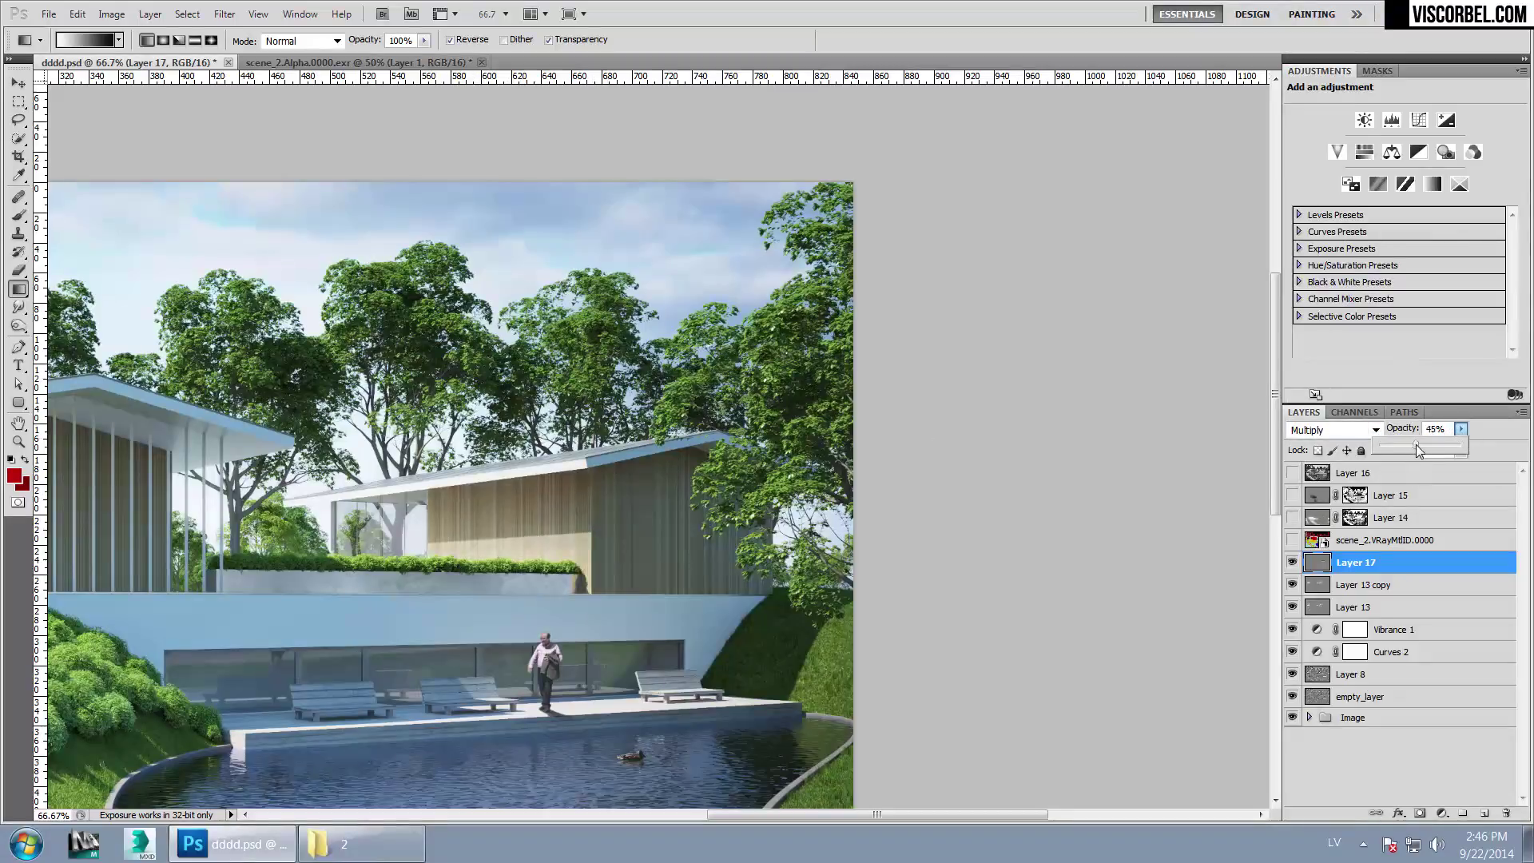
Compare Overlay with its neighbouring blend modes on Layer 17 and try Soft Light at 100% opacity
click(1331, 430)
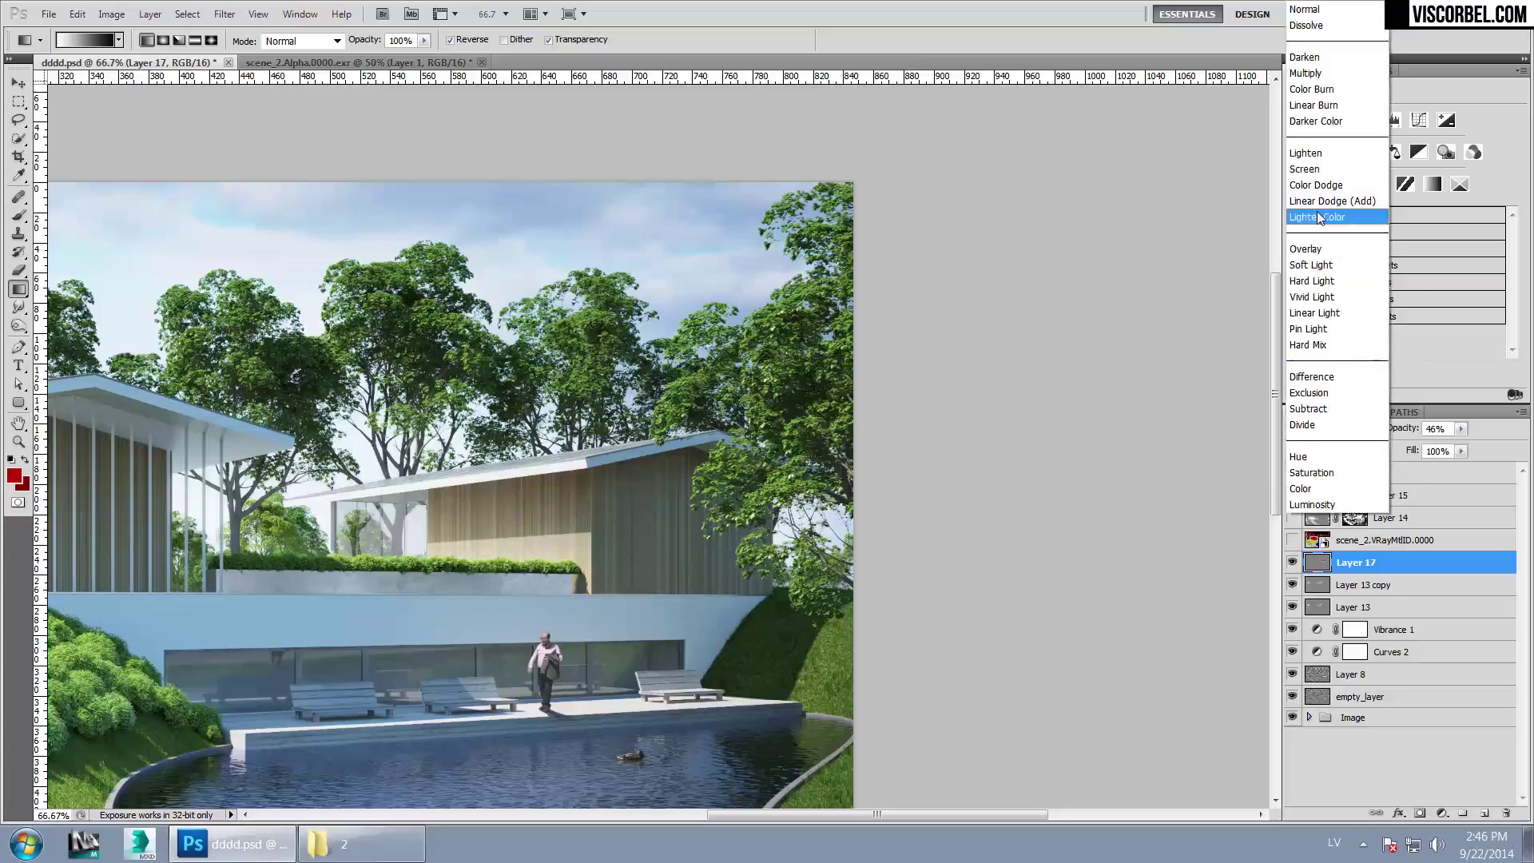
click(1322, 254)
key(Down)
key(Up)
key(Up)
key(Down)
key(Down)
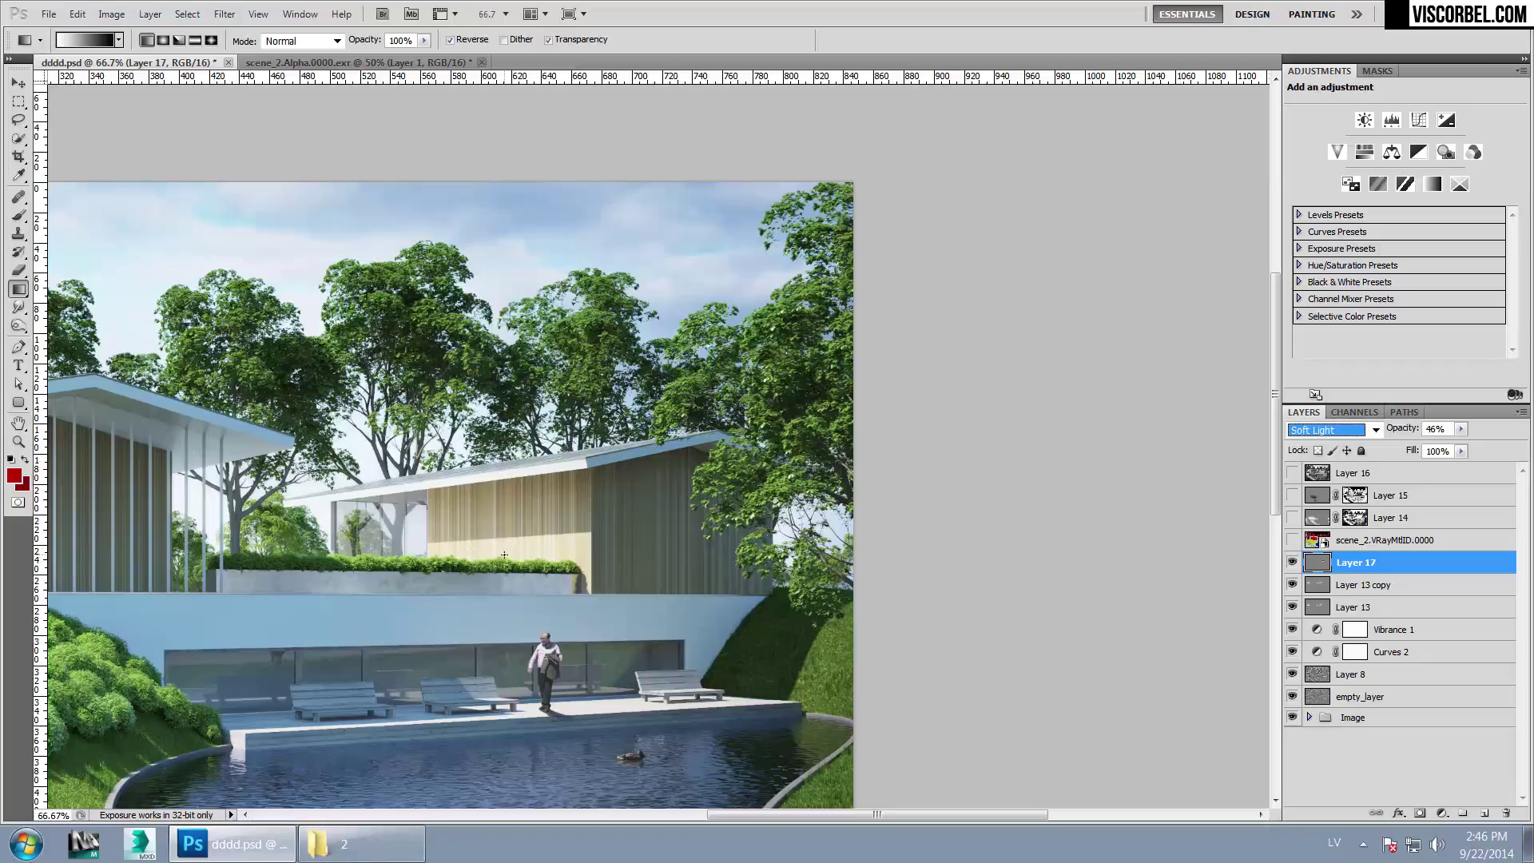
drag(1462, 432, 1526, 461)
drag(1421, 457, 1530, 454)
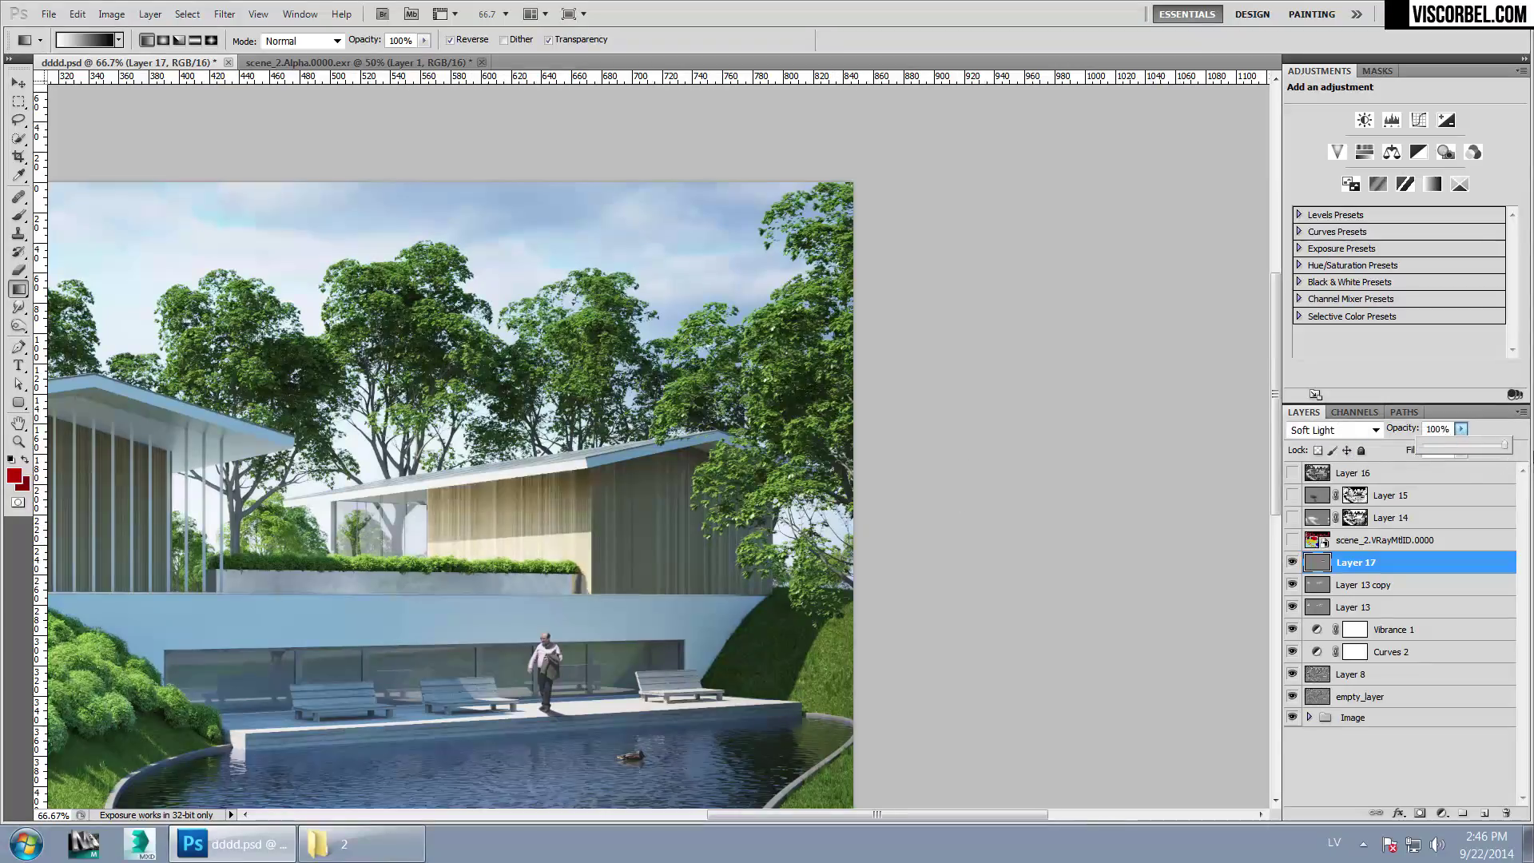
Try Screen on Layer 17, reduce its opacity to 36% and set the blend mode to Overlay
click(1373, 436)
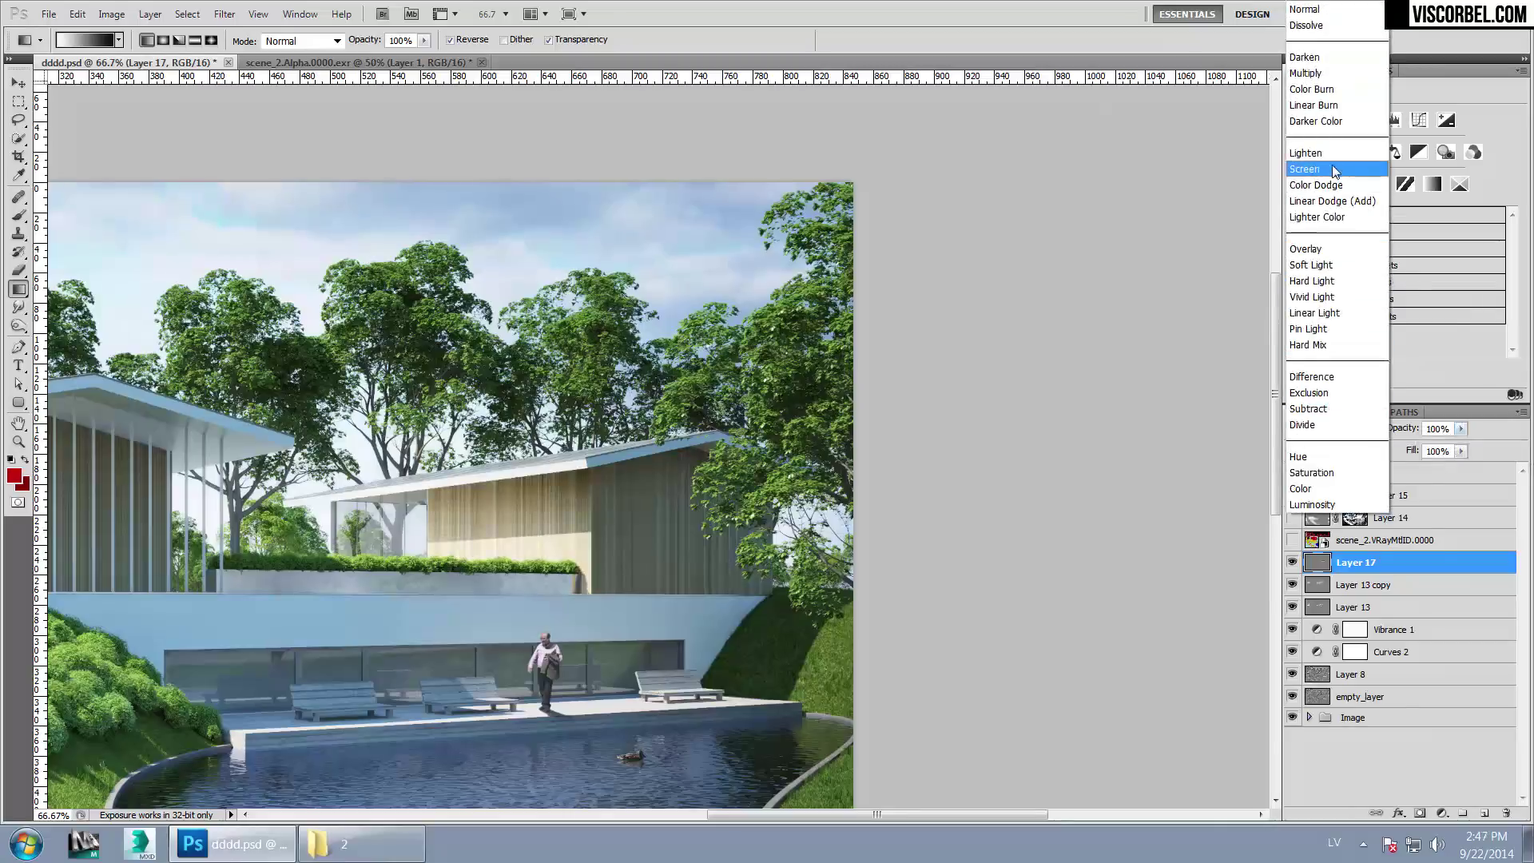
click(1333, 164)
drag(1460, 428, 1406, 451)
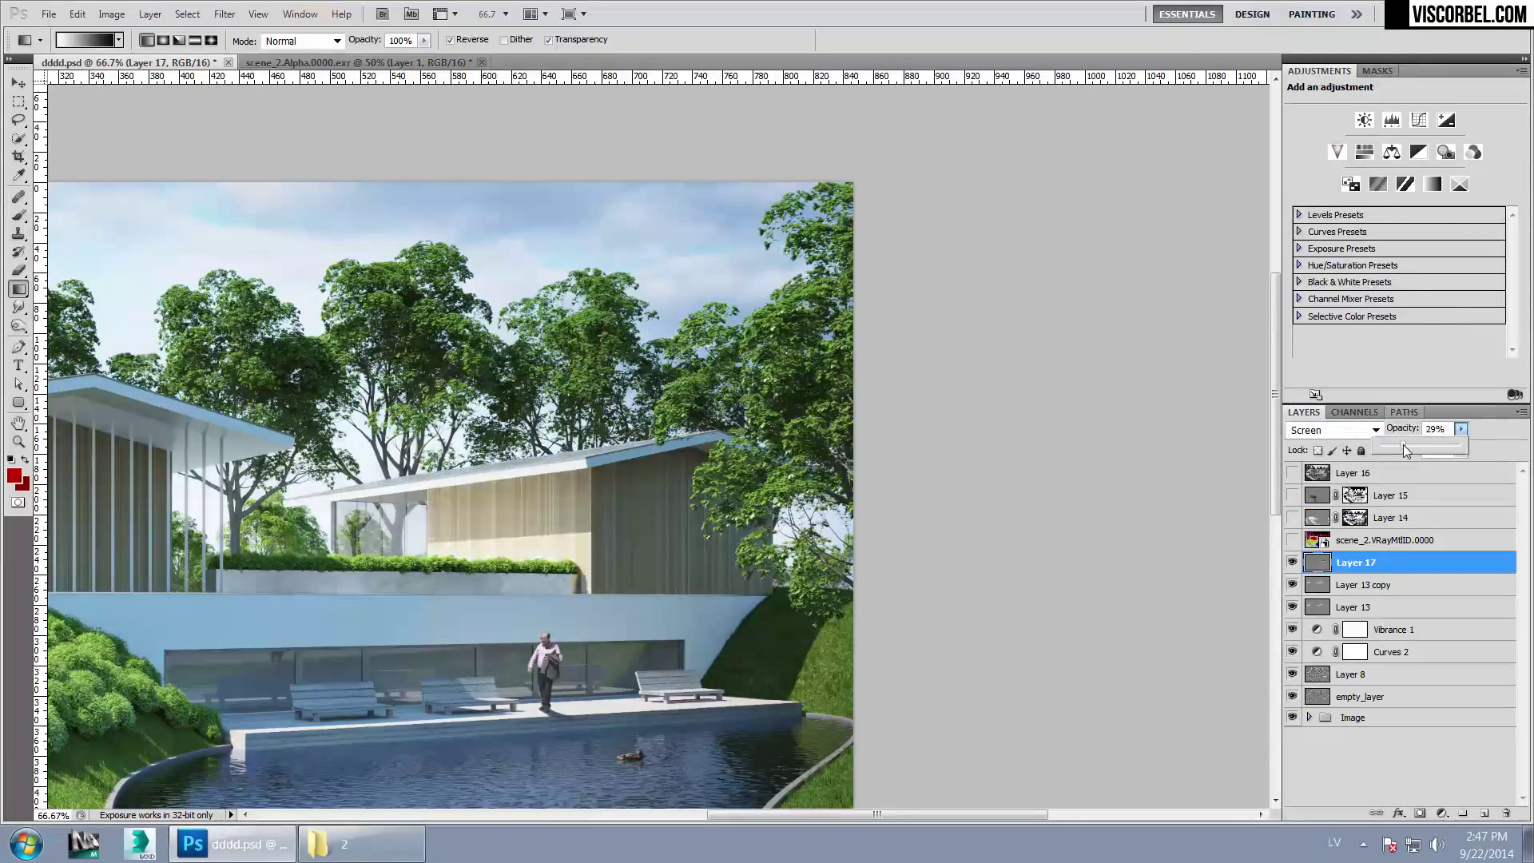
click(1334, 429)
click(1327, 254)
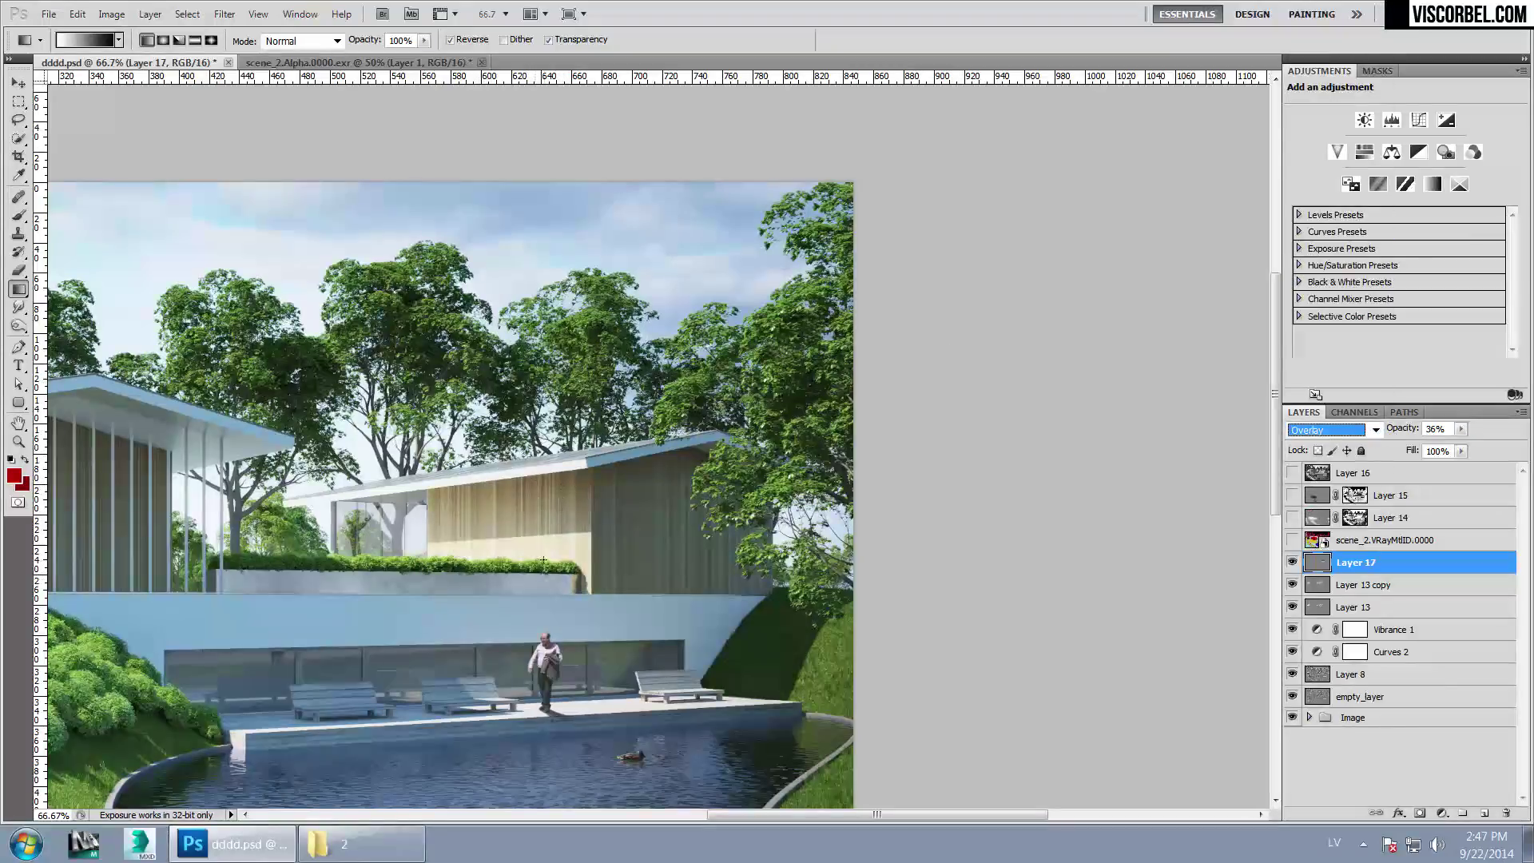
Examine the gradient shading on the right building's front wall up close and within the whole image
key(ctrl+minus)
key(ctrl+minus)
key(ctrl+plus)
key(ctrl+plus)
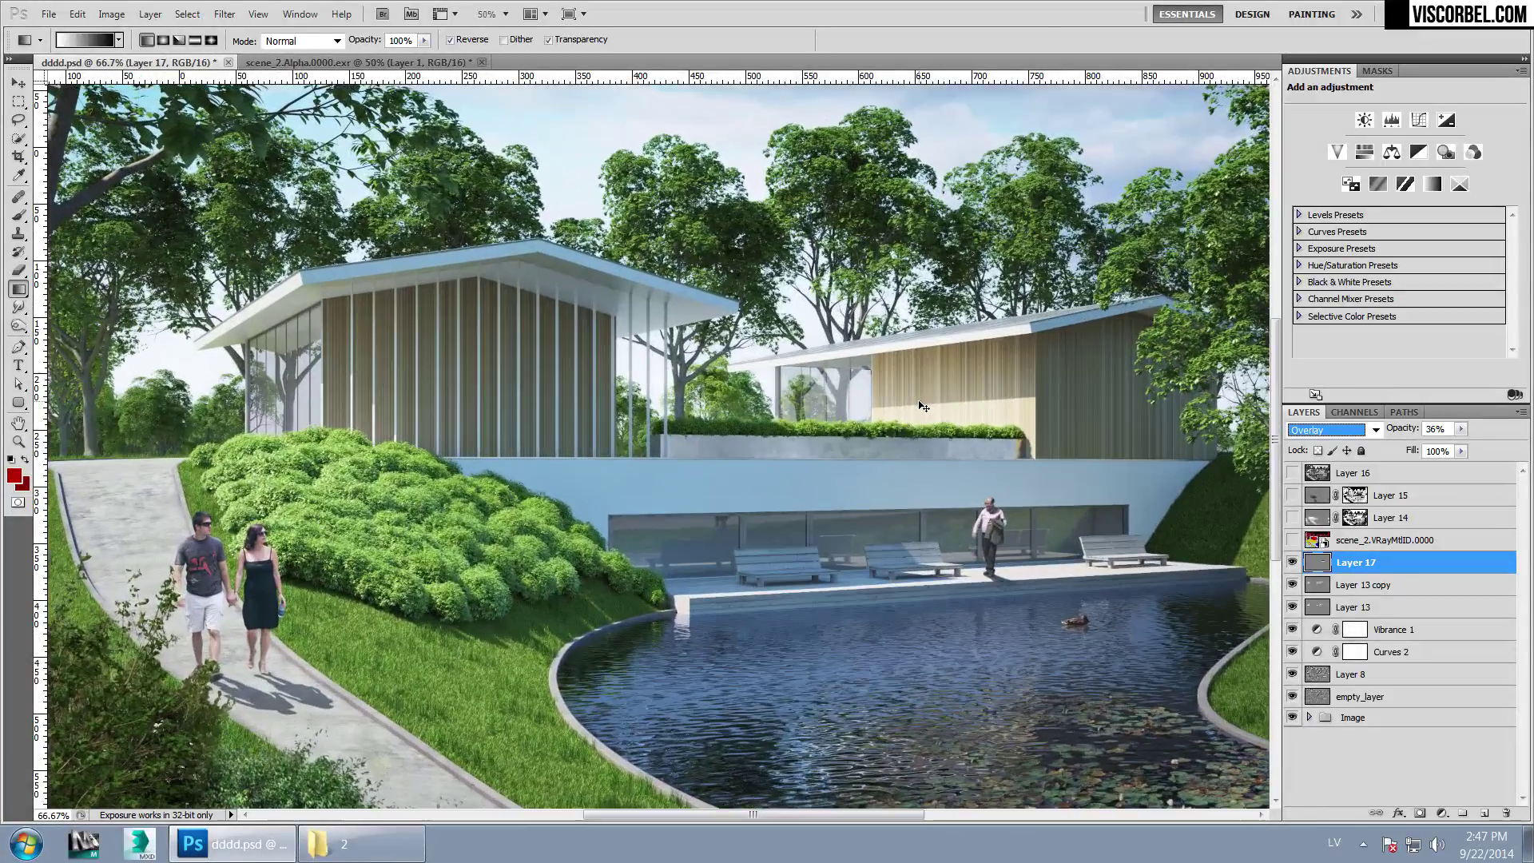
drag(919, 406, 651, 633)
key(ctrl+plus)
key(ctrl+plus)
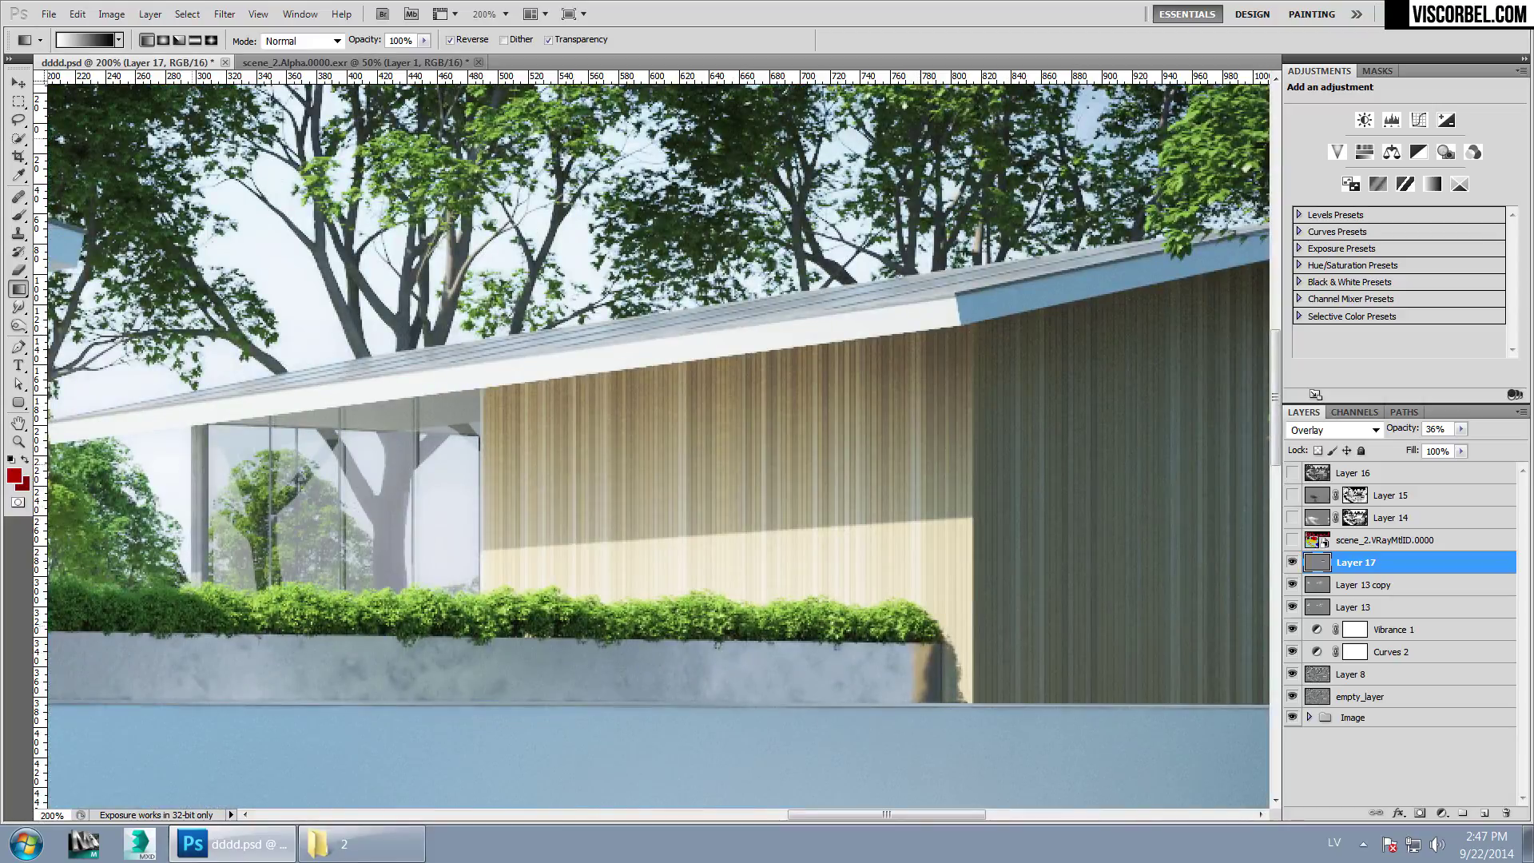
key(ctrl+minus)
key(ctrl+minus)
key(ctrl+minus)
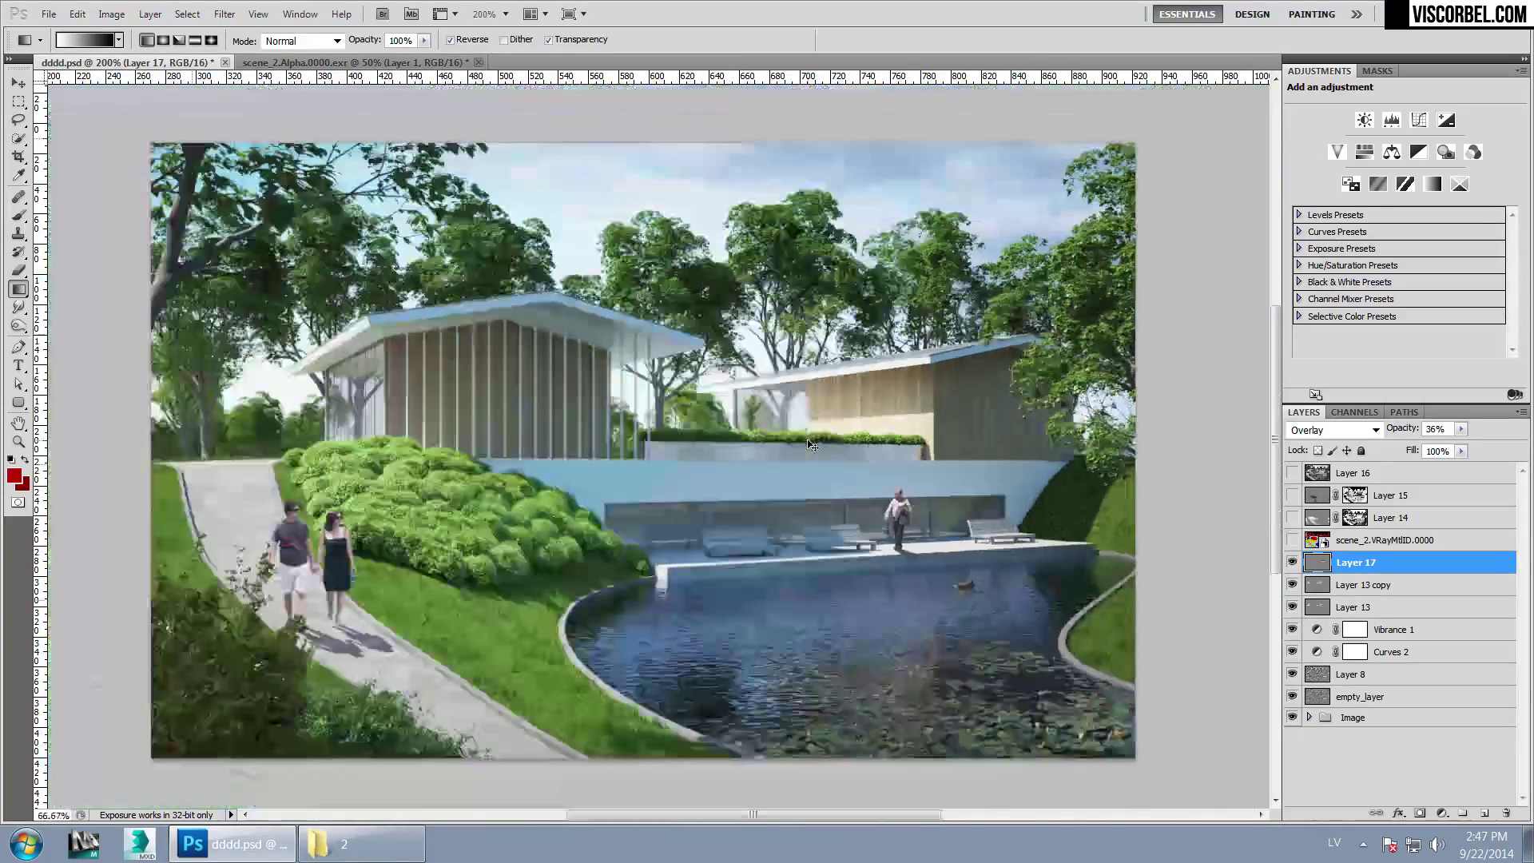
key(ctrl+plus)
key(ctrl+plus)
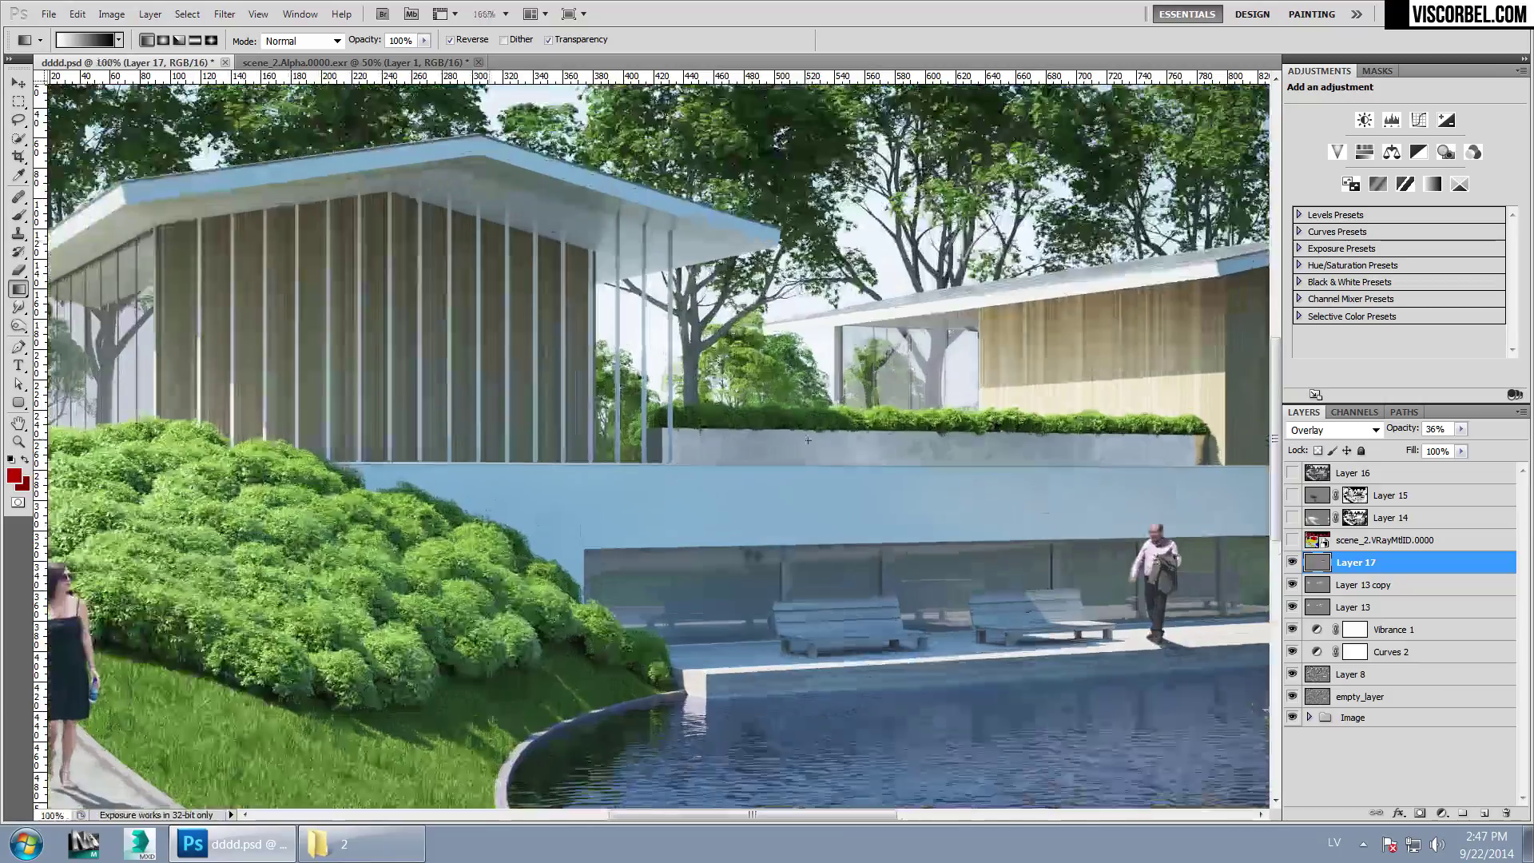
Hide Layer 17, and show and select the scene_2.VRayMtlID.0000 layer
drag(1046, 576, 515, 639)
click(1292, 562)
click(1292, 539)
click(1342, 544)
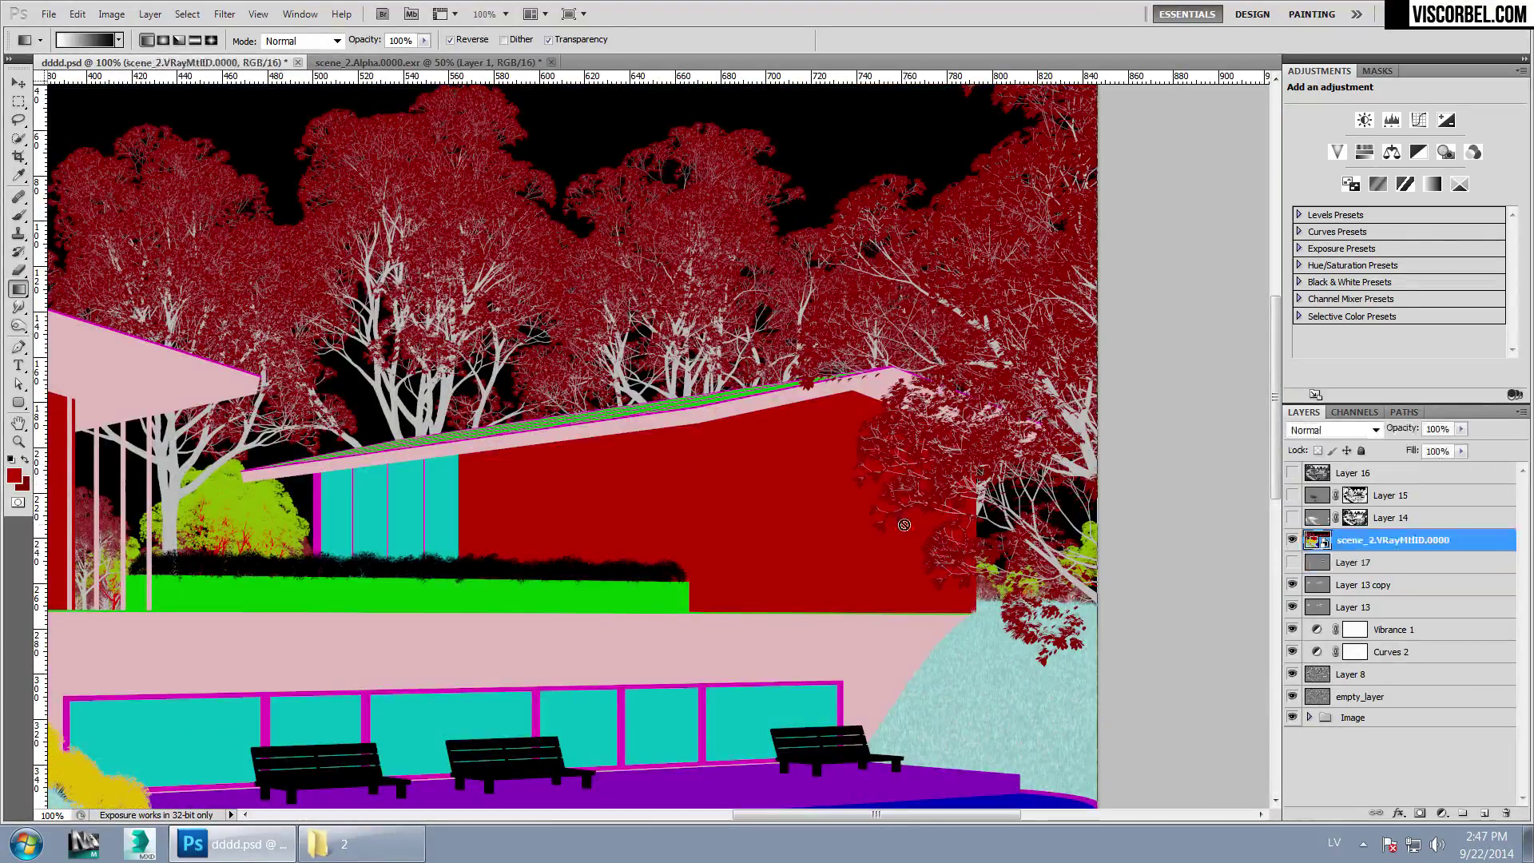
Select the right building's red wall area on the material ID layer with Color Range, limited to a rectangle around the building
key(m)
drag(824, 544, 1036, 673)
click(186, 15)
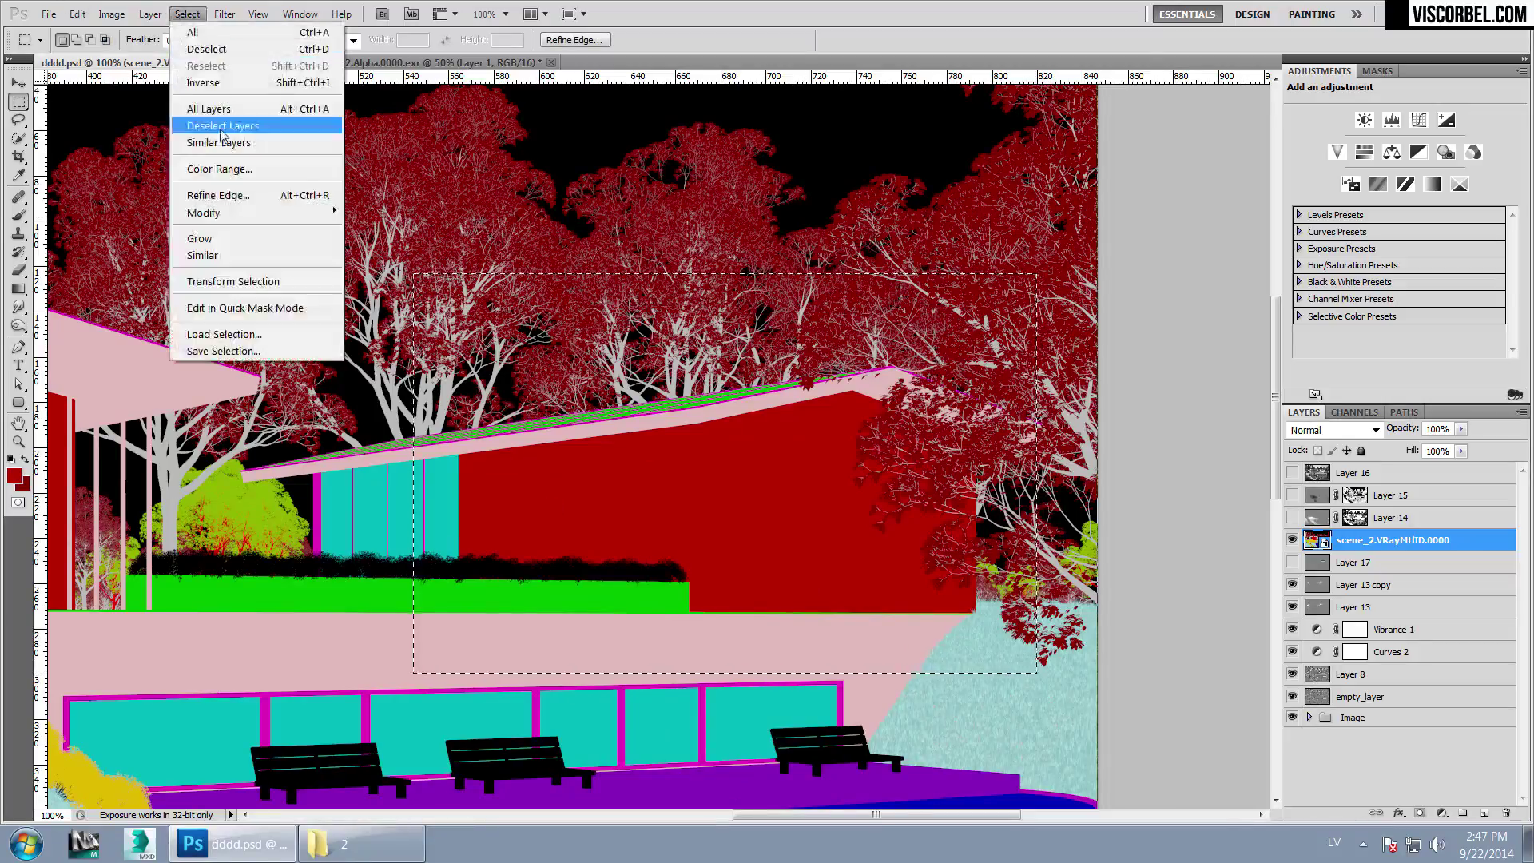
click(206, 169)
click(1336, 198)
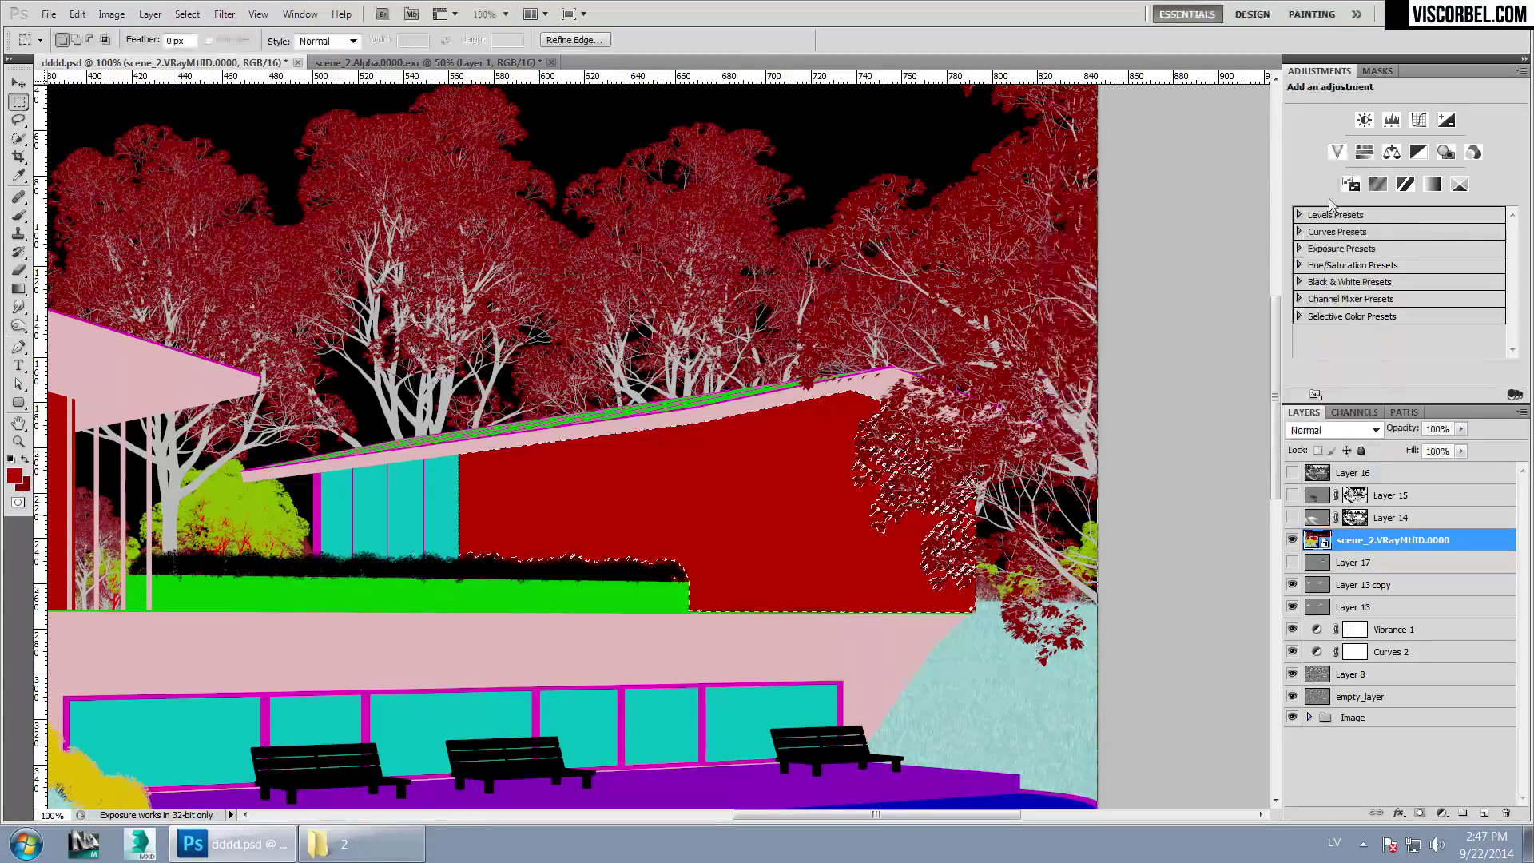
Hide the material ID layer, select Layer 17 and subtract the sunlit front wall so only the shaded side wall remains selected
click(1292, 540)
click(1398, 562)
drag(518, 425, 459, 562)
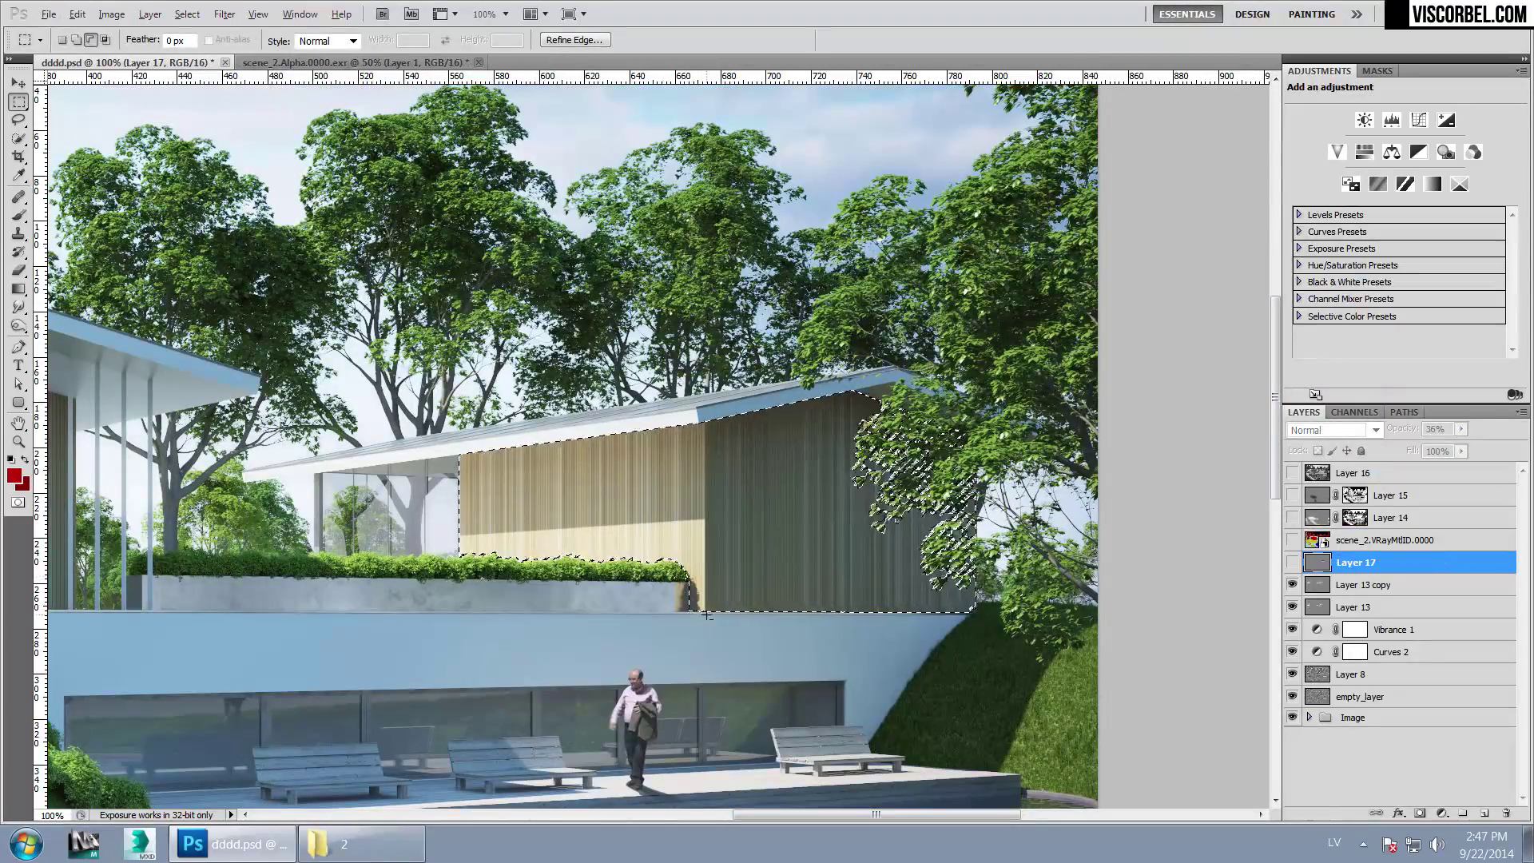
drag(519, 427, 705, 420)
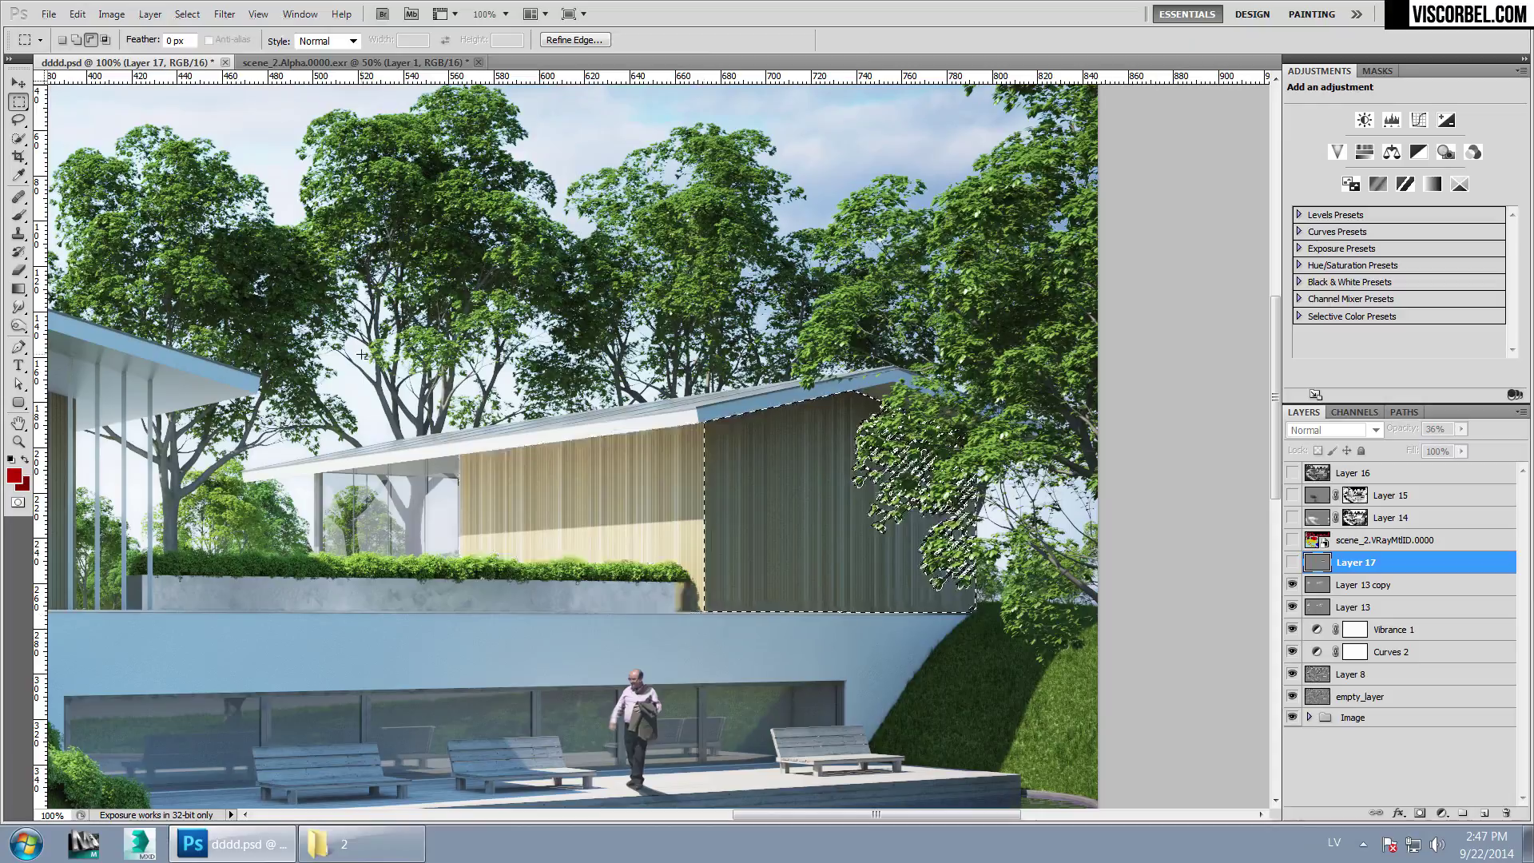
Add a layer above Layer 17, show Layer 17, and fill the side wall with a gradient from dark at the roof to white below
click(1483, 813)
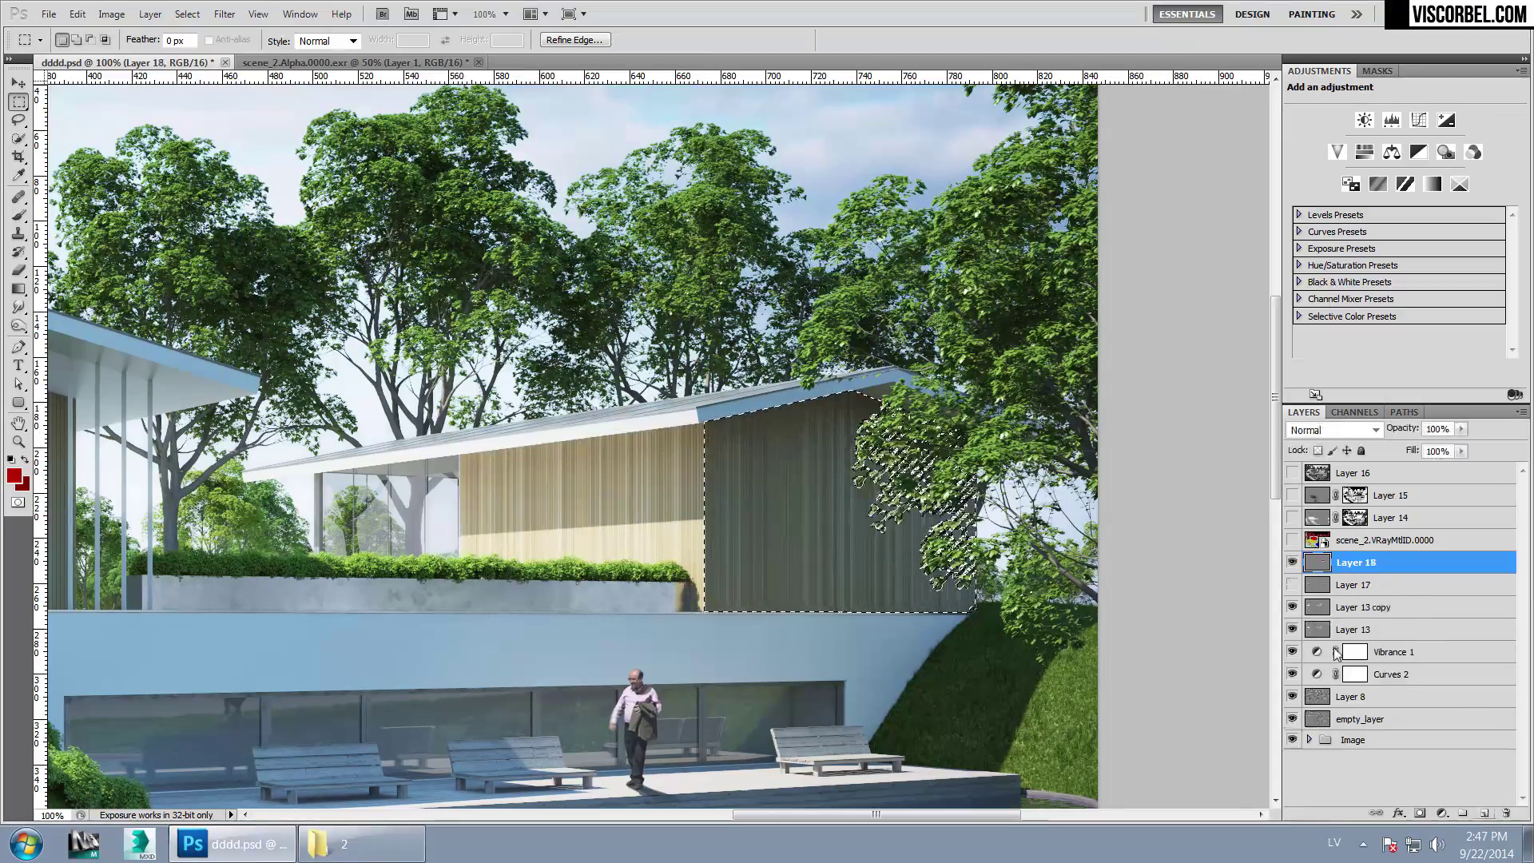
click(1293, 584)
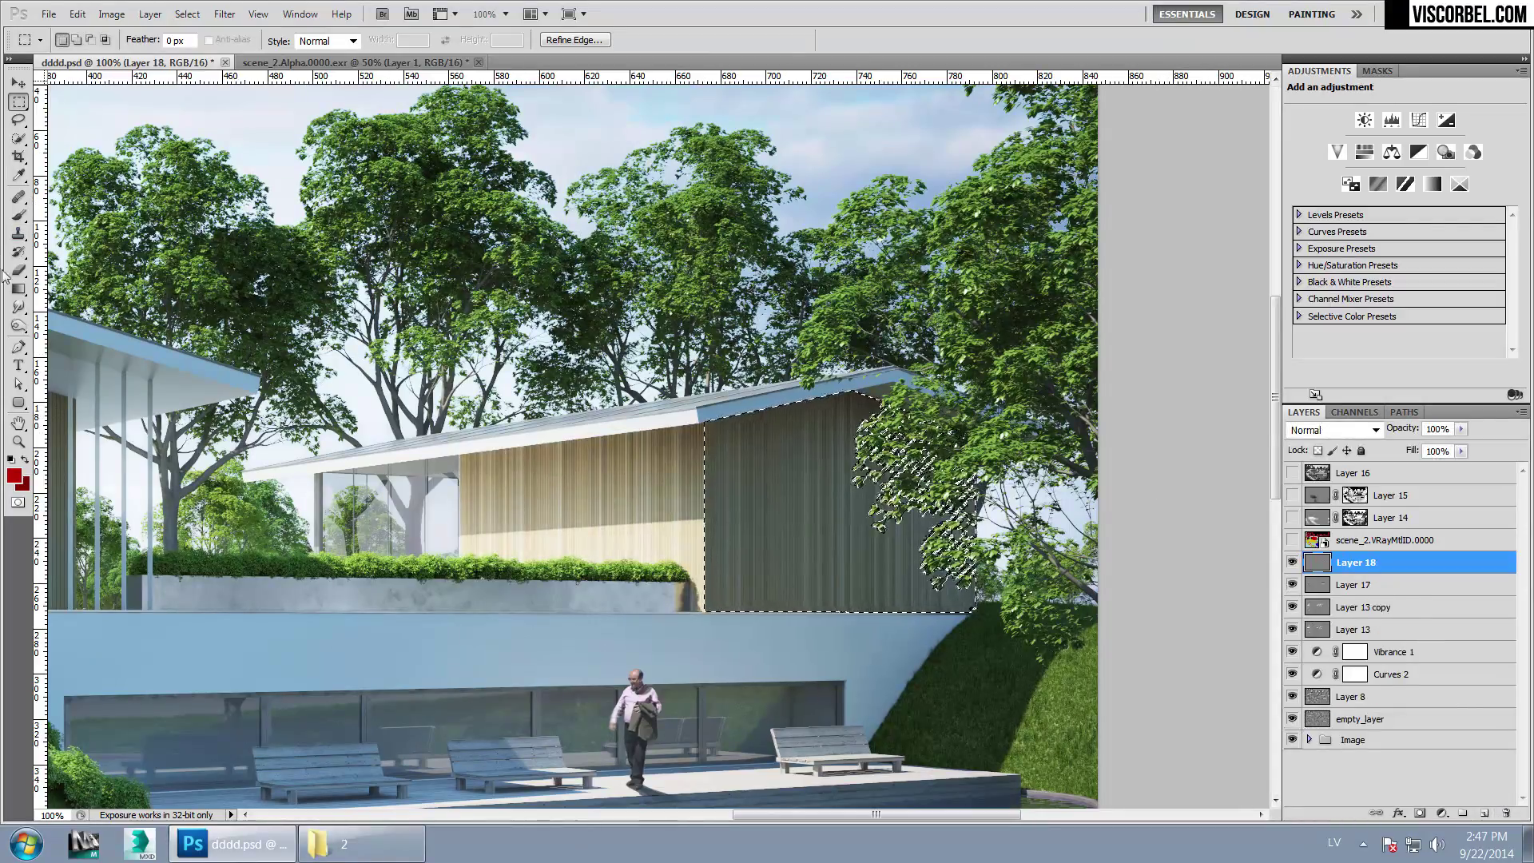
click(19, 290)
drag(774, 419, 821, 434)
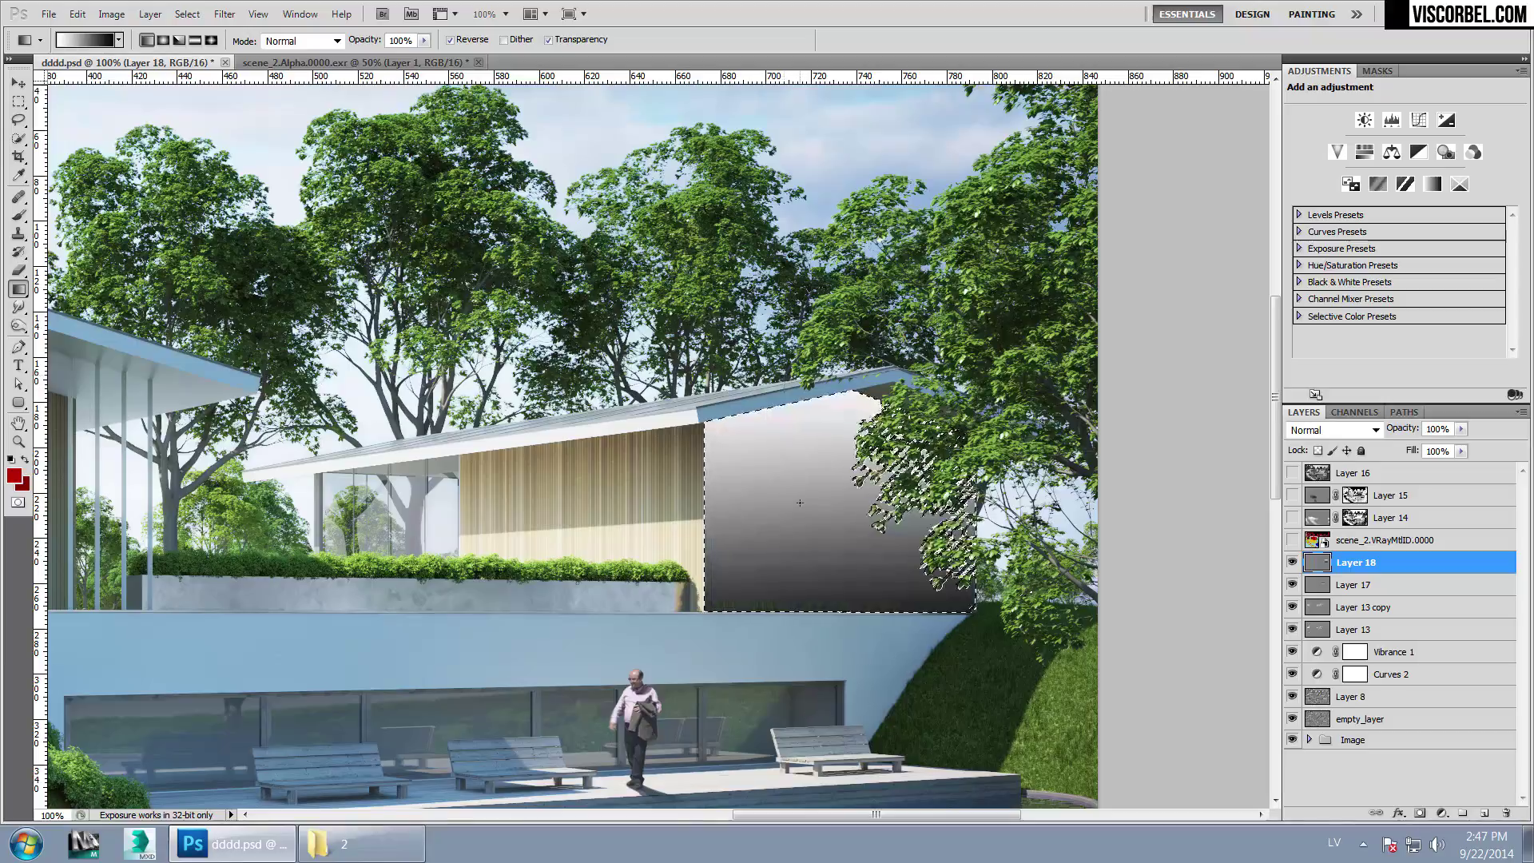
drag(838, 532, 835, 519)
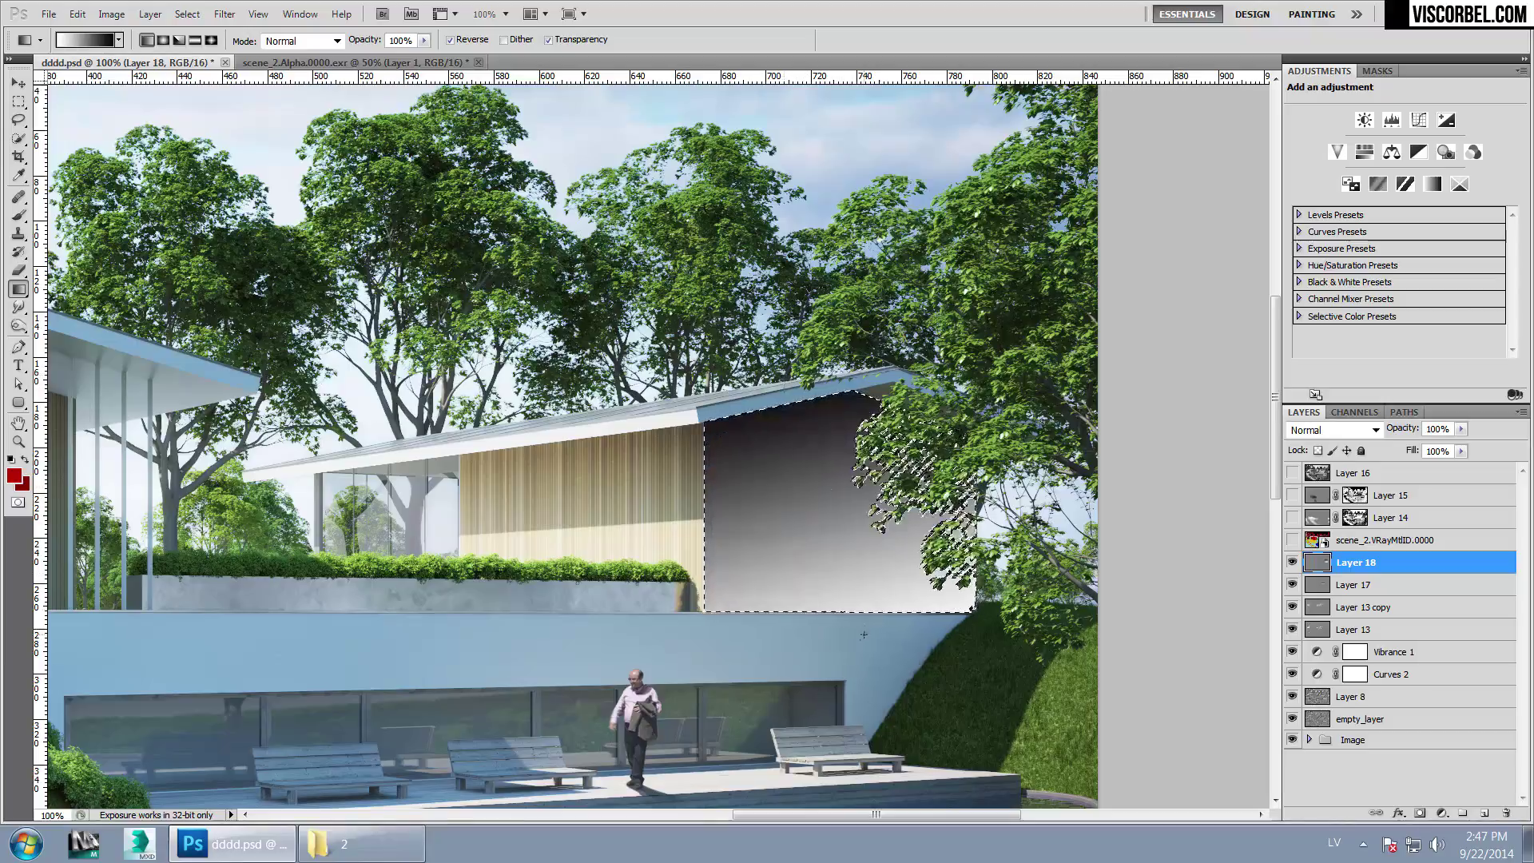
Clear the selection and set Layer 18 to Multiply at 32% opacity
click(1333, 430)
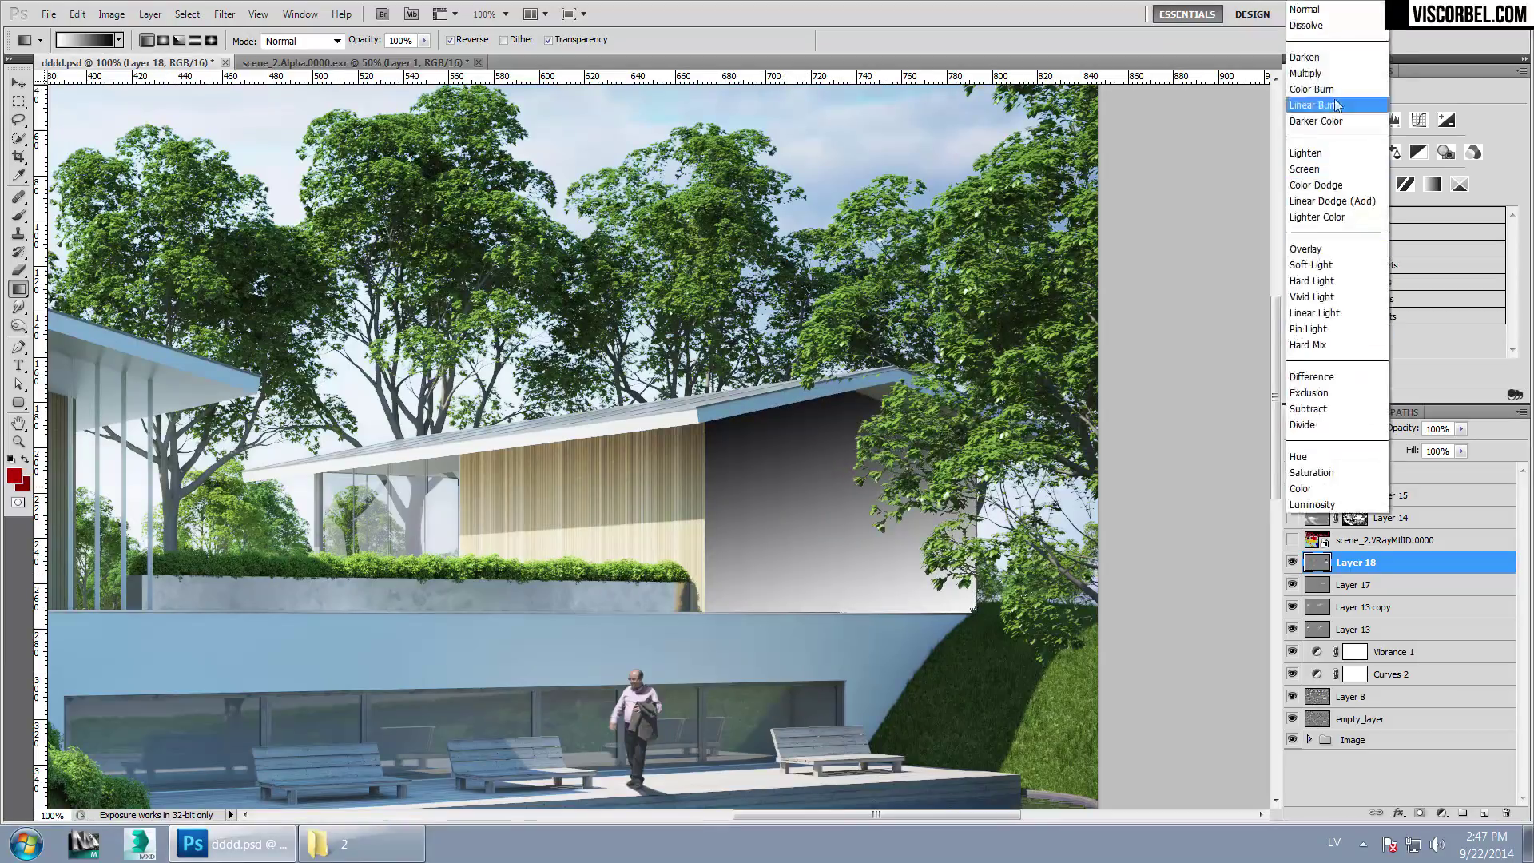
click(1350, 74)
click(1462, 429)
drag(1413, 447, 1399, 444)
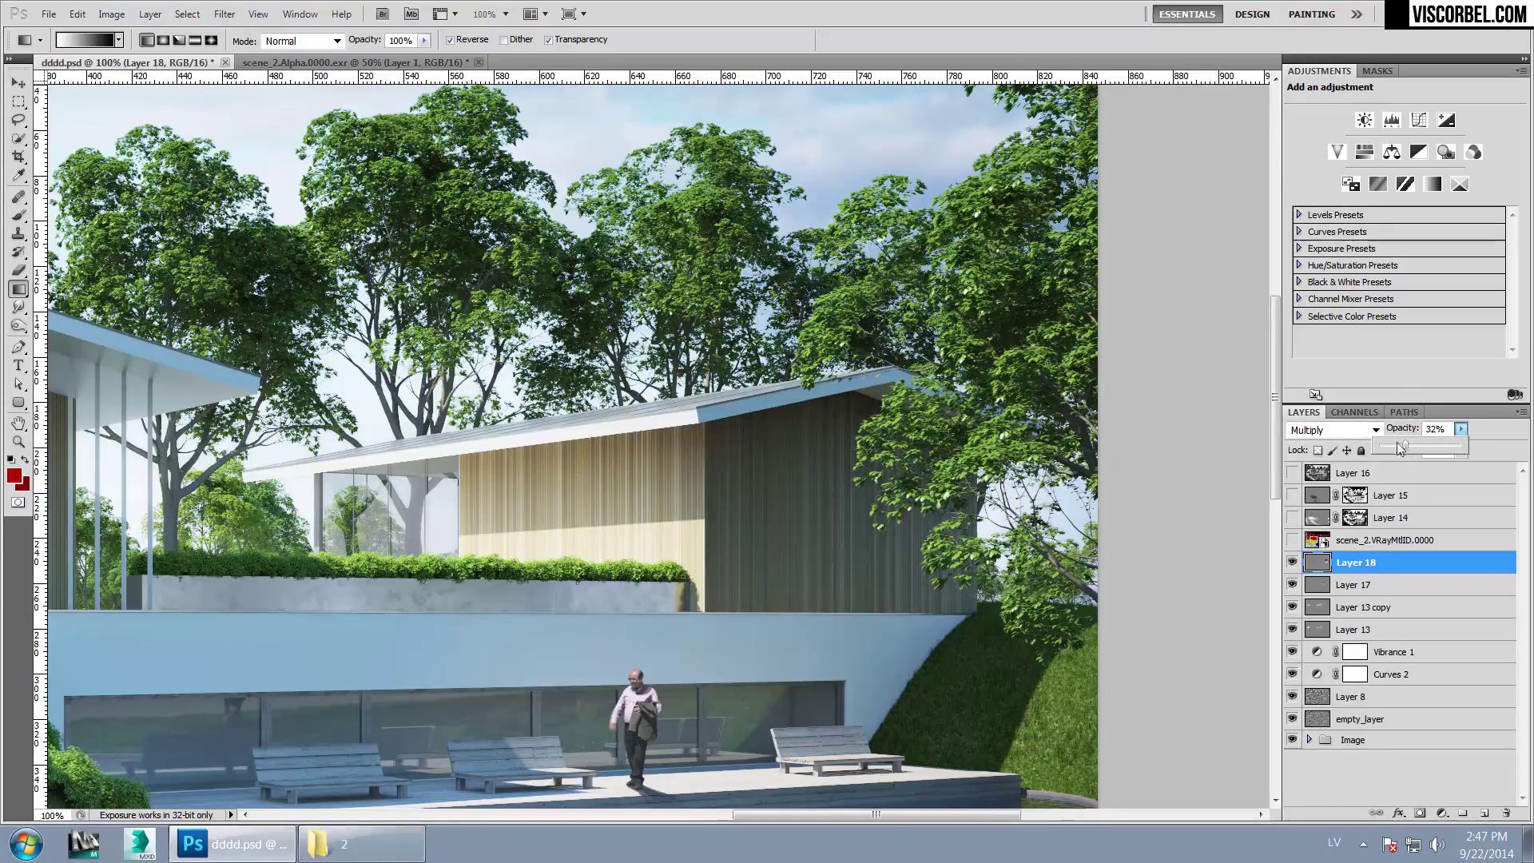
Compare the render with the wall gradient layers off and on, across the whole image and up close on the right building
key(ctrl+minus)
key(ctrl+minus)
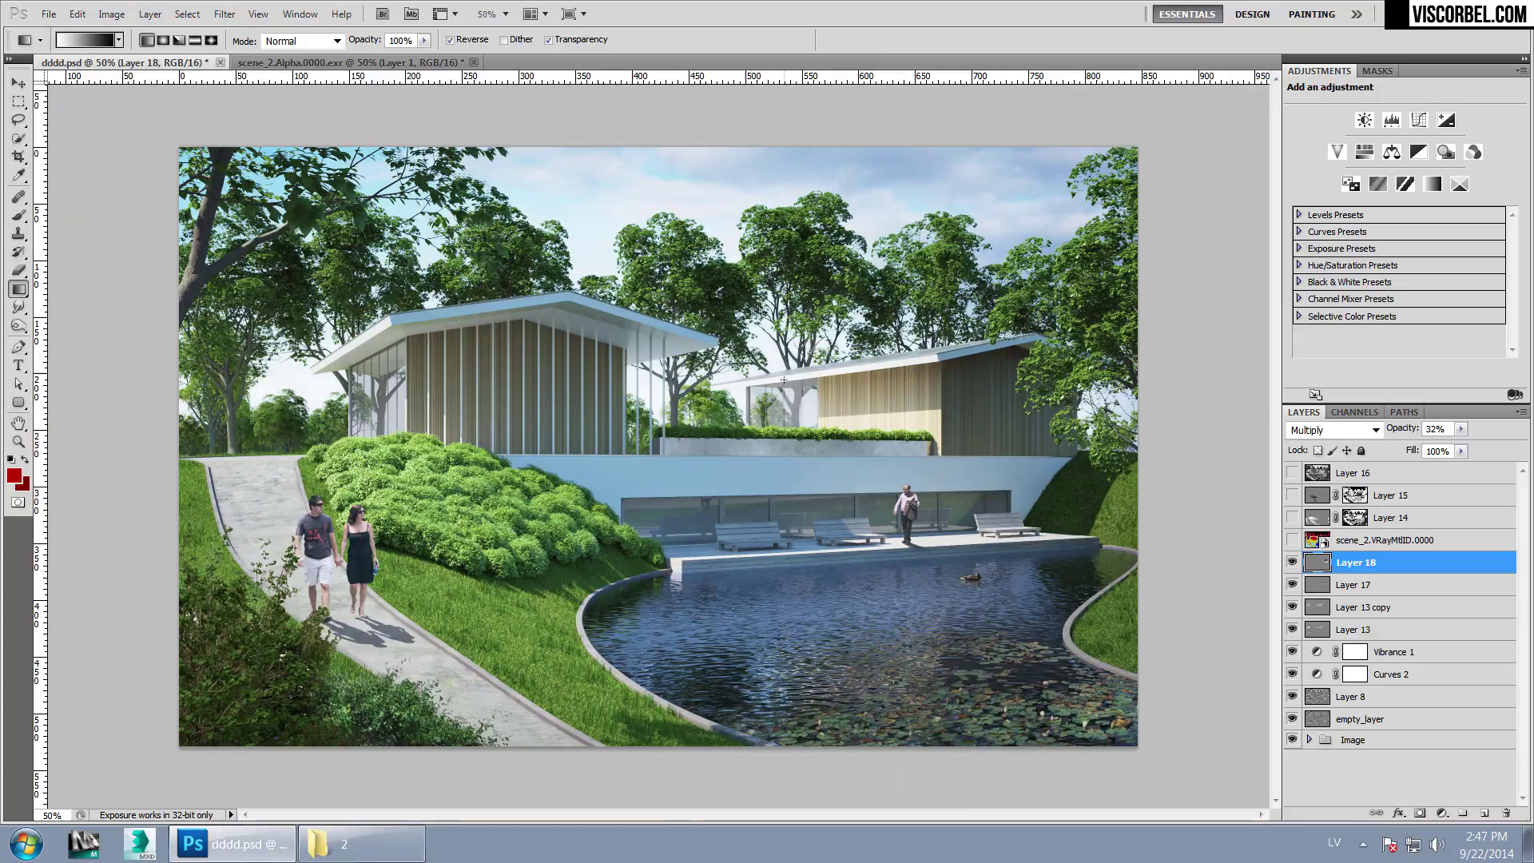
click(1292, 569)
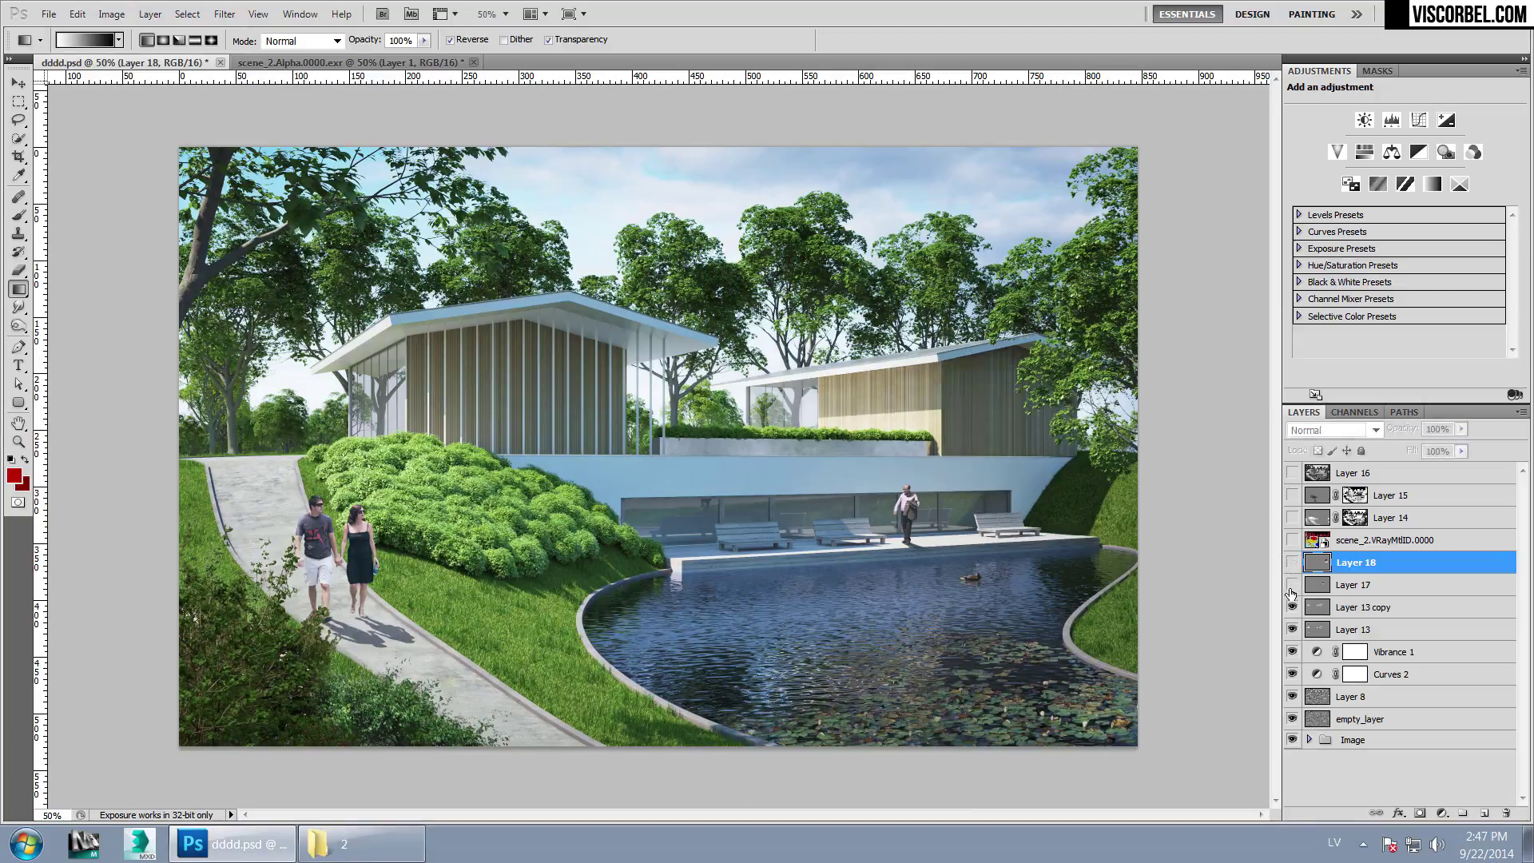
click(1291, 568)
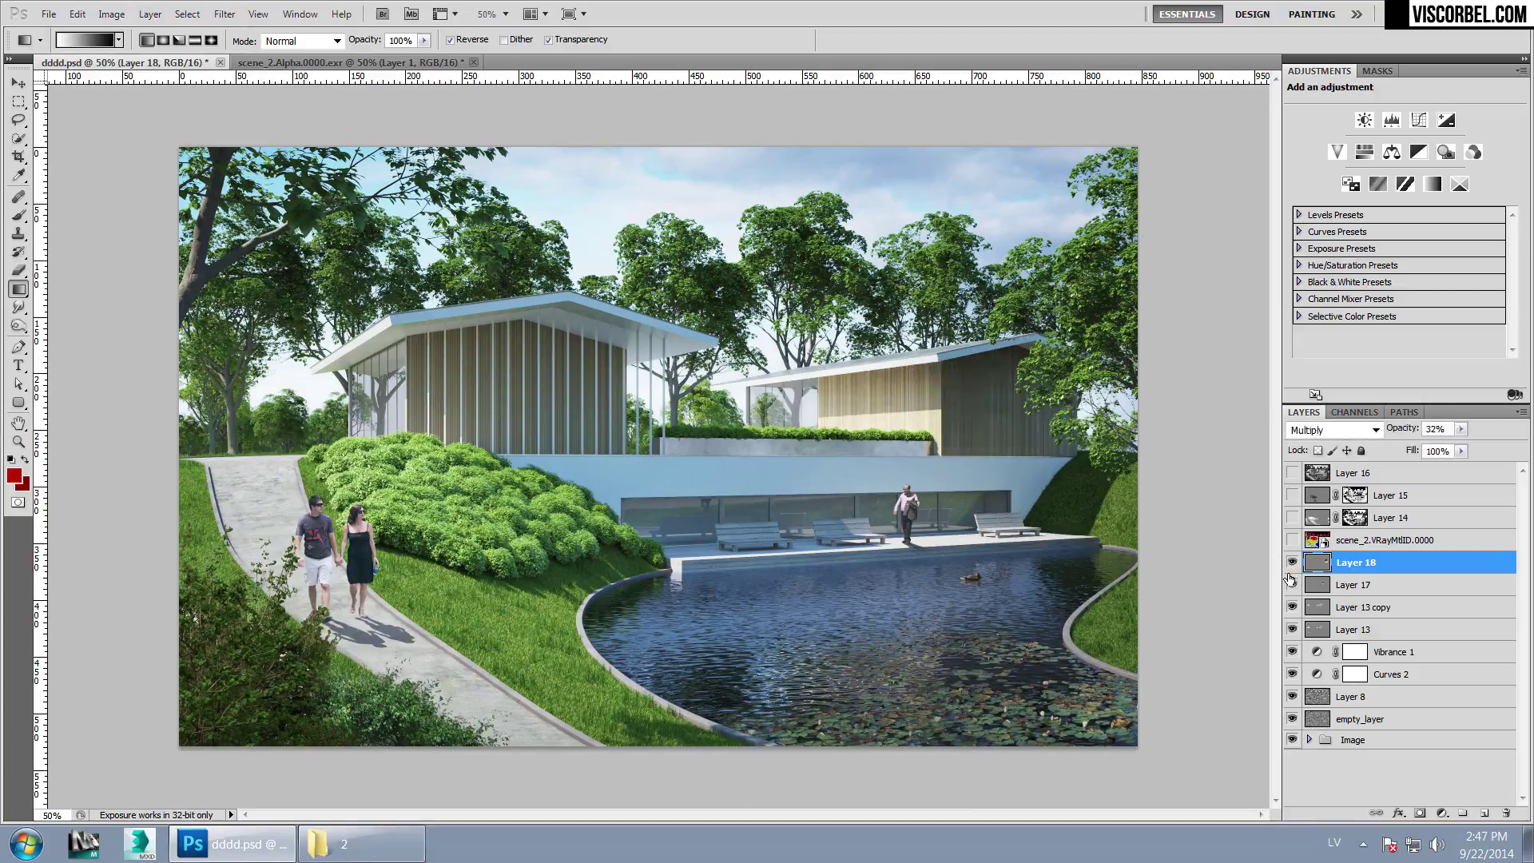
click(1292, 566)
click(1292, 564)
key(ctrl+plus)
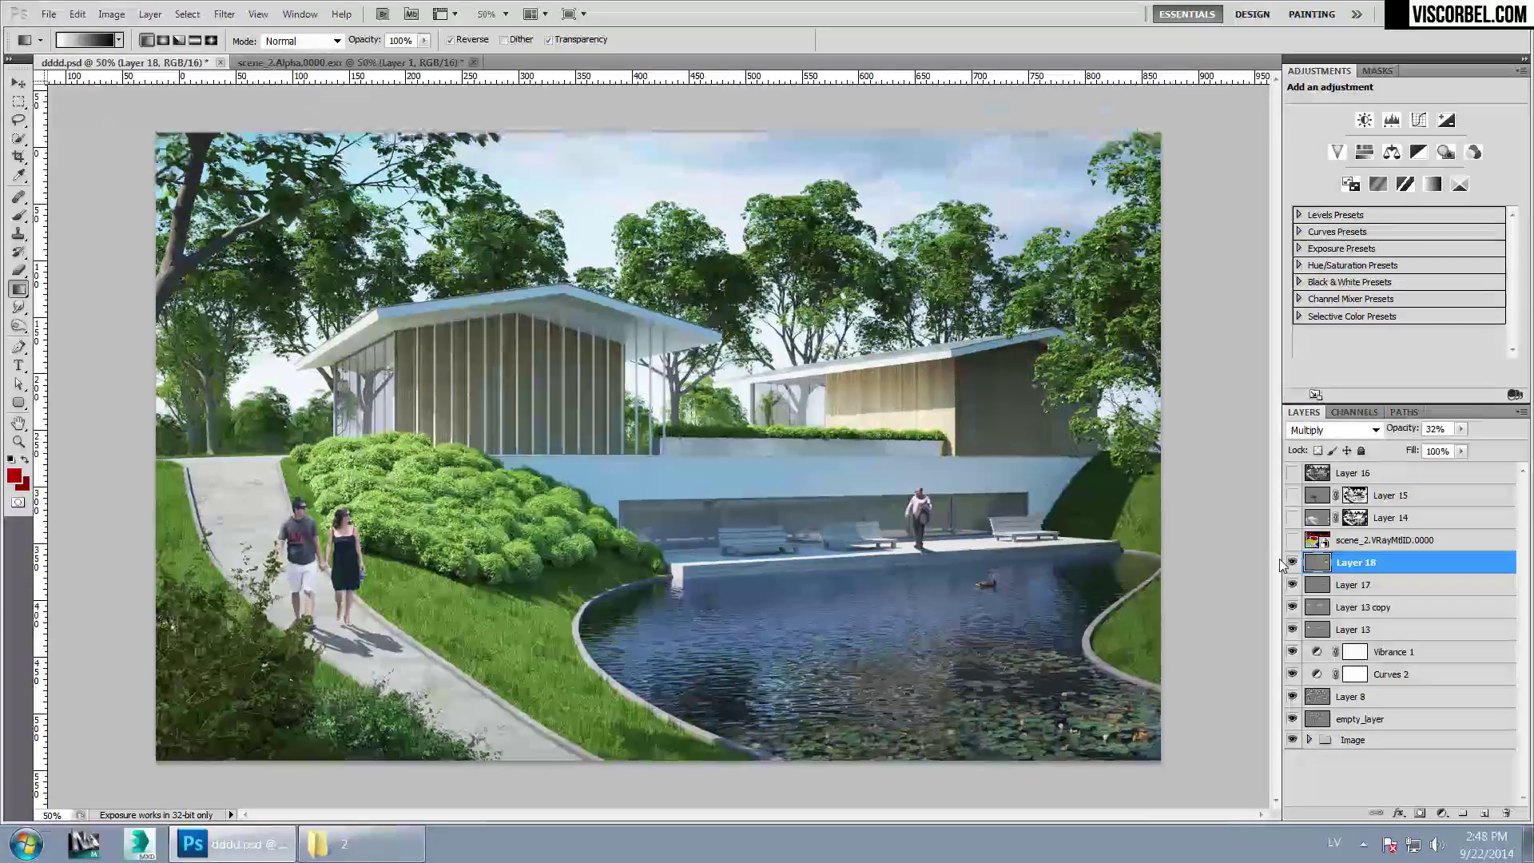
key(ctrl+plus)
drag(1112, 297, 898, 450)
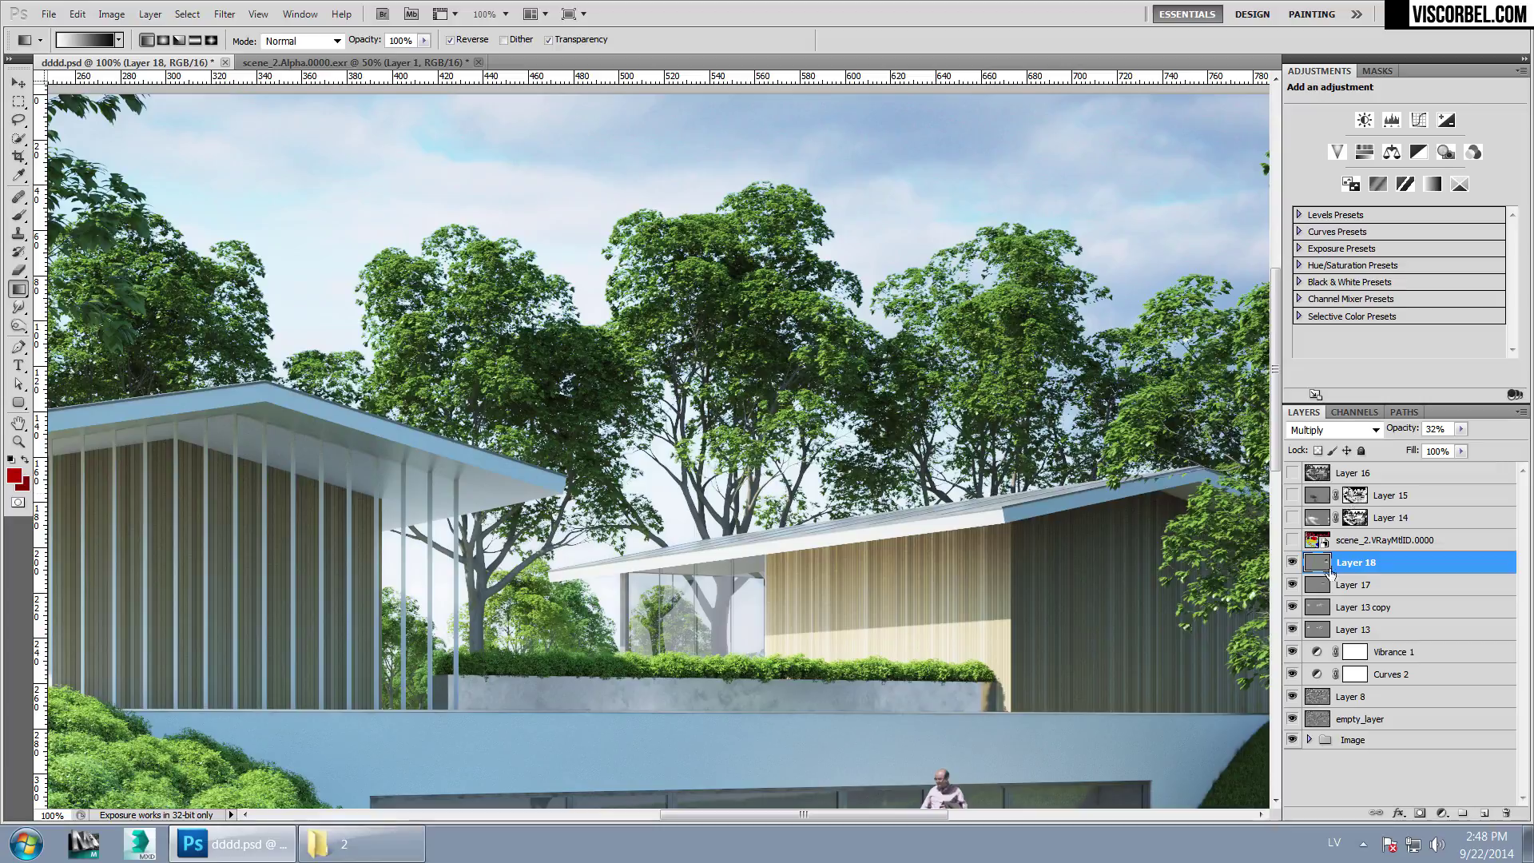
click(1292, 564)
click(1292, 563)
Show the material ID layer and select the dark red tree foliage using Color Range with reduced fuzziness
click(1292, 540)
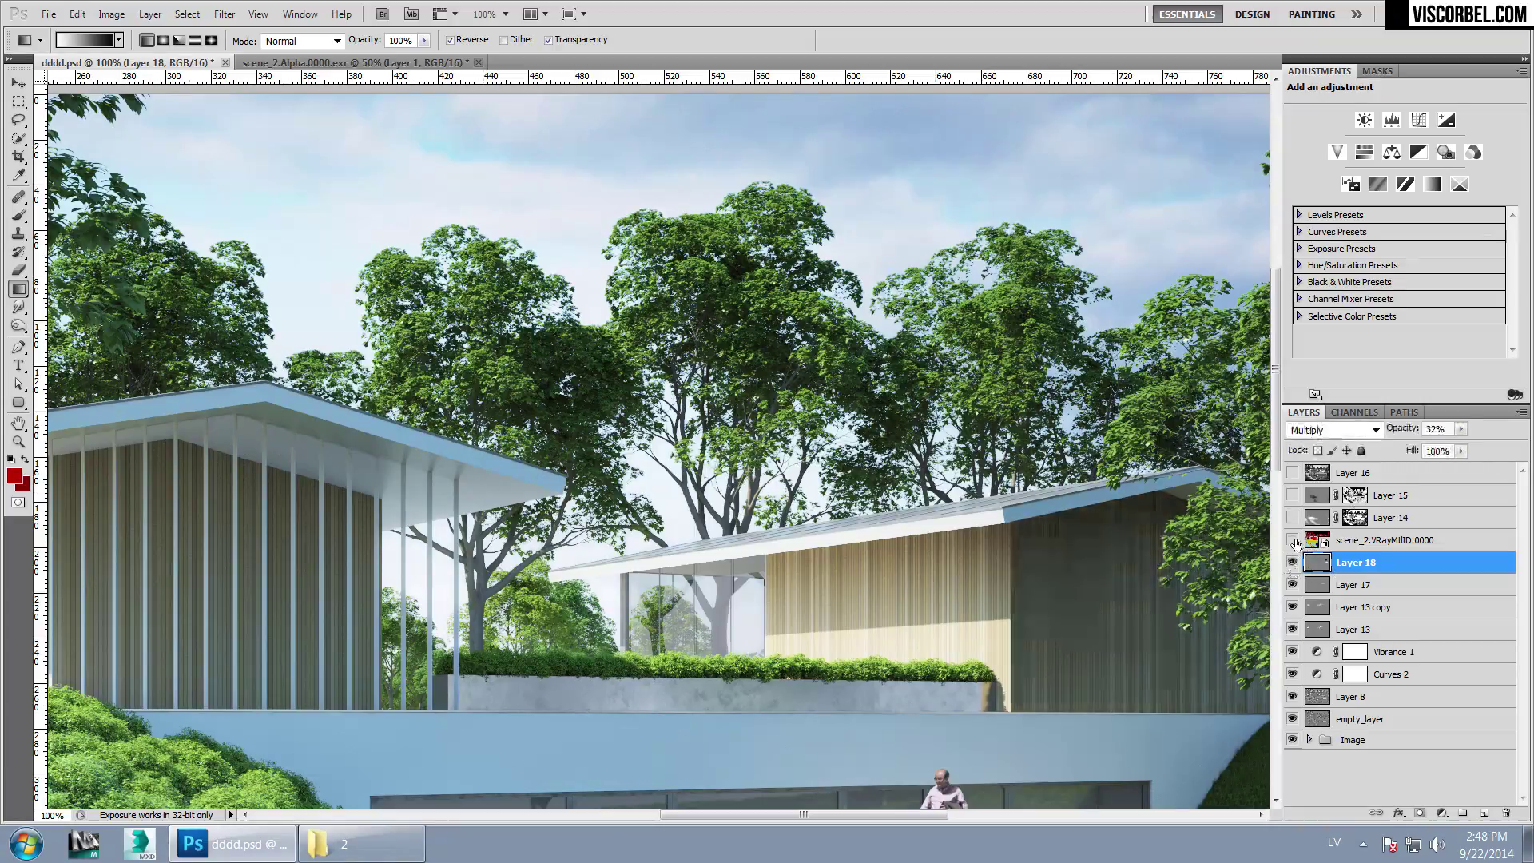
click(1390, 540)
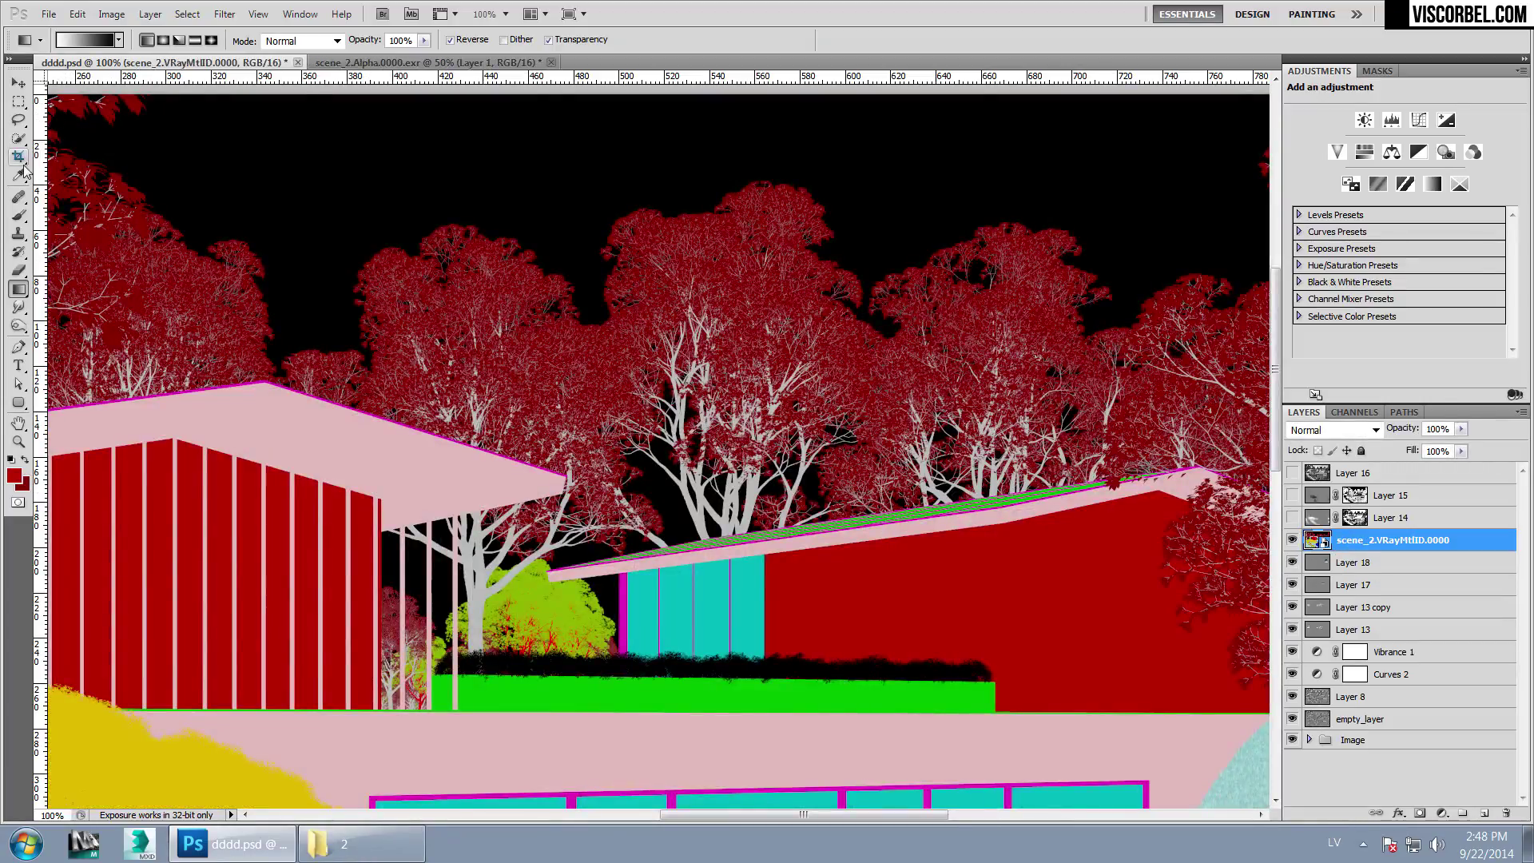
click(187, 14)
click(224, 165)
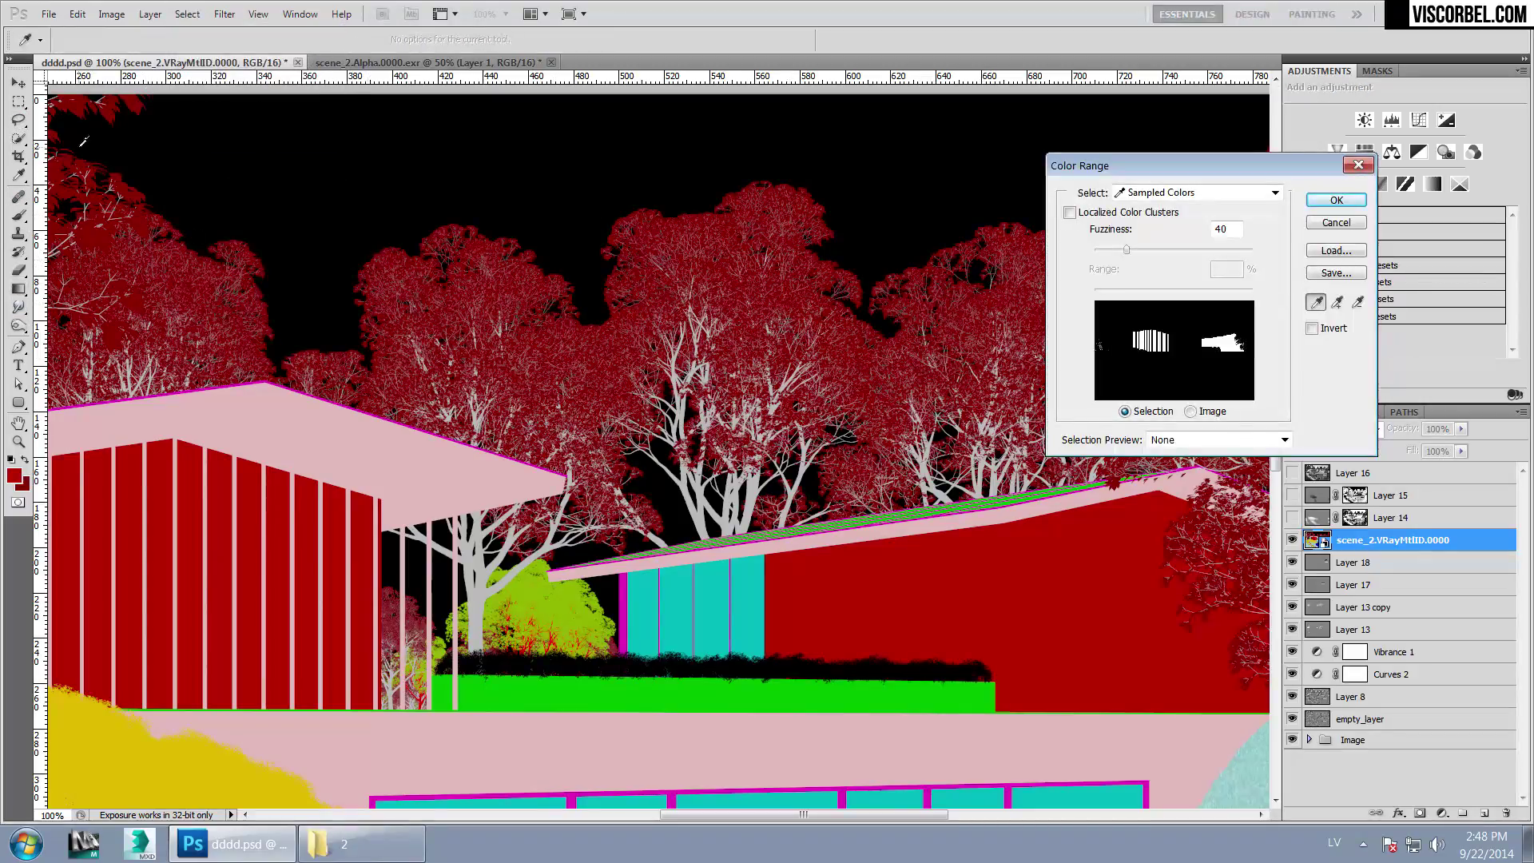
click(86, 102)
drag(1135, 246, 1117, 252)
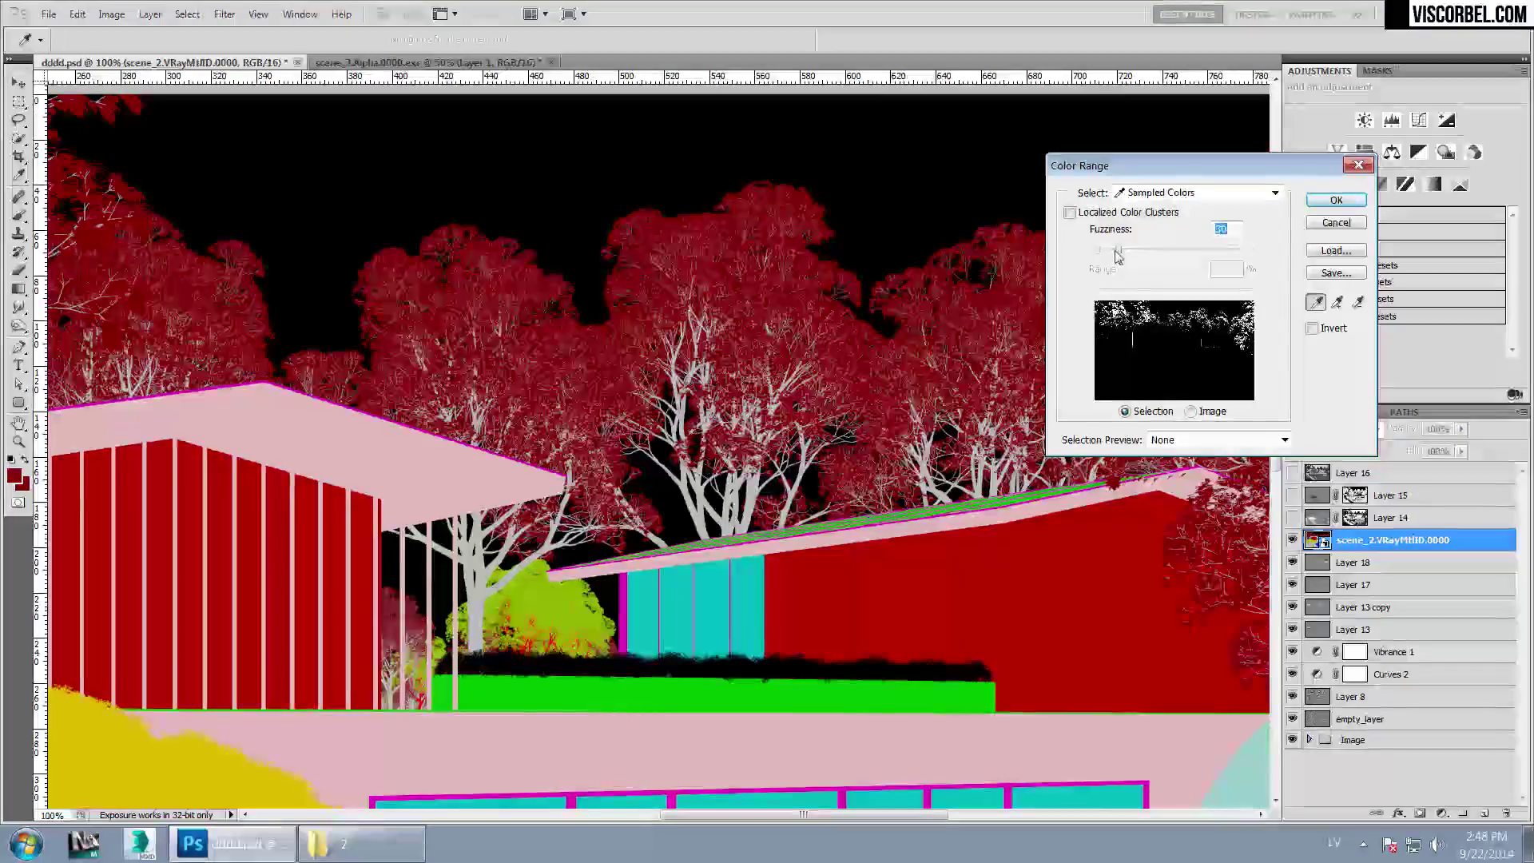
key(Return)
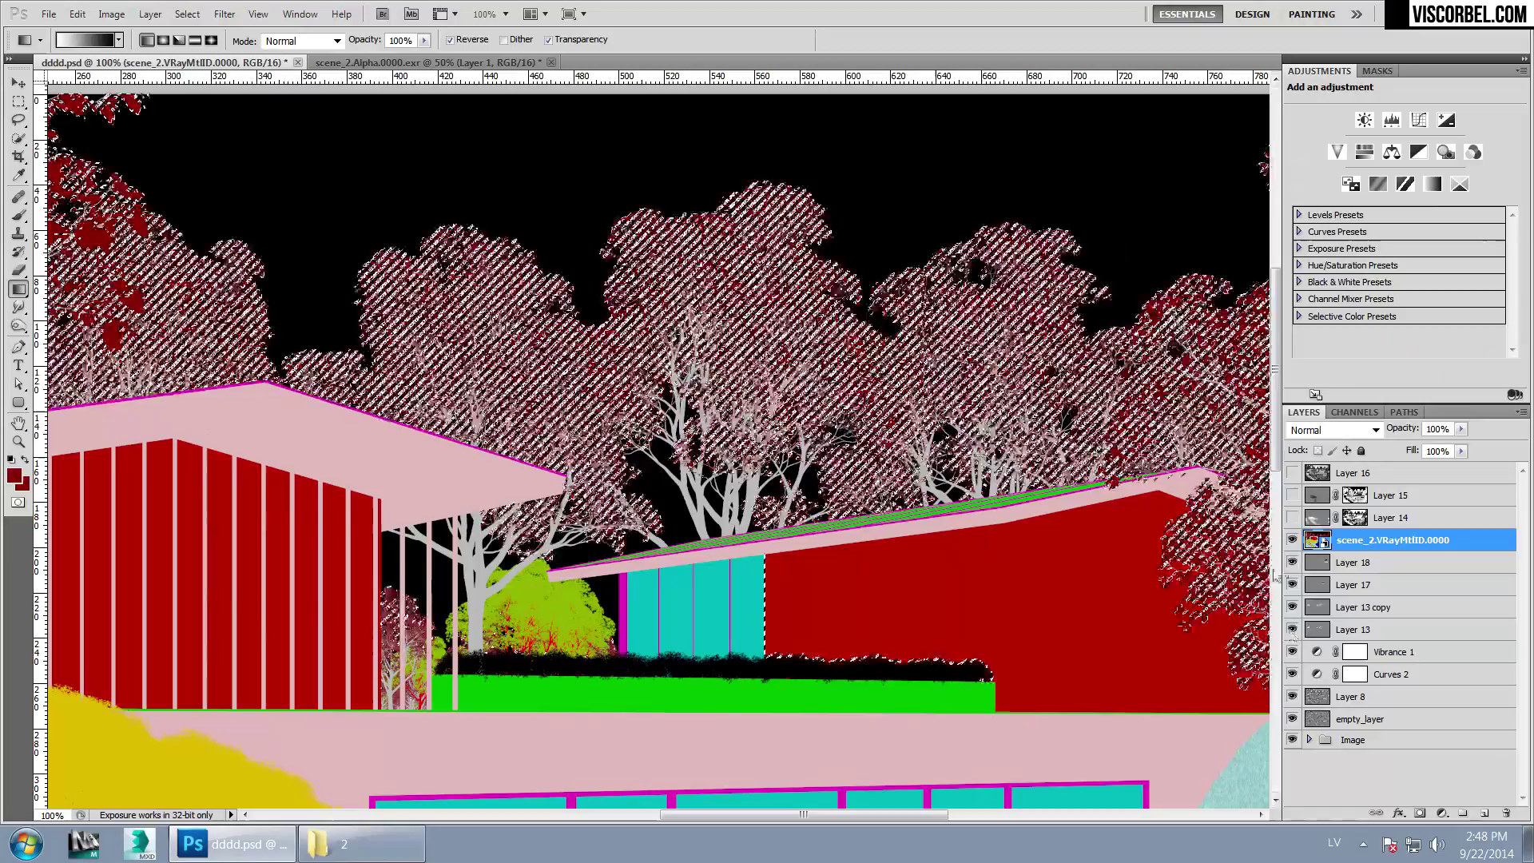
Hide the material ID layer, add a new layer above Layer 18 masked to the foliage selection, and check the mask
click(1292, 540)
click(1352, 562)
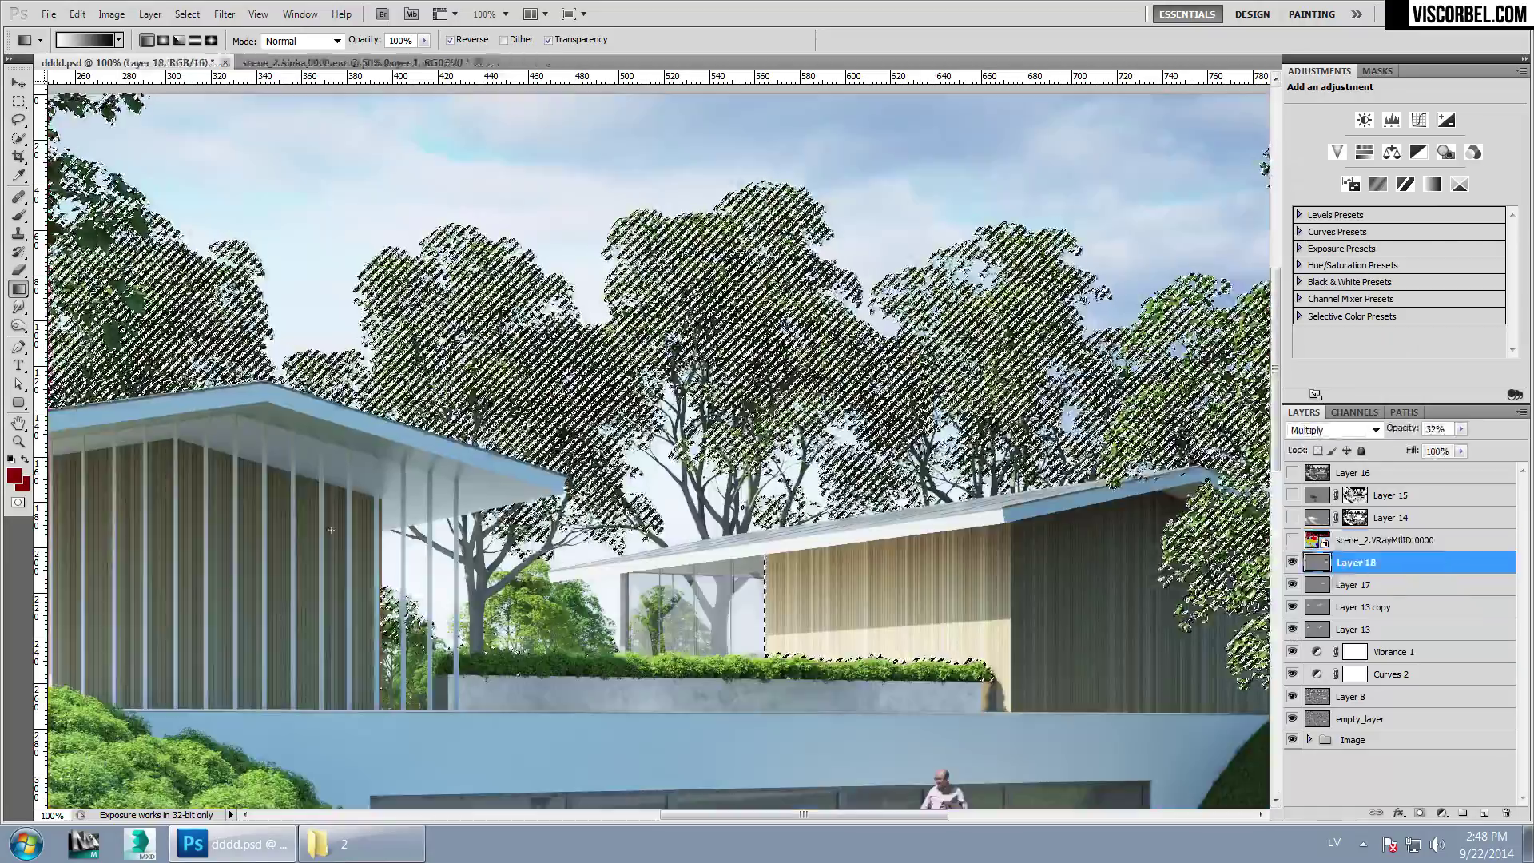
click(1483, 812)
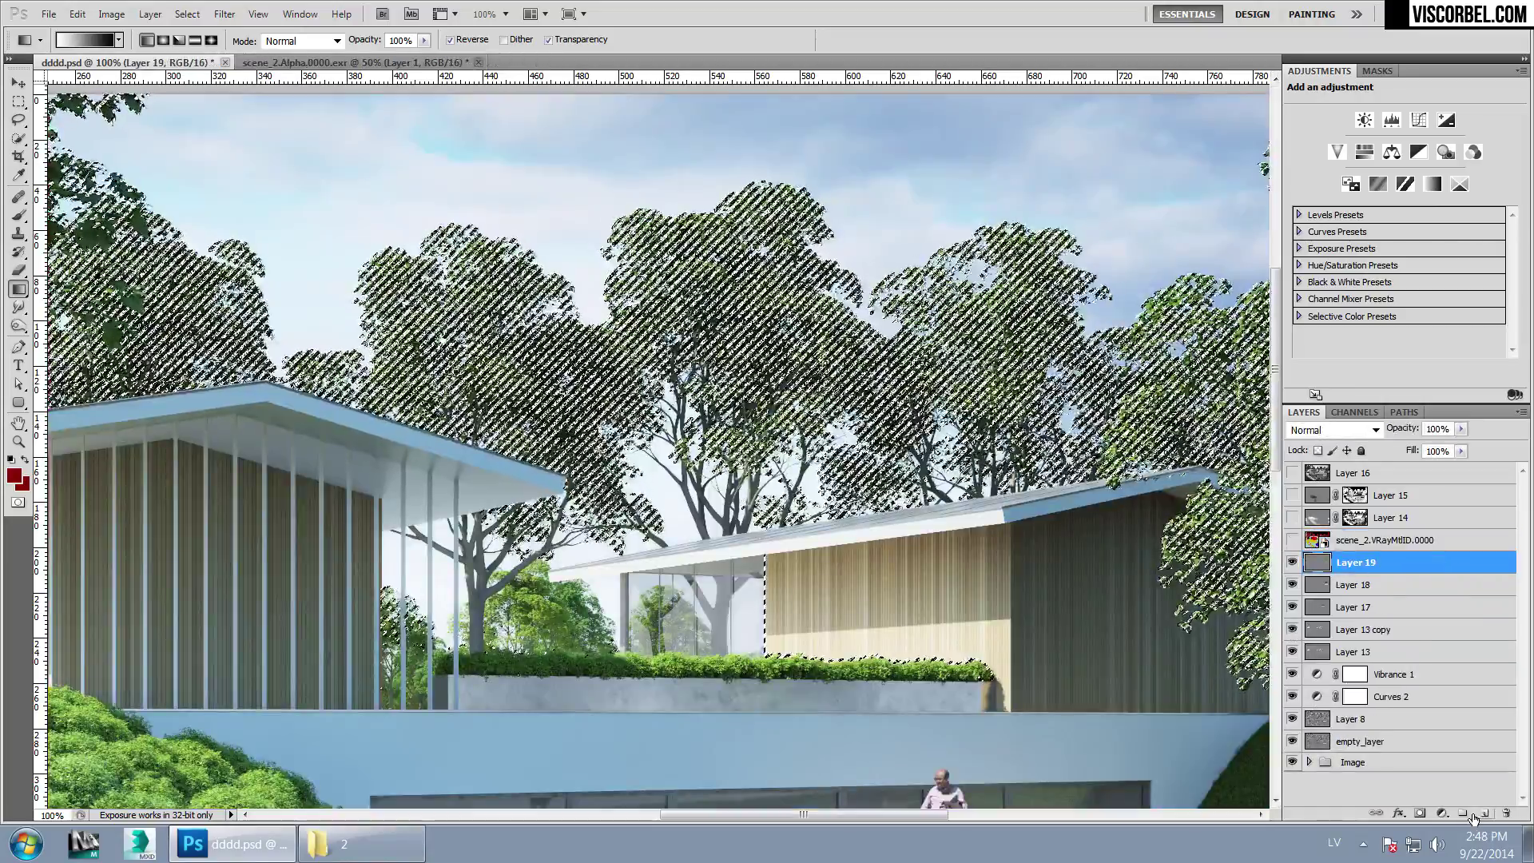
click(1420, 813)
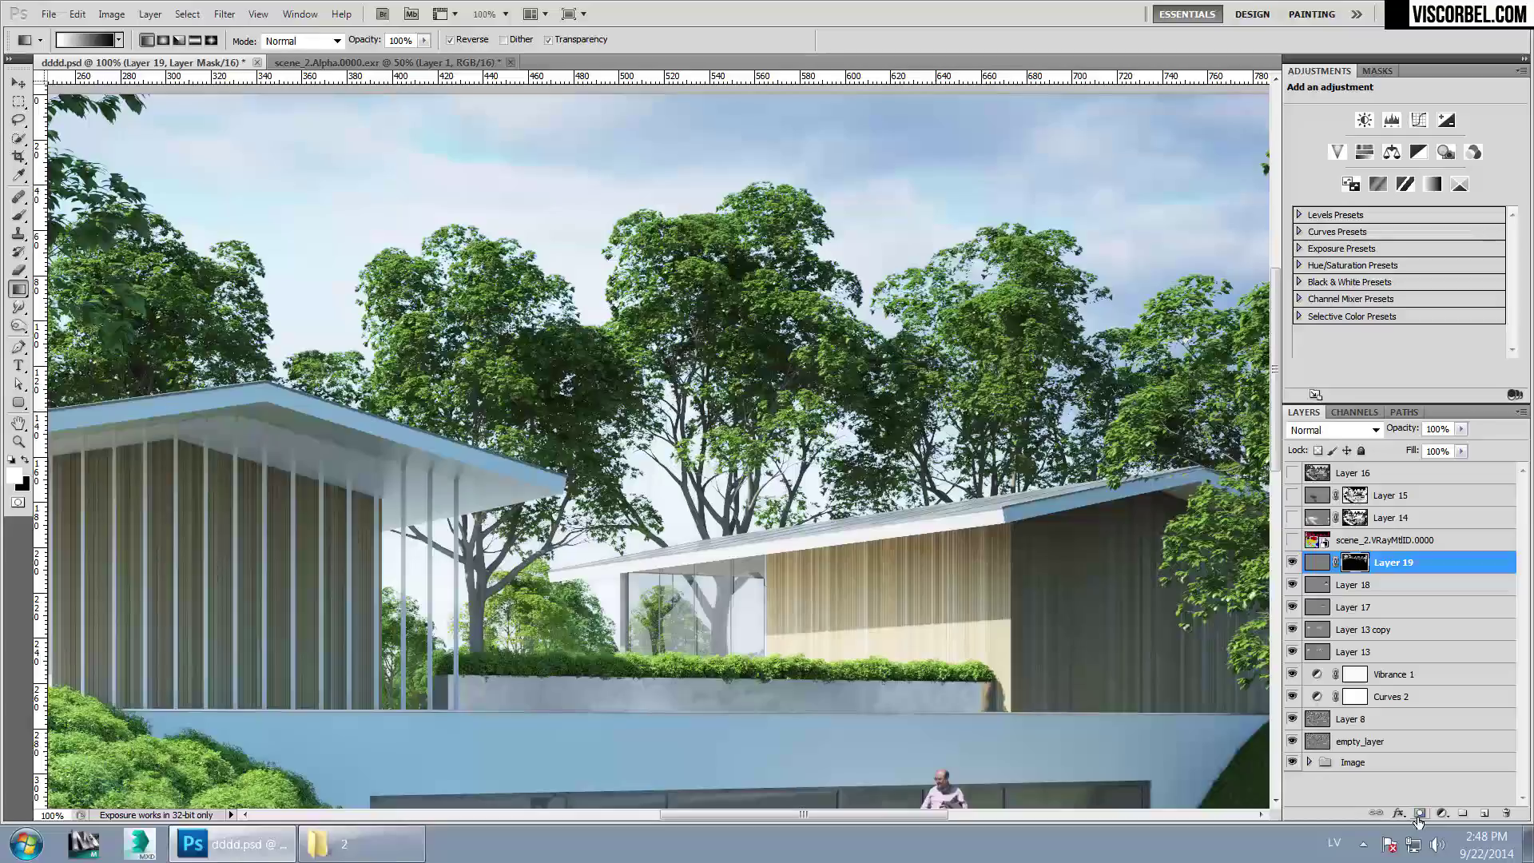
alt+click(1356, 565)
alt+click(1362, 565)
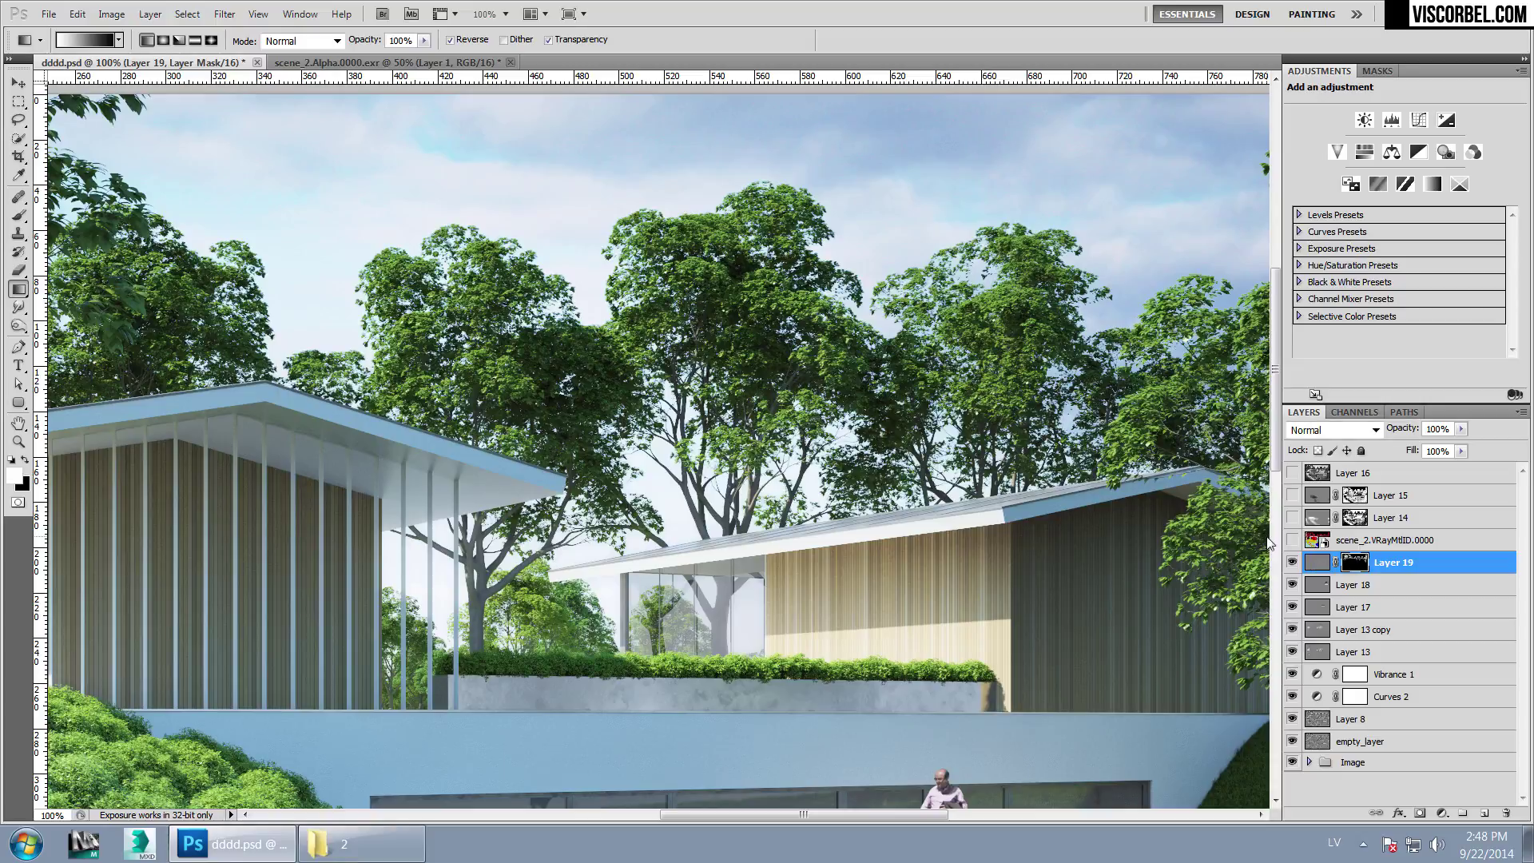
Paint white highlights on Layer 19's image over the upper crown of the central tree with a soft 185 px brush at 31% opacity
click(1316, 565)
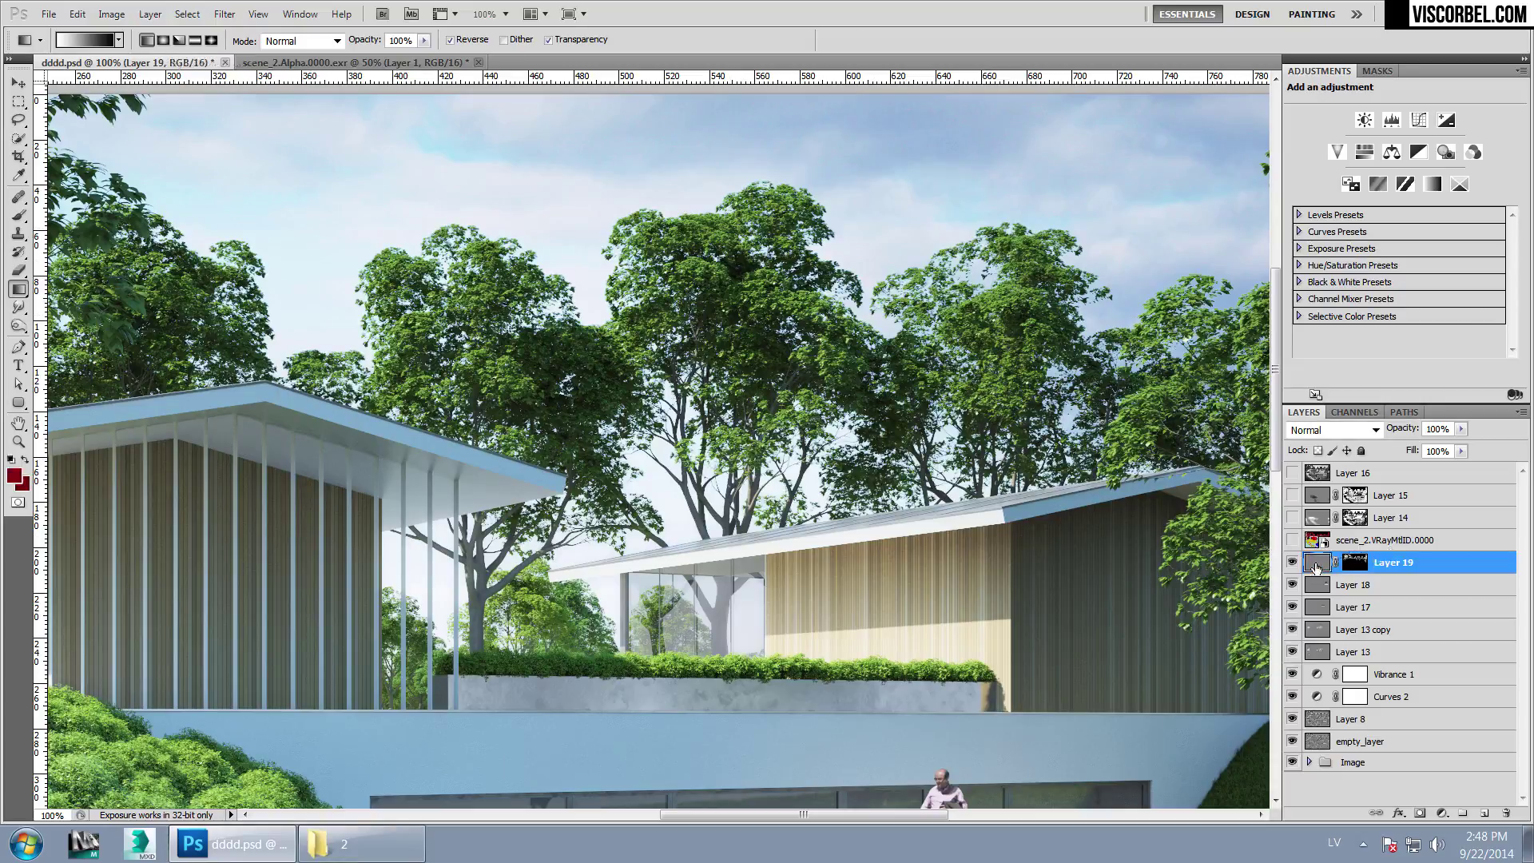
click(24, 217)
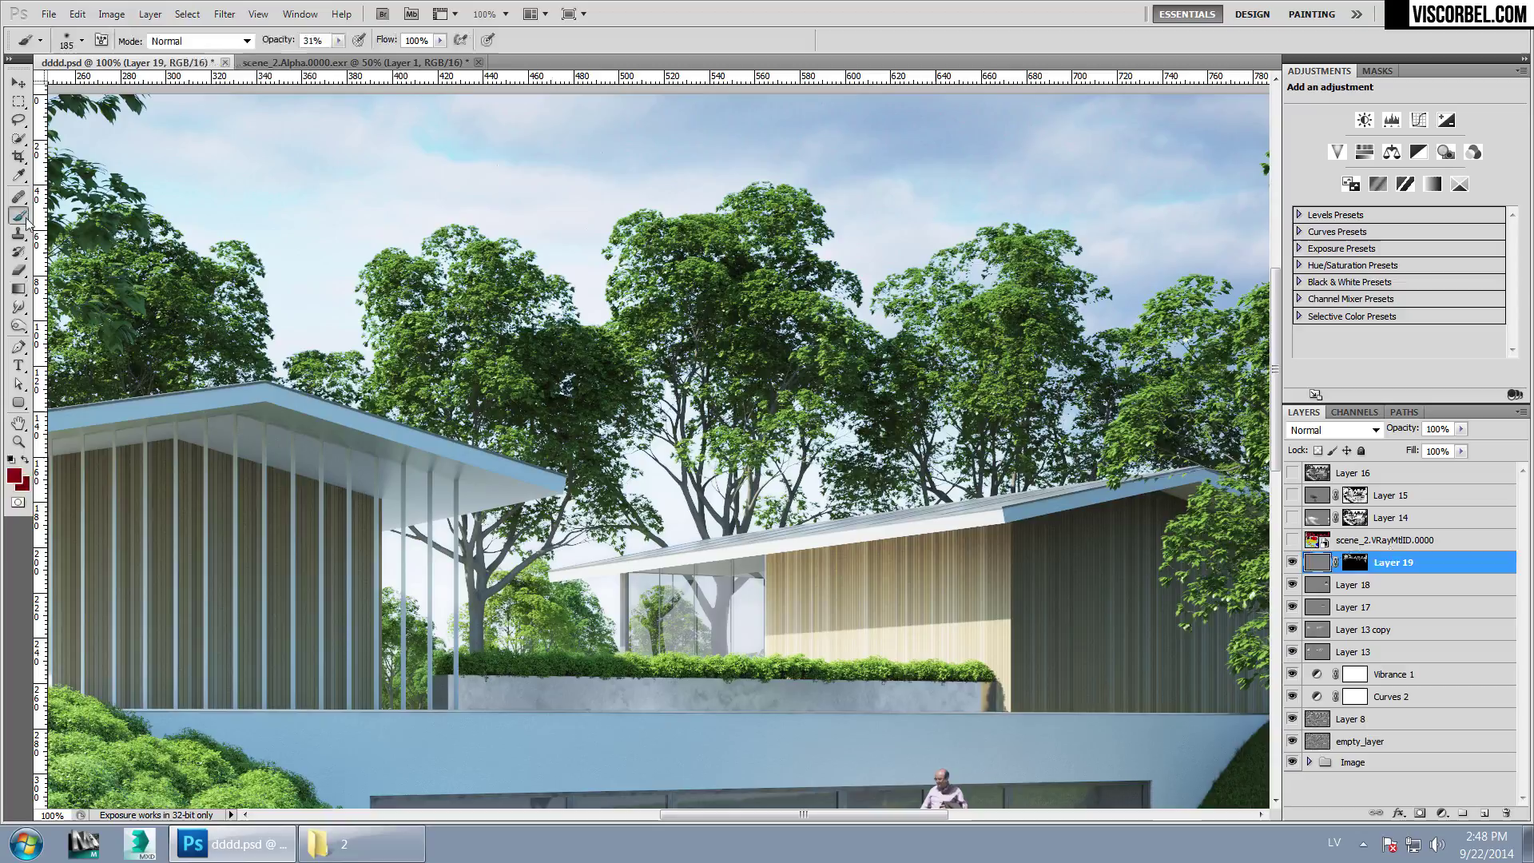
click(631, 278)
key(ctrl+z)
click(20, 480)
click(1083, 267)
click(1448, 255)
mouse_move(707, 198)
mouse_down()
mouse_move(751, 186)
mouse_move(636, 304)
mouse_move(795, 165)
mouse_move(656, 318)
mouse_move(642, 257)
mouse_up()
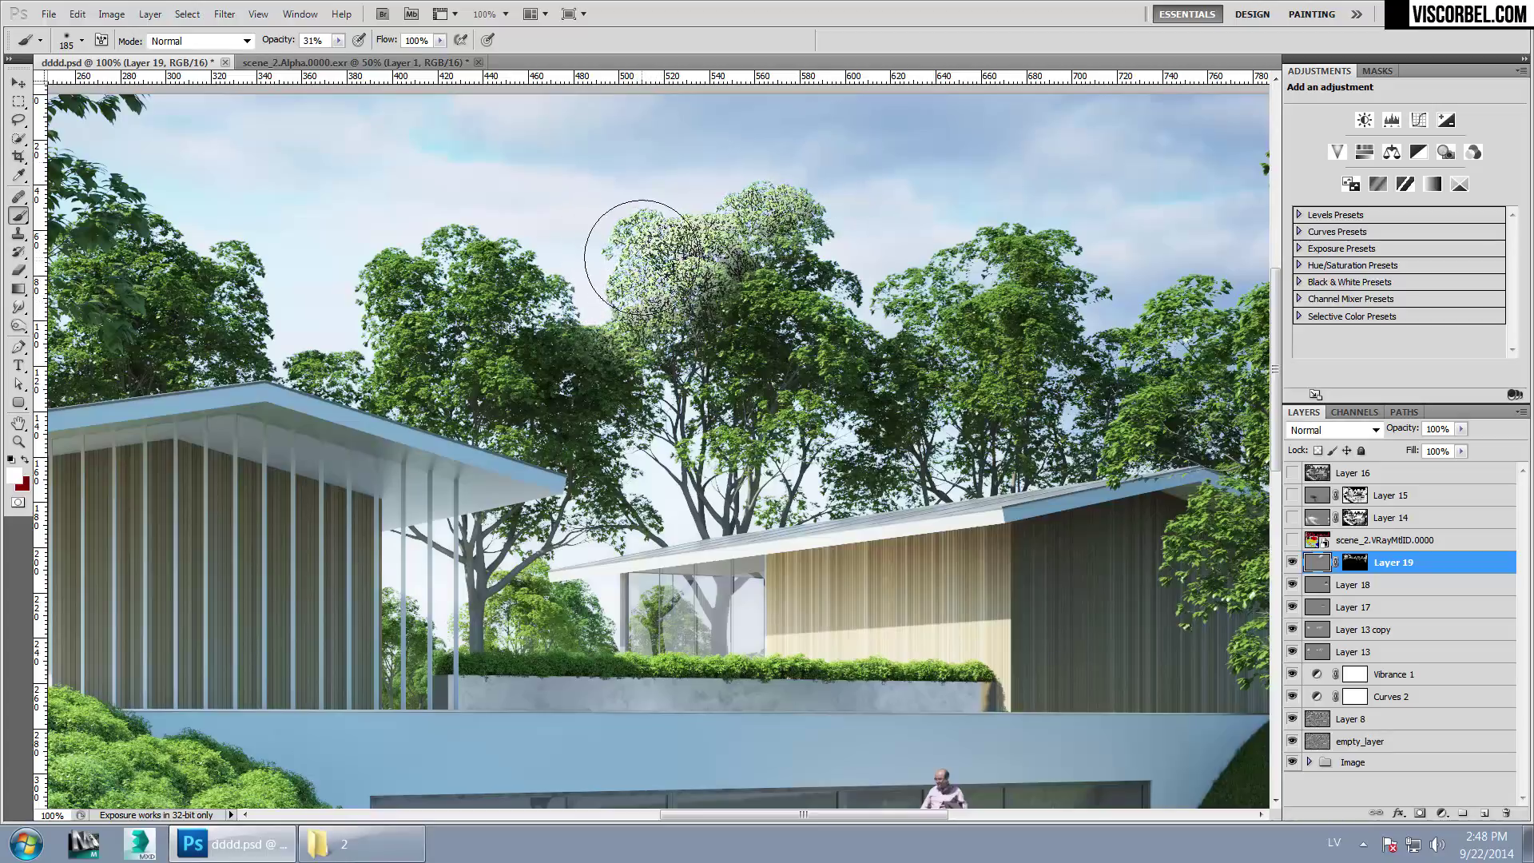
Compare Overlay and Soft Light on Layer 19 and keep Overlay
click(1359, 431)
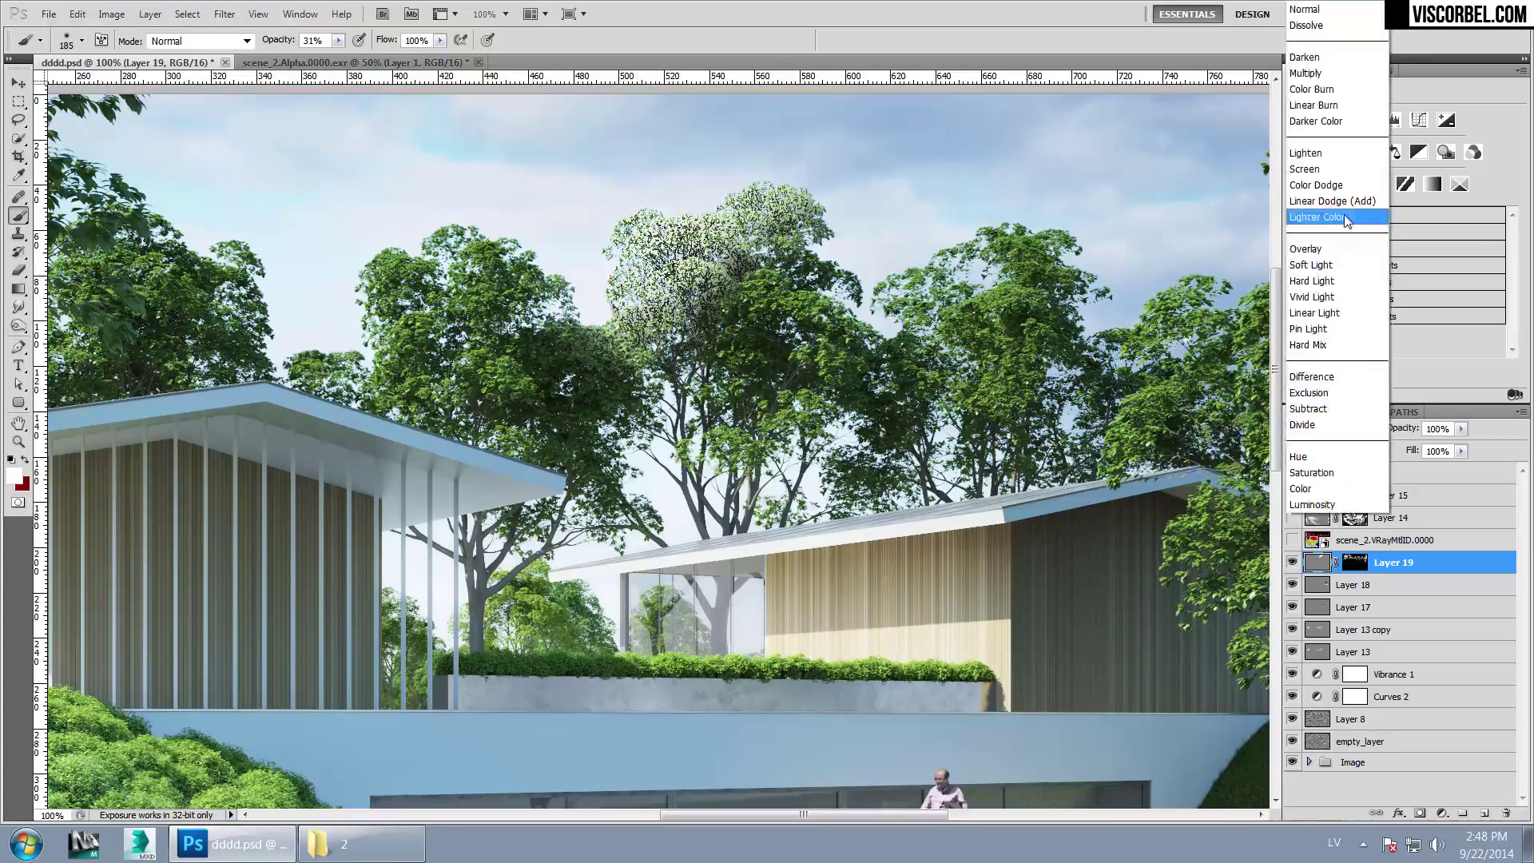
click(1323, 250)
key(Down)
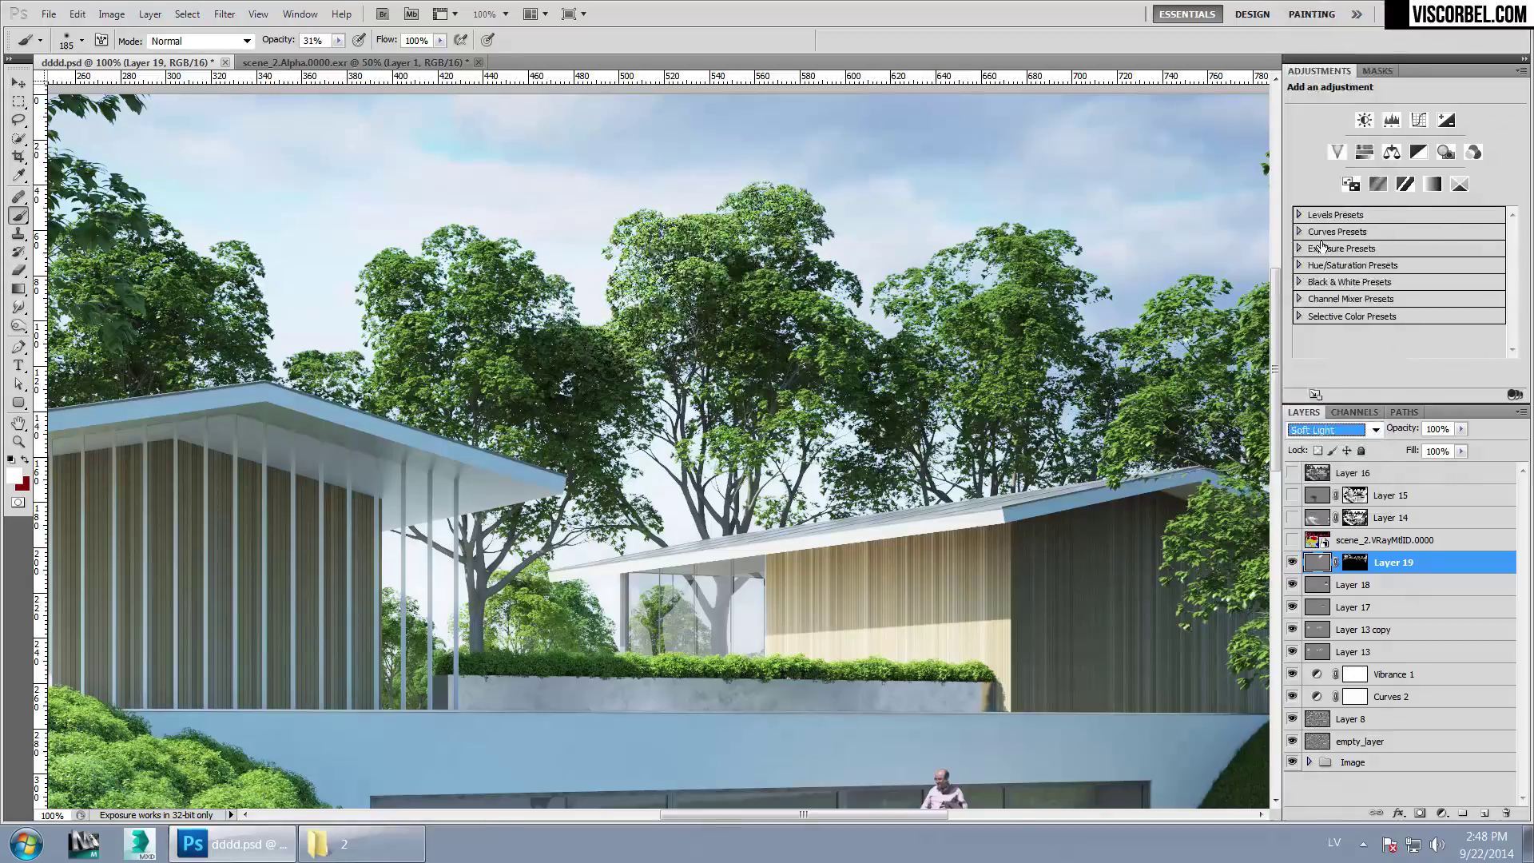
key(Up)
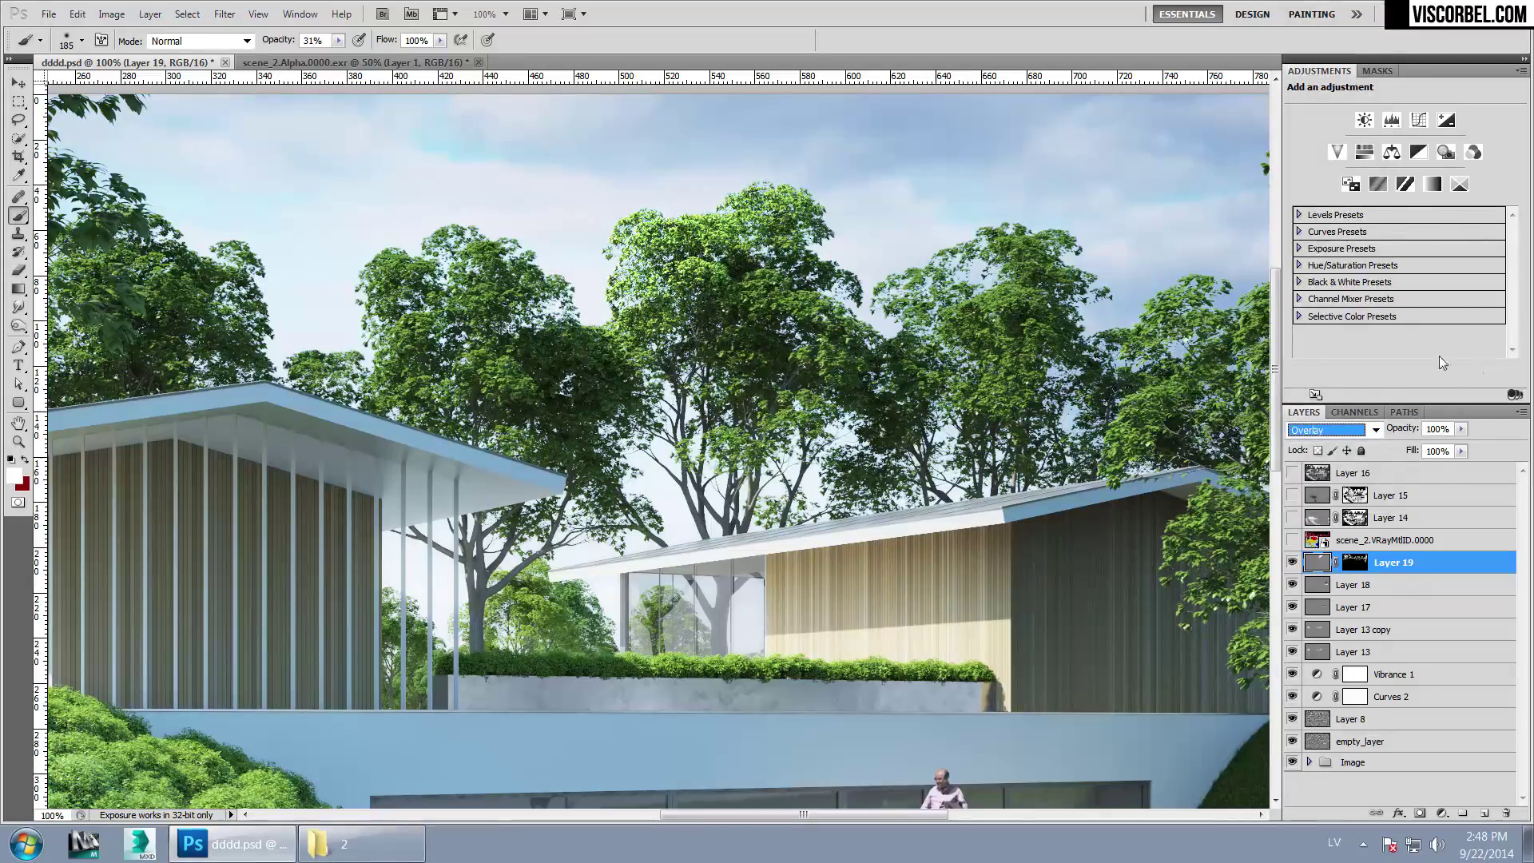
Lower Layer 19's opacity to 56% and paint white highlights over the crowns of the other trees
click(1461, 429)
drag(1460, 447, 1427, 450)
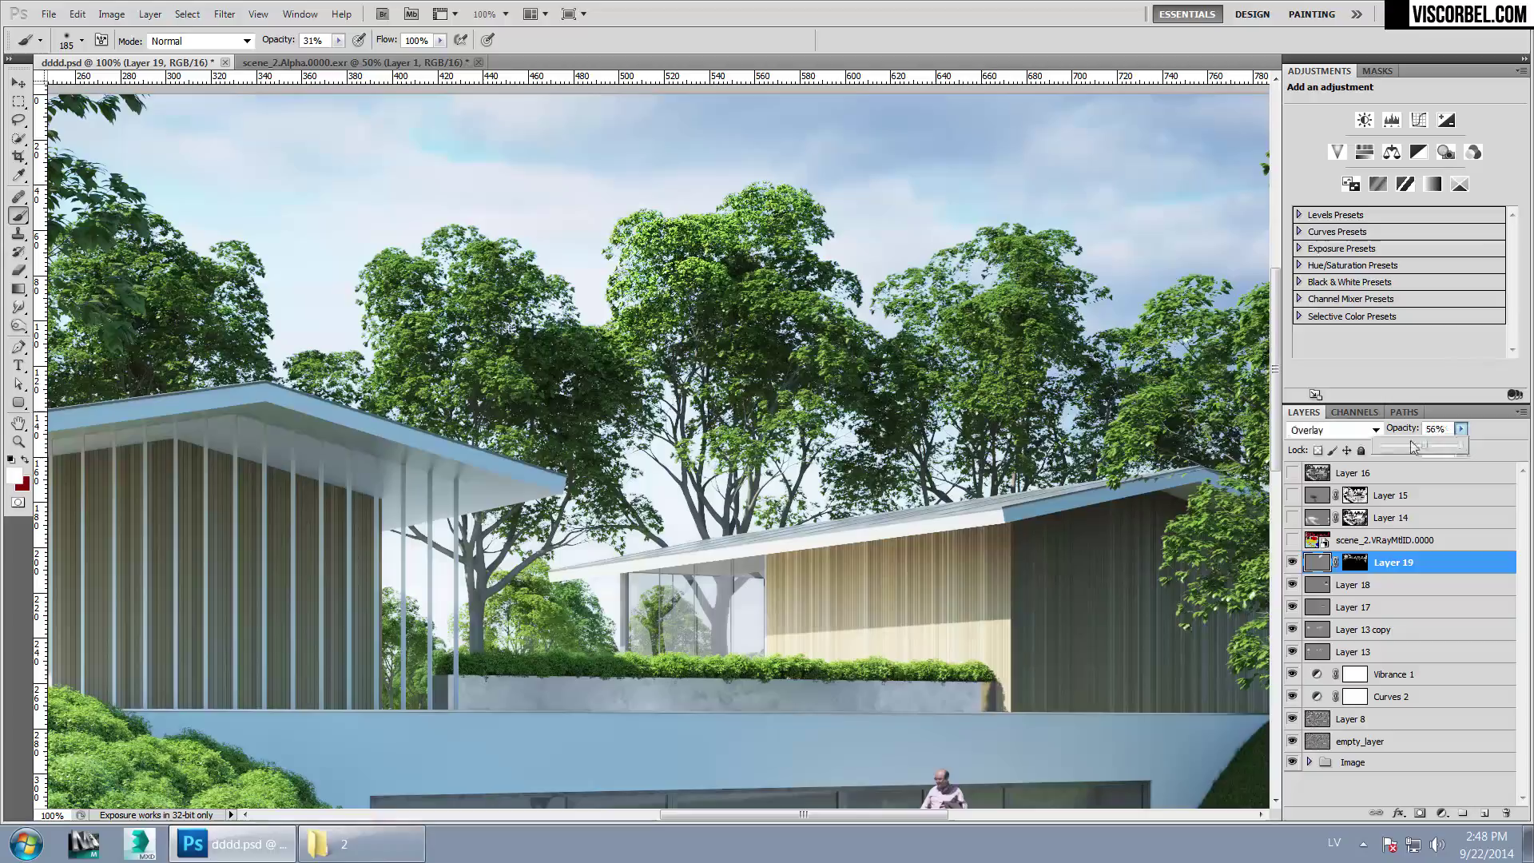
key(ctrl+minus)
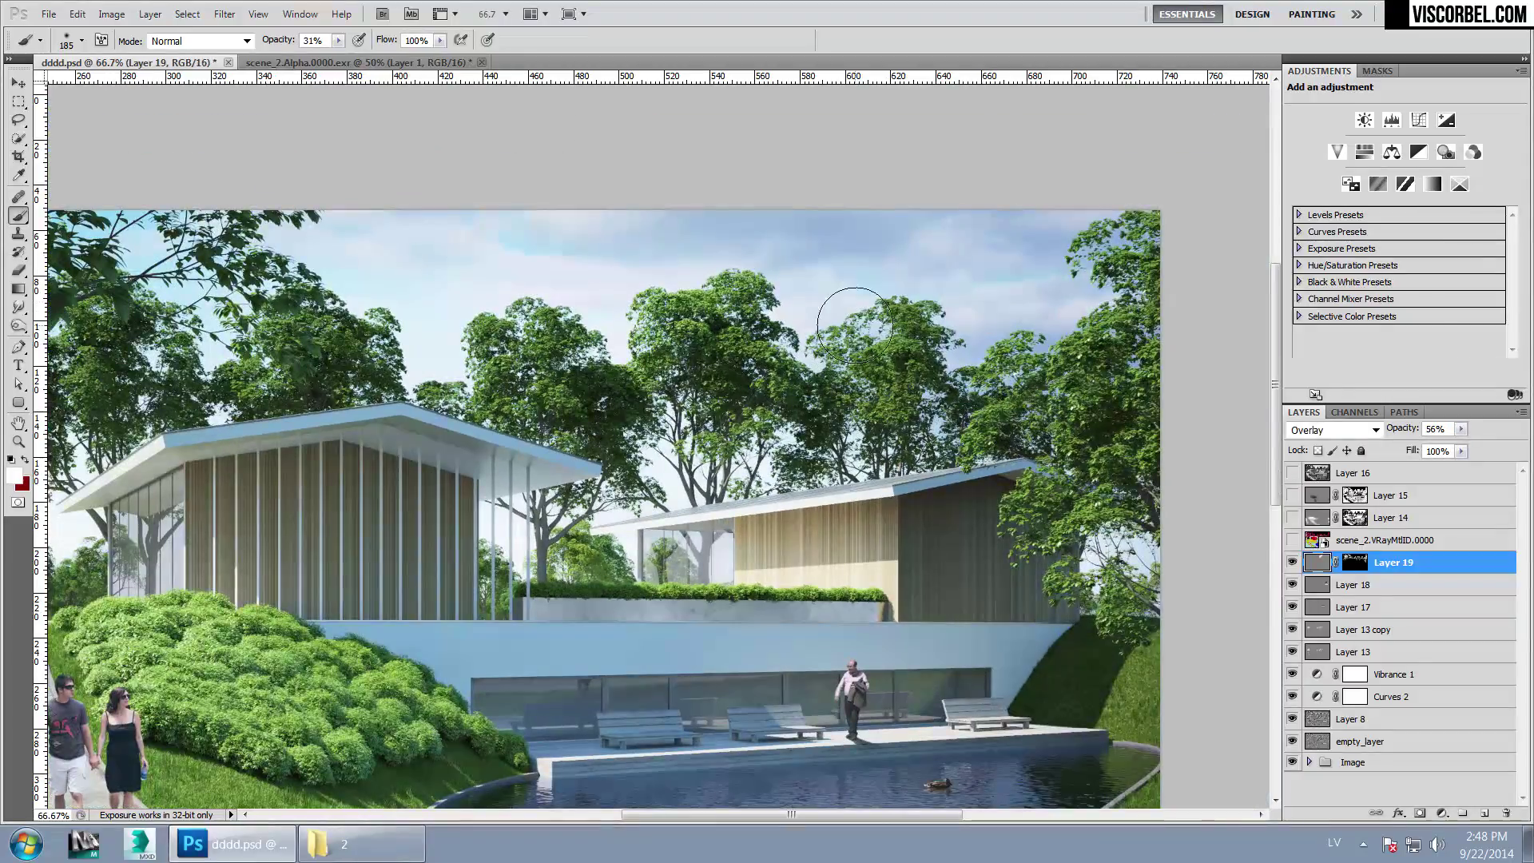
mouse_move(1066, 356)
mouse_down()
mouse_move(1038, 336)
mouse_move(1086, 319)
mouse_move(1134, 232)
mouse_up()
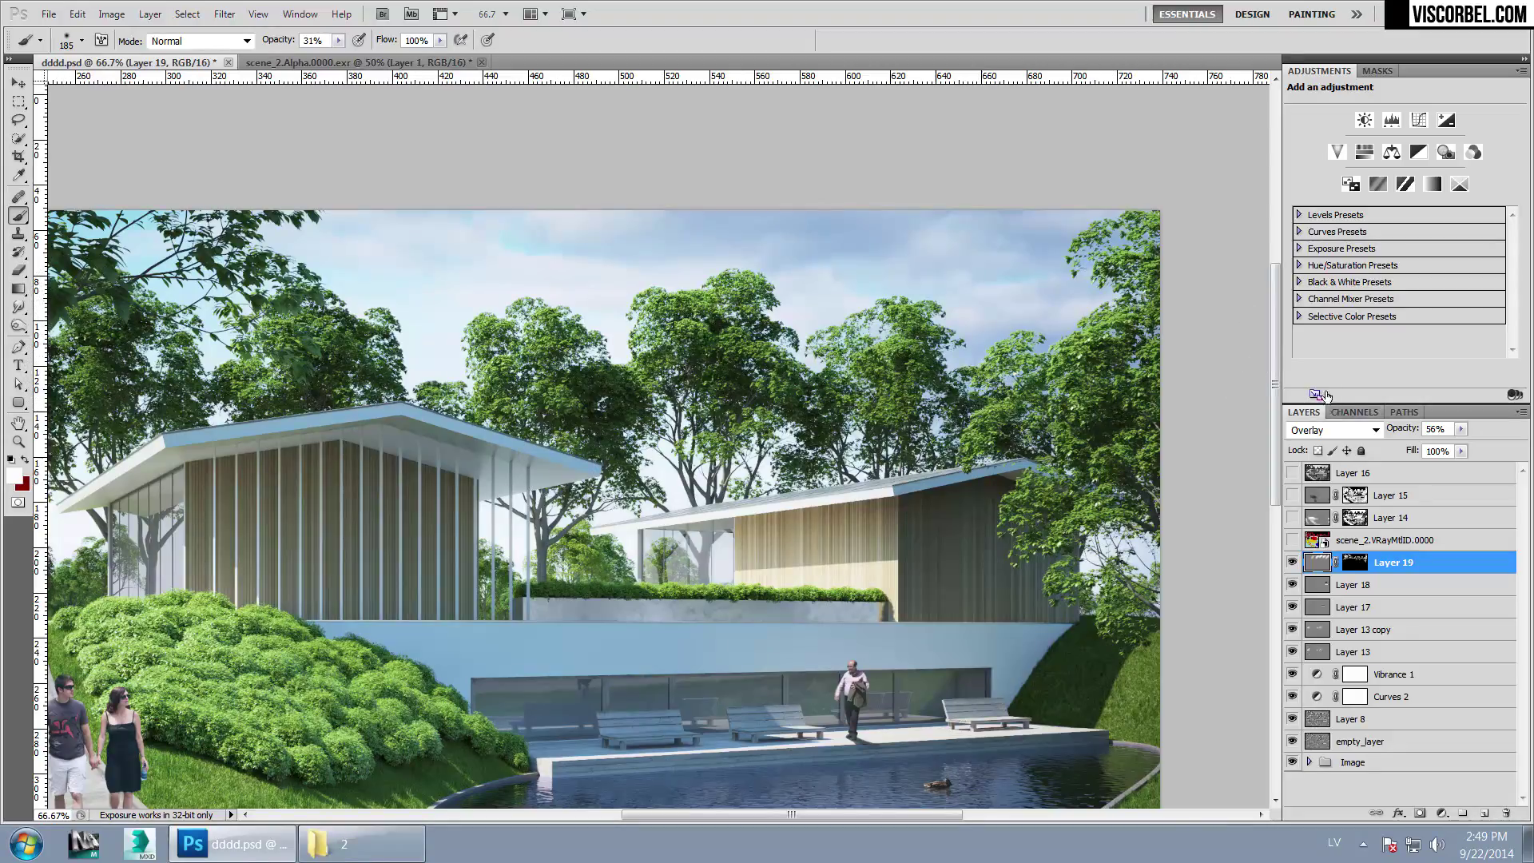
Duplicate Layer 19, set the copy to Multiply, and paint black shading over the shadowed parts of the trees
key(ctrl+j)
click(1343, 430)
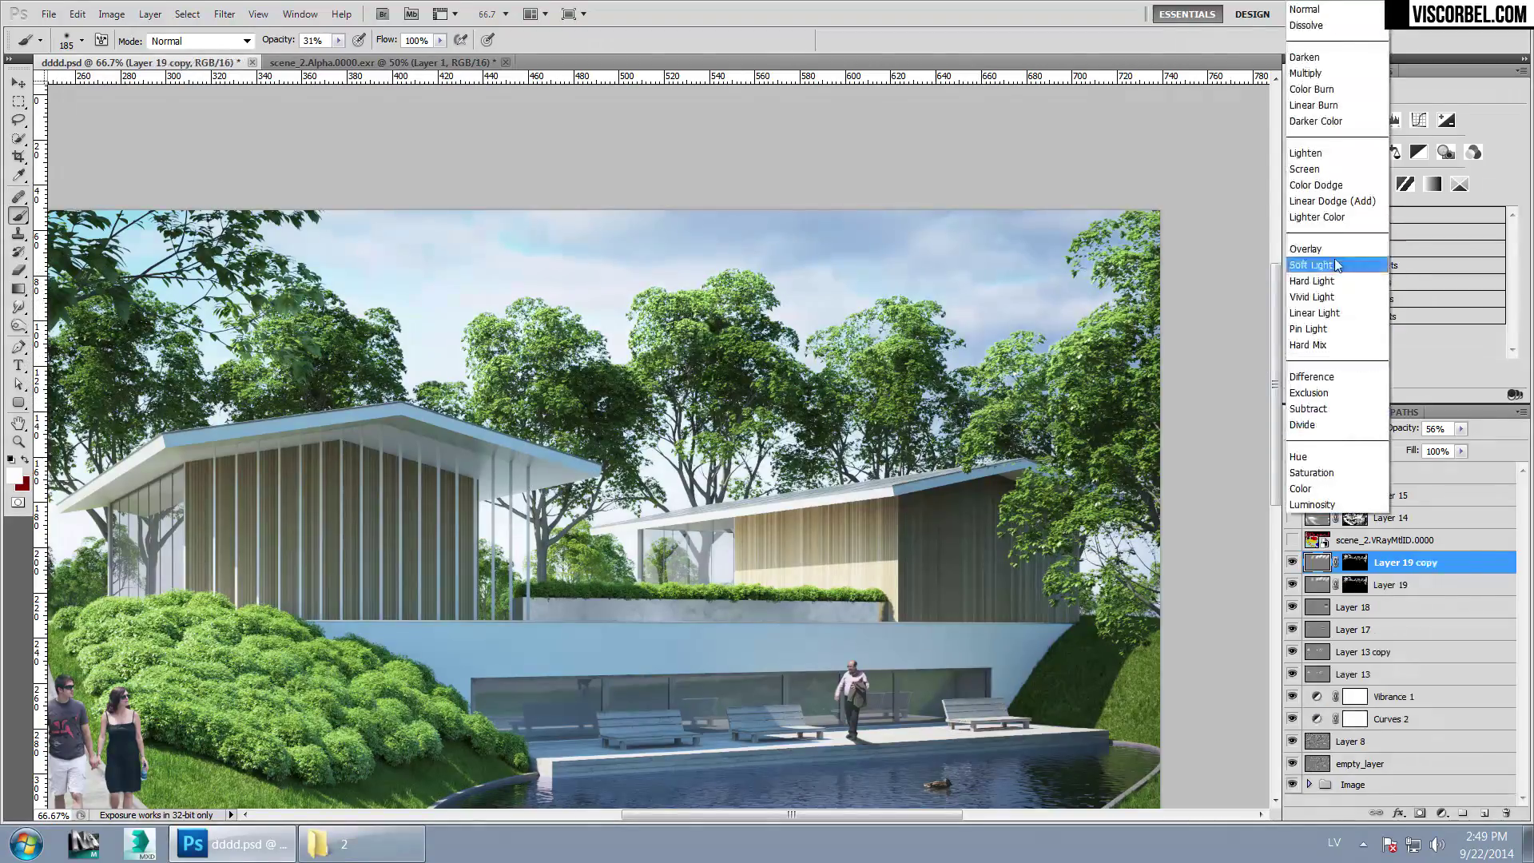
click(1327, 76)
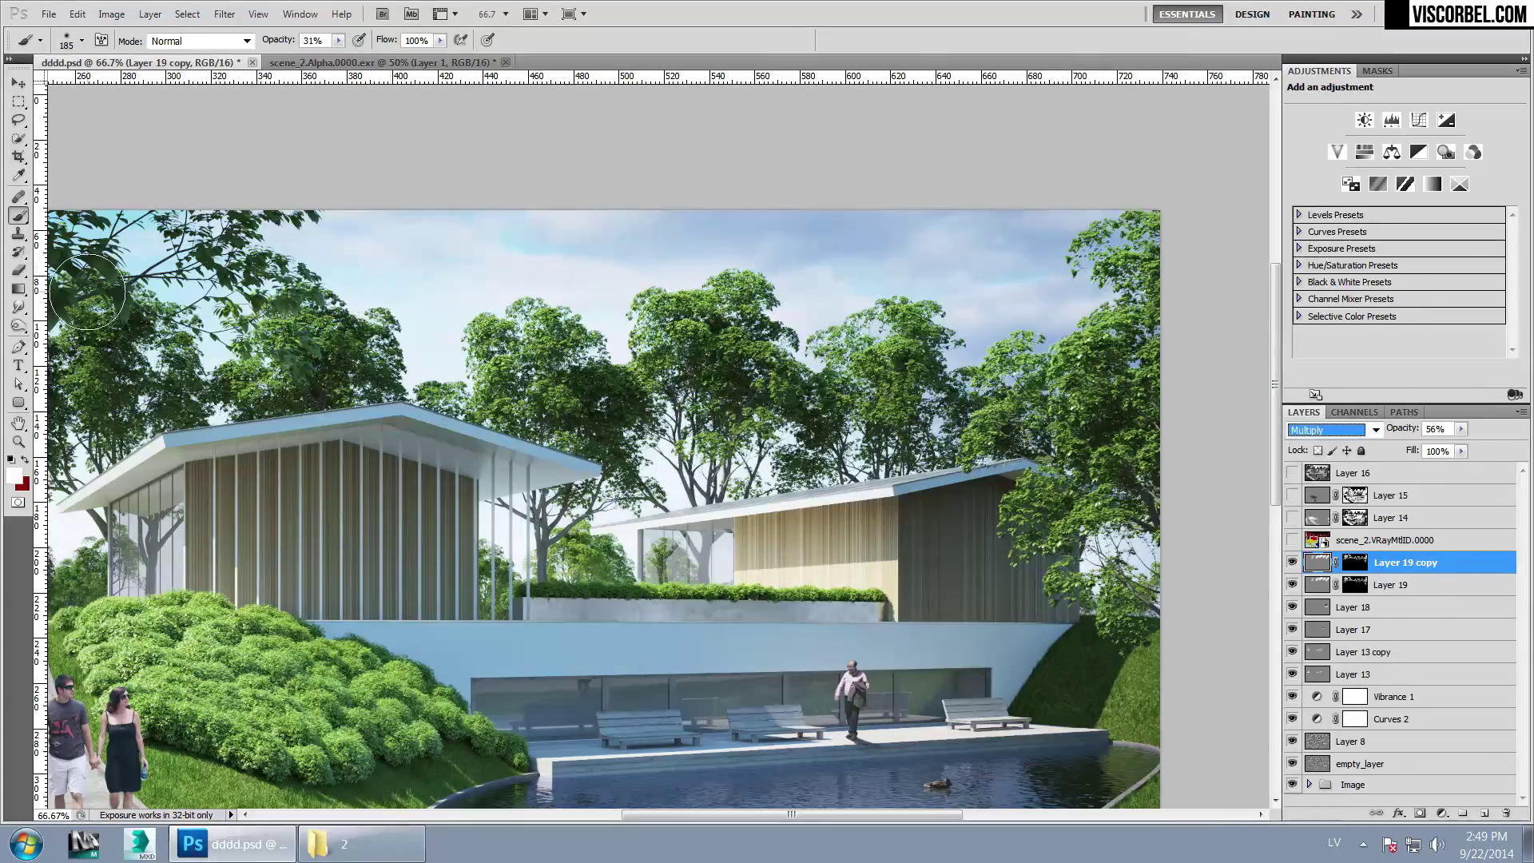
click(13, 475)
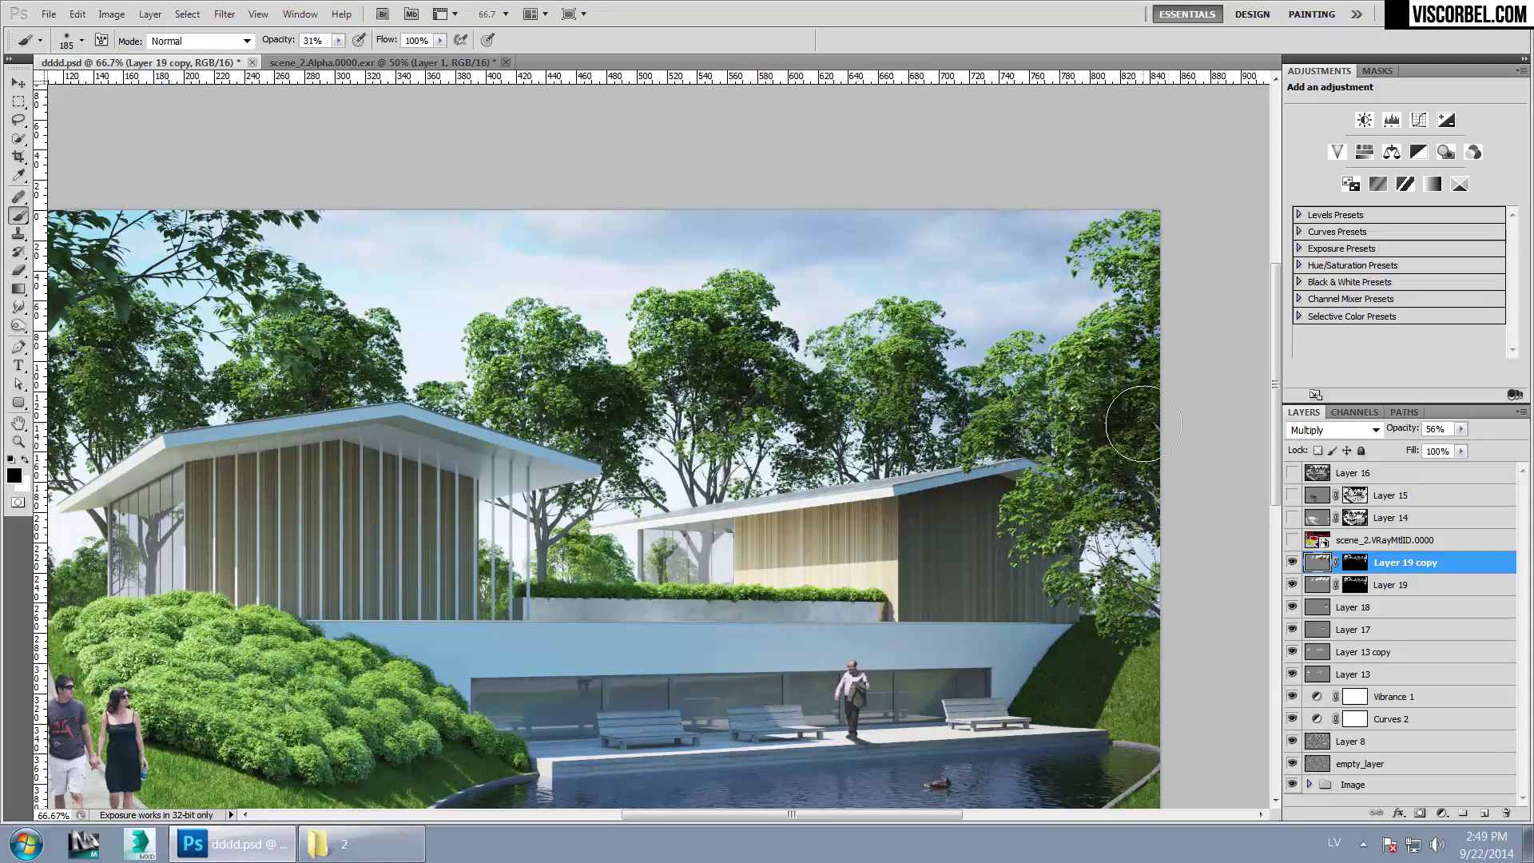
Compare the whole image with the Layer 19 copy tree shading off and on
key(ctrl+minus)
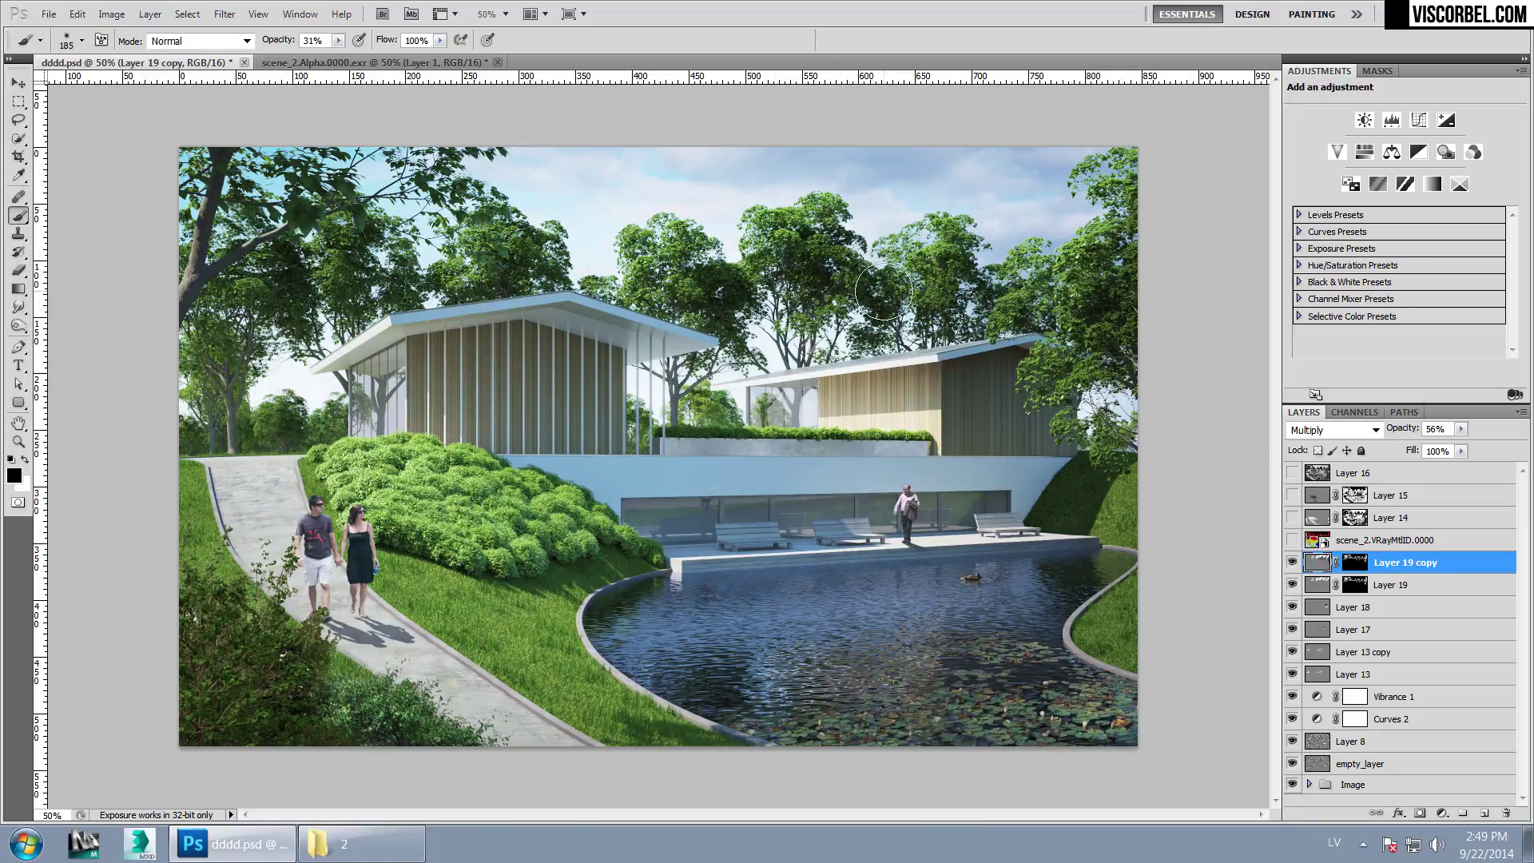
click(1293, 563)
click(1293, 563)
click(1293, 565)
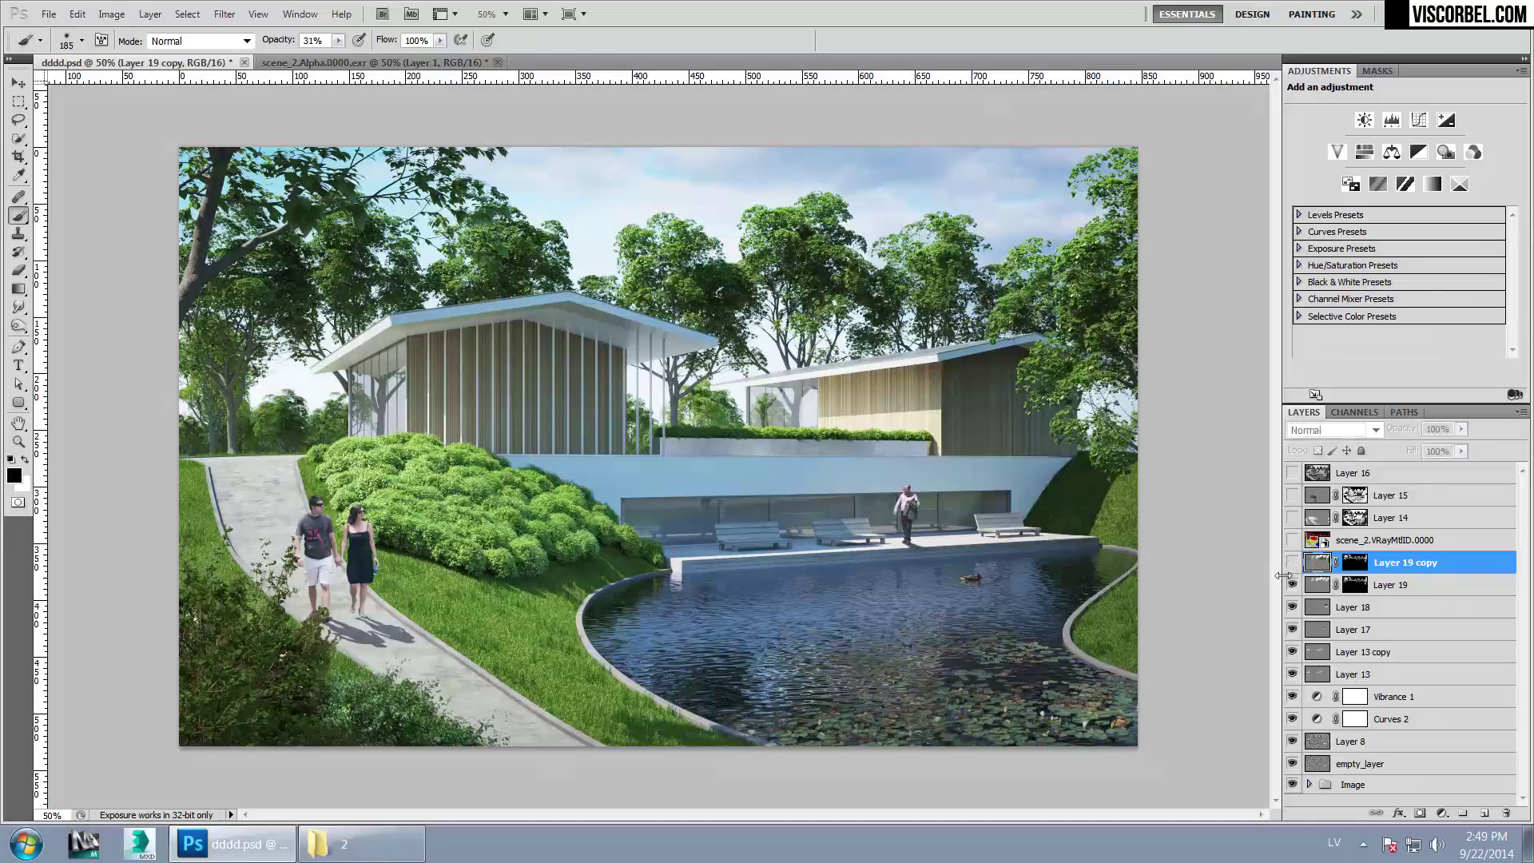